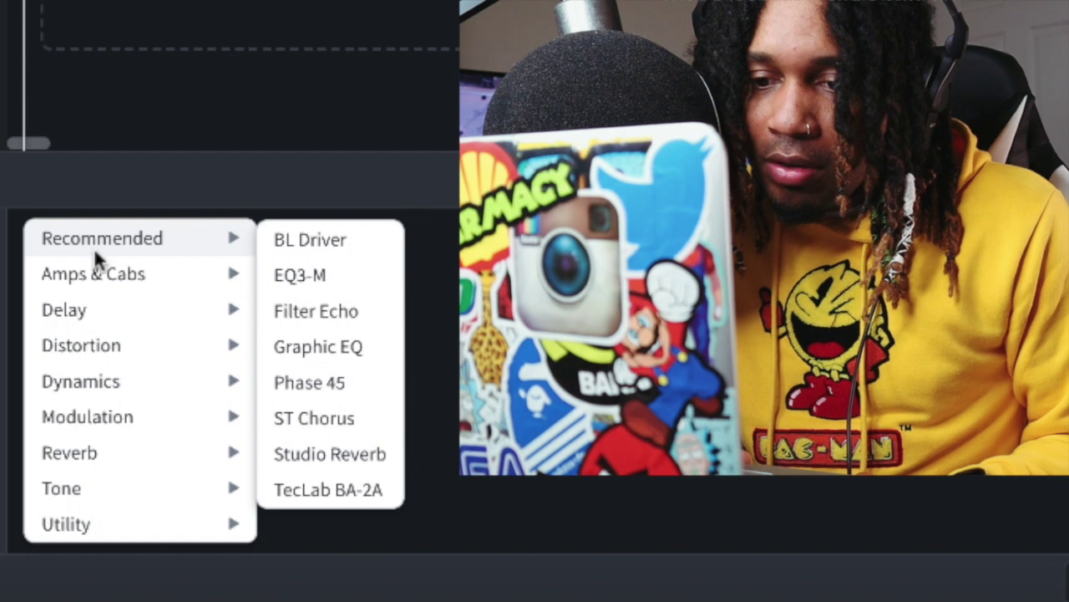
mouse_move(107, 347)
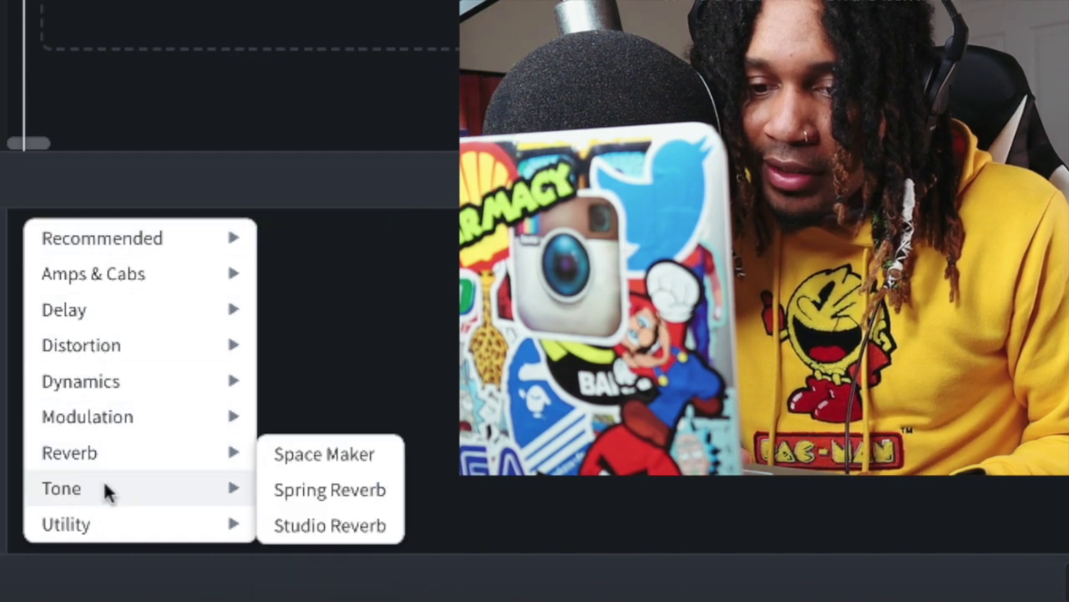
mouse_move(108, 522)
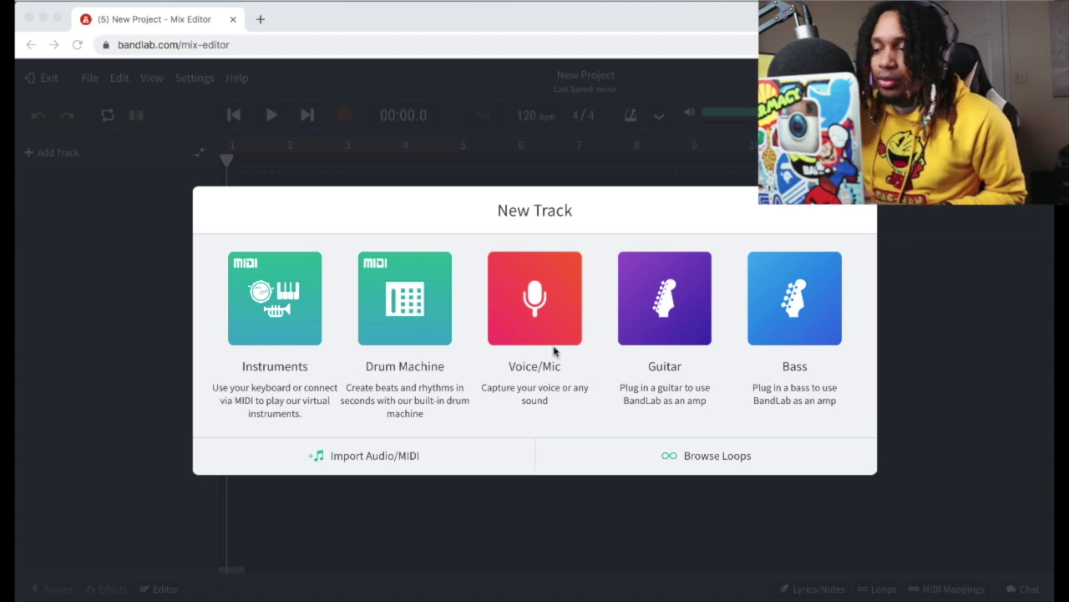
Import the "Lesson 145 Am" beat MP3 from the computer as a new audio track.
left_click(401, 454)
left_click(343, 454)
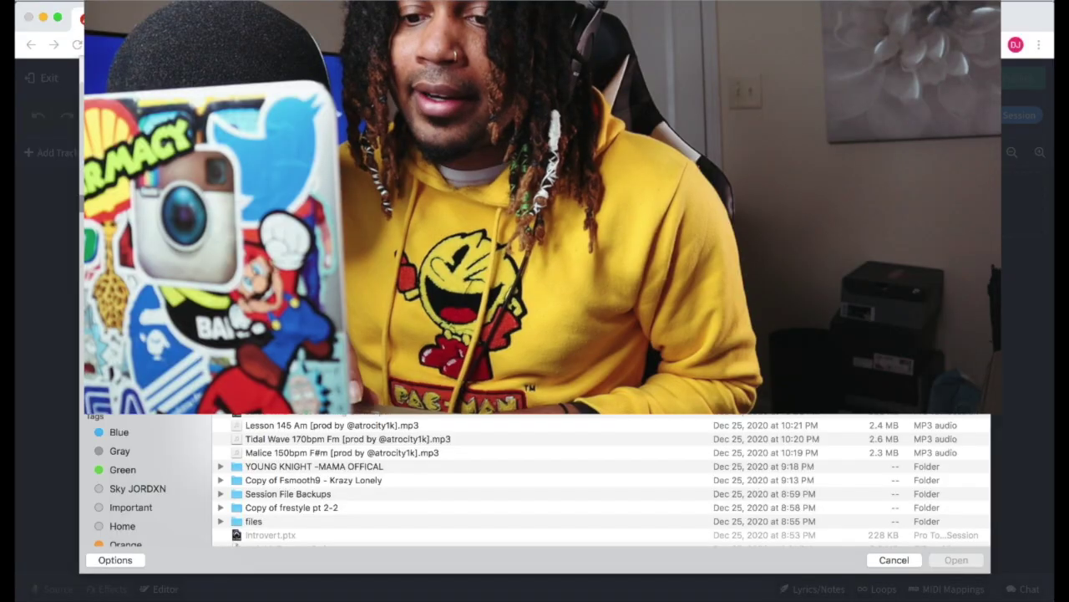
double_click(311, 427)
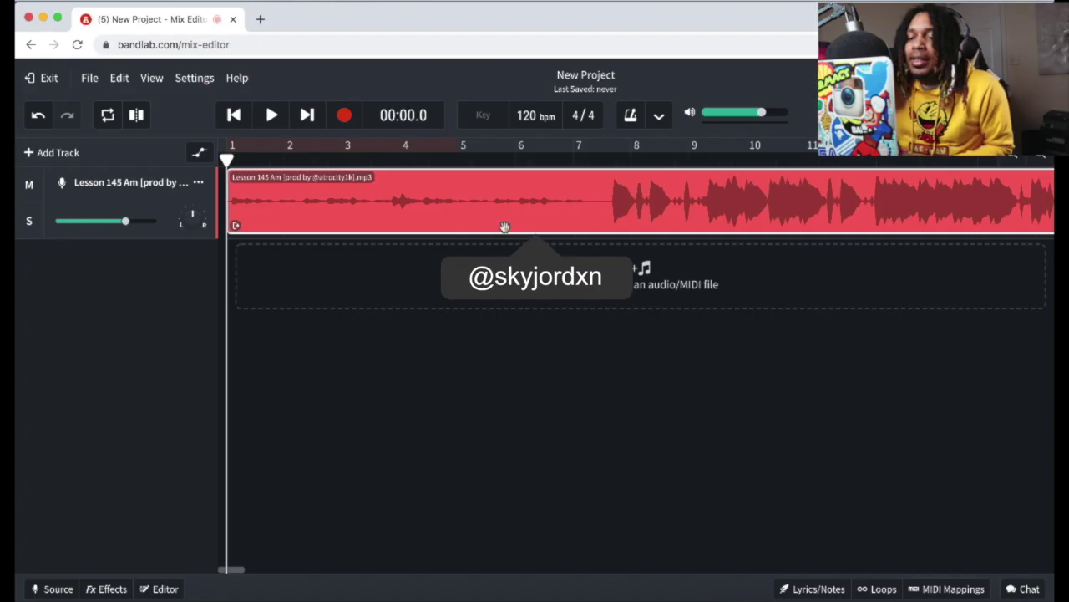
Set the project tempo to 145 bpm without stretching the existing audio, and trim the very start of the beat region.
left_click(535, 114)
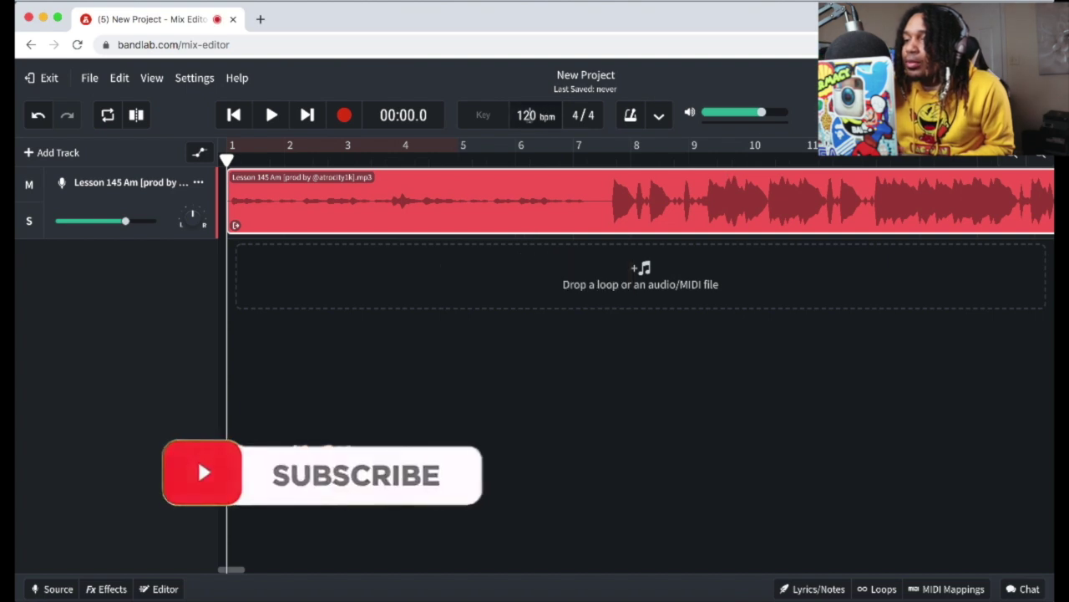
type("145")
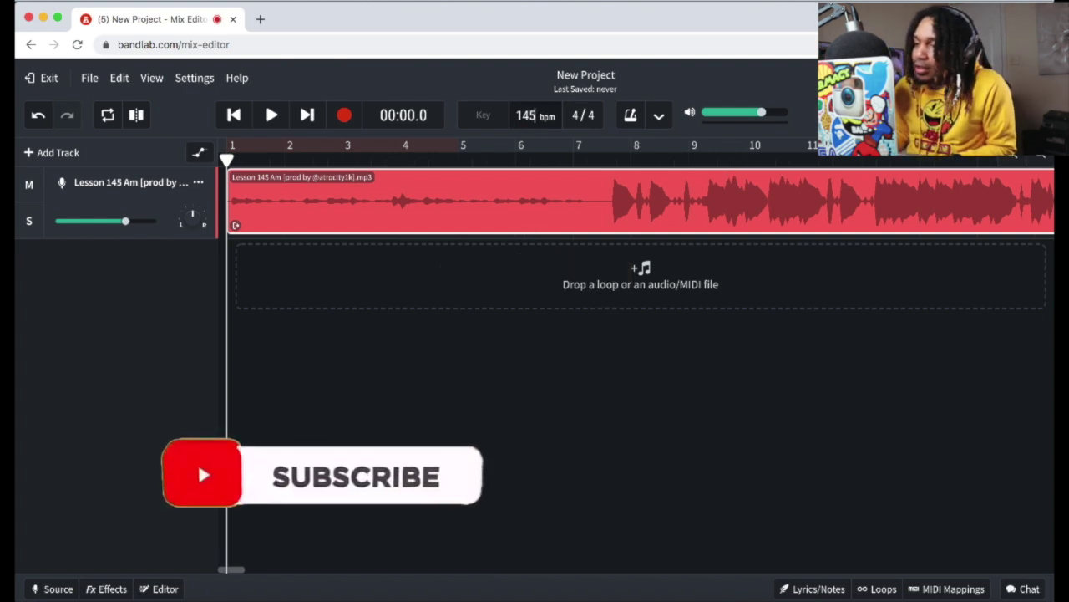
key("Return")
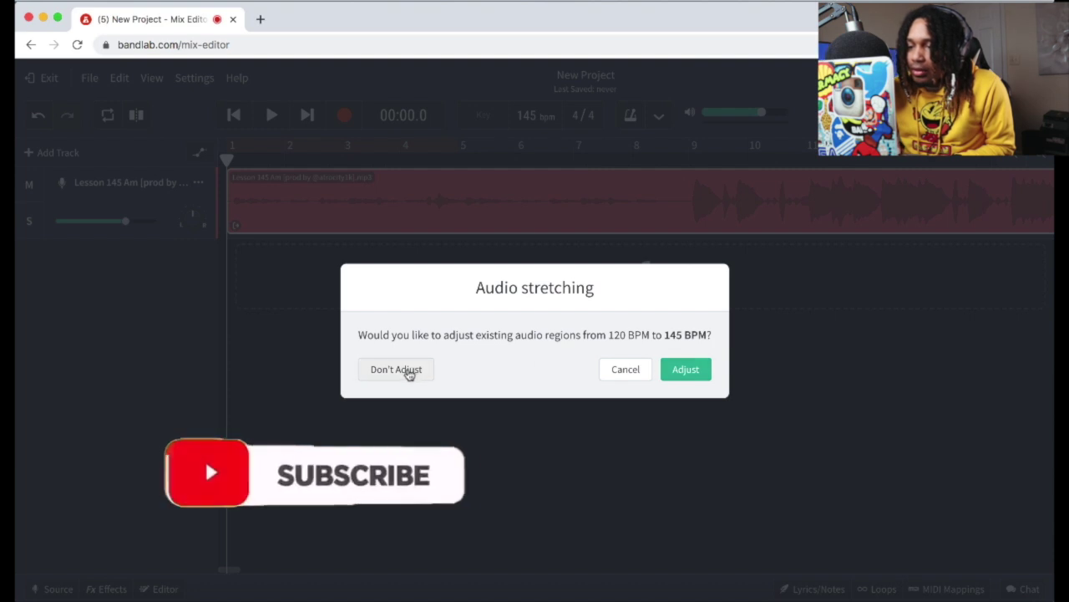
left_click(410, 373)
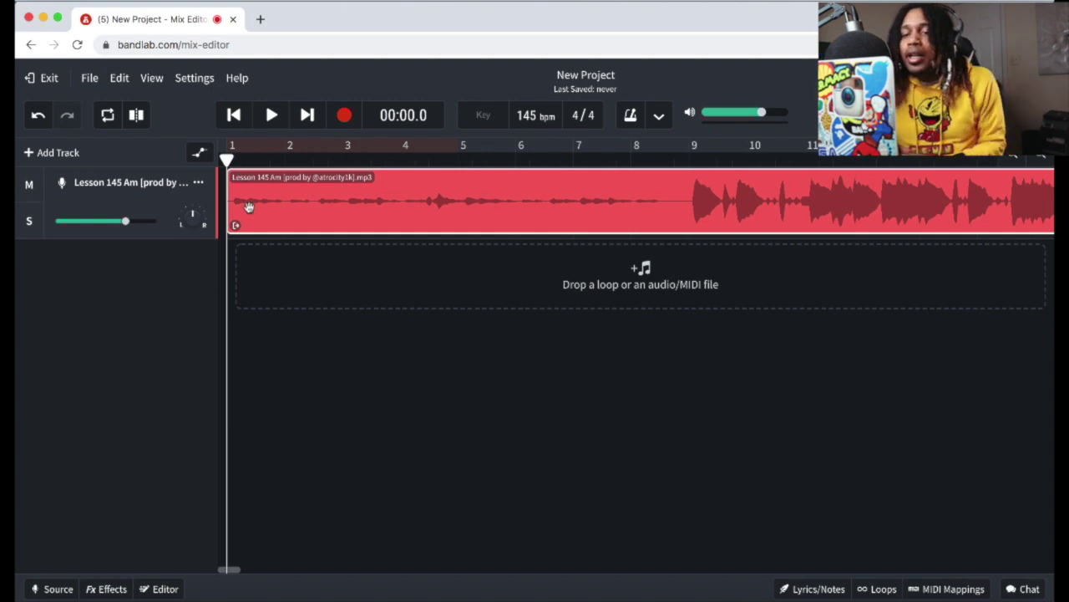
left_click_drag(237, 226, 252, 226)
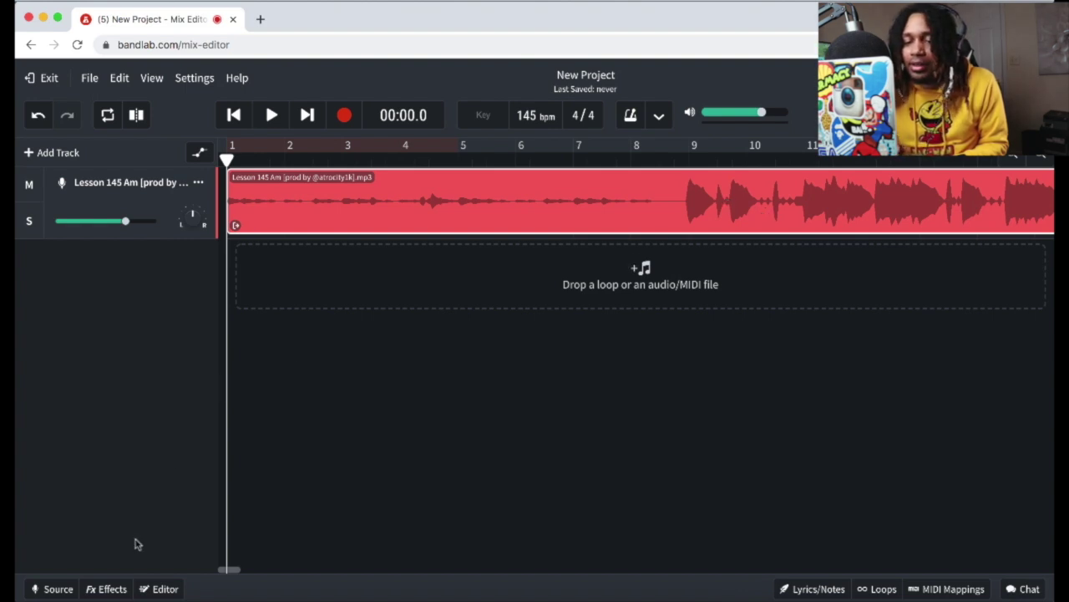
Set the beat track's input to Default - Universal Audio Thunderbolt (PCI) with monitoring on, and check the mic channel in UAD Console.
left_click(58, 589)
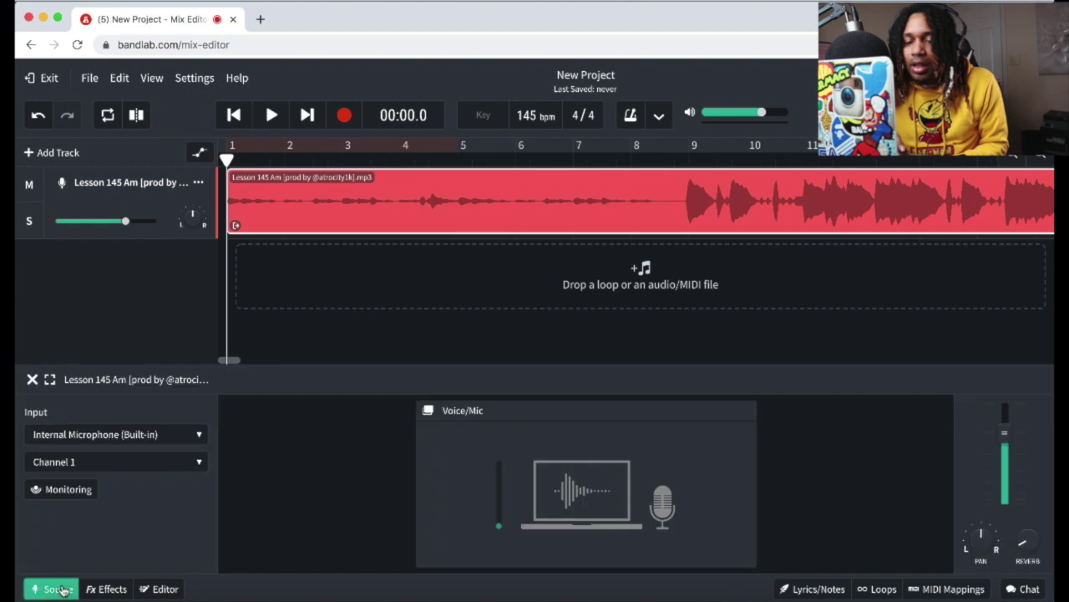
left_click(153, 439)
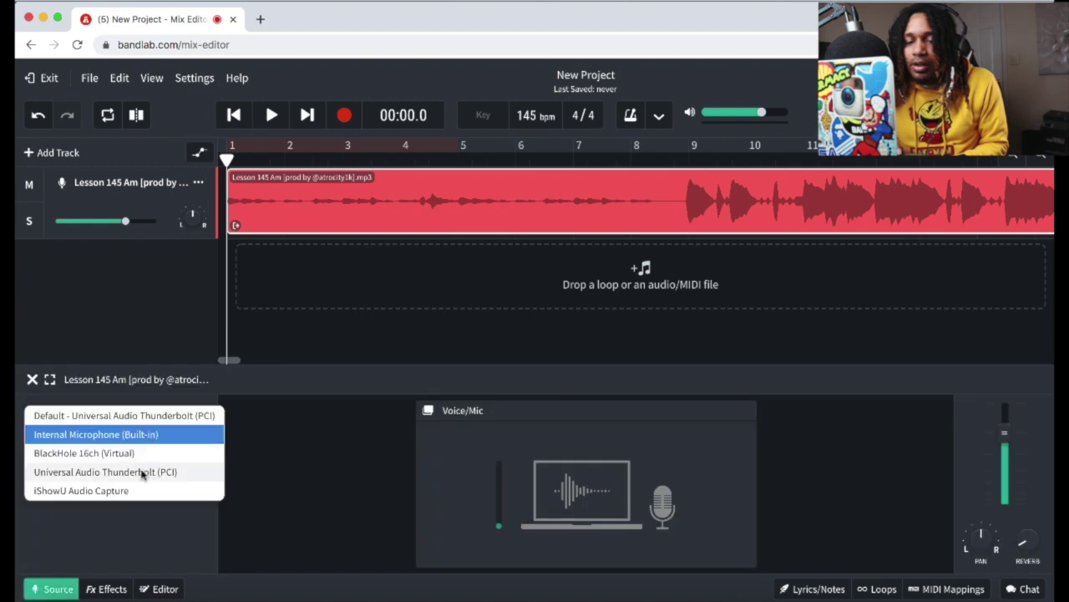
left_click(154, 417)
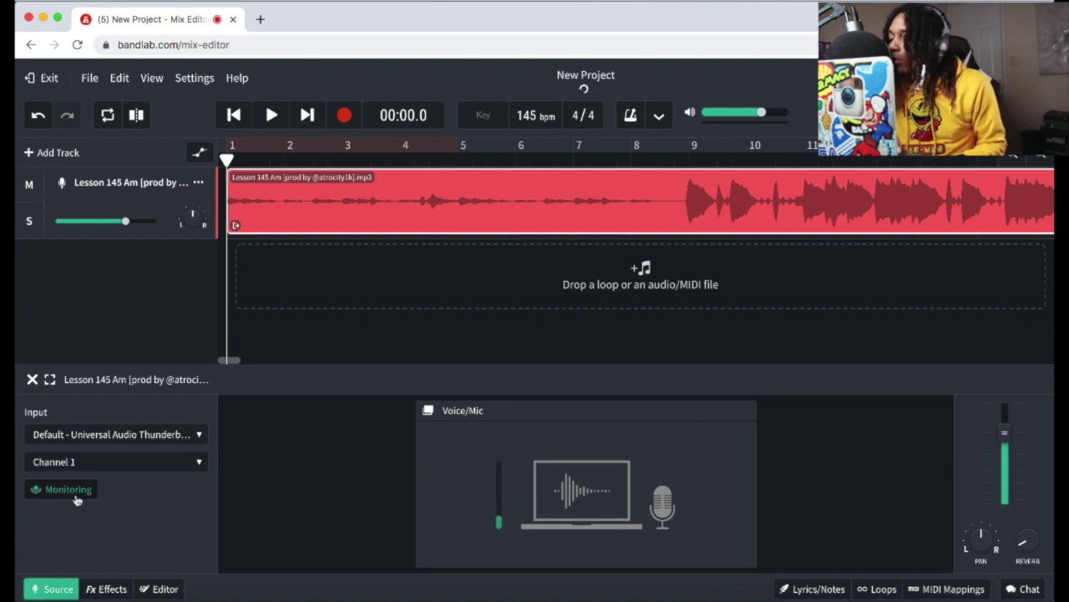
left_click(813, 592)
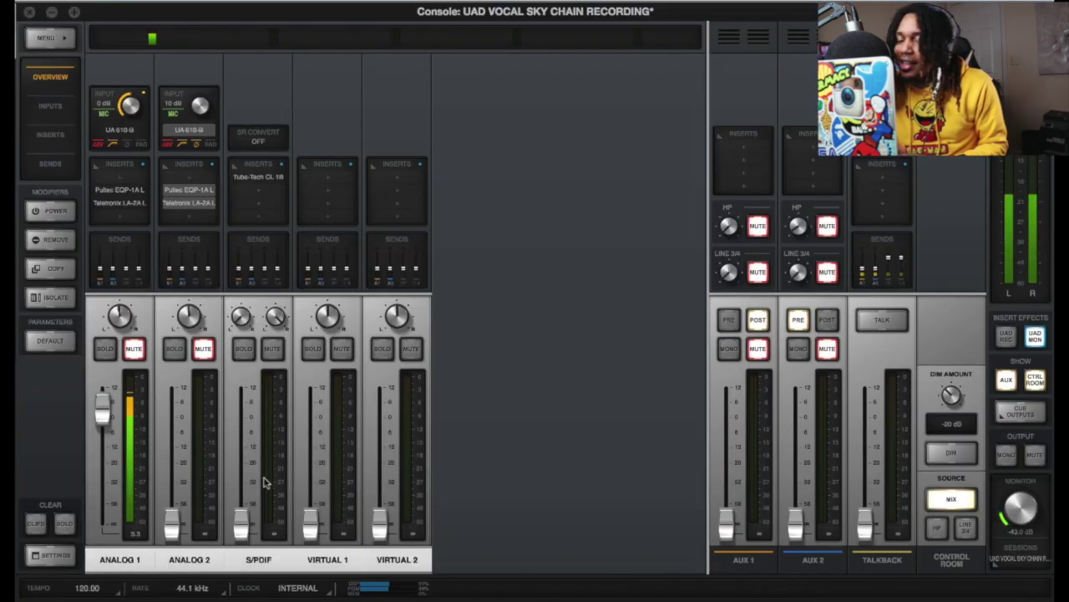
left_click(243, 595)
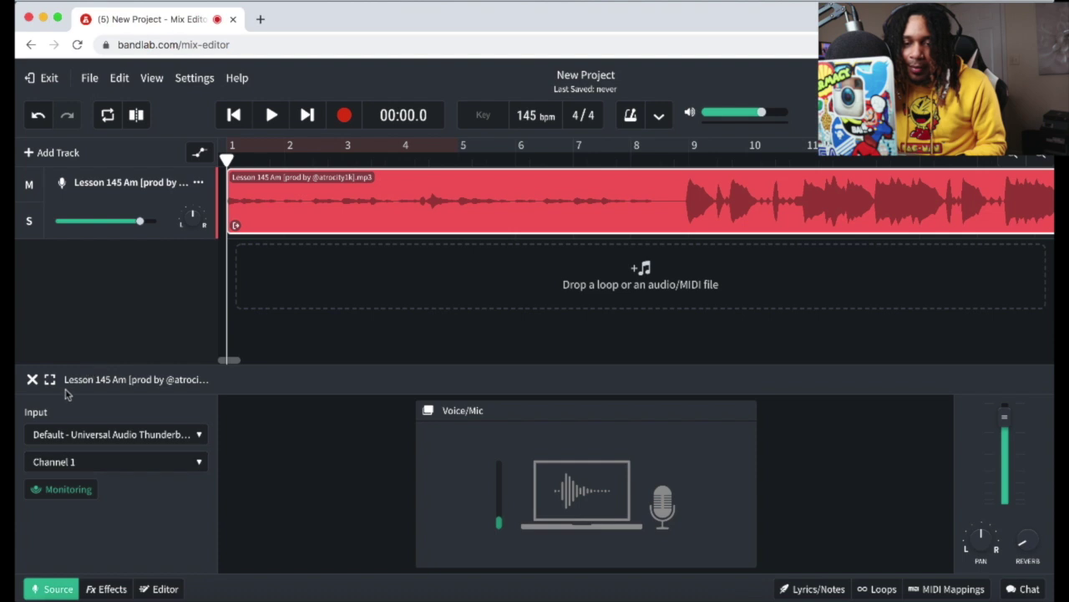
Add an FBK Compressor from the Dynamics effects to the beat track and raise its makeup gain to about +5.7 dB.
left_click(106, 589)
left_click(280, 472)
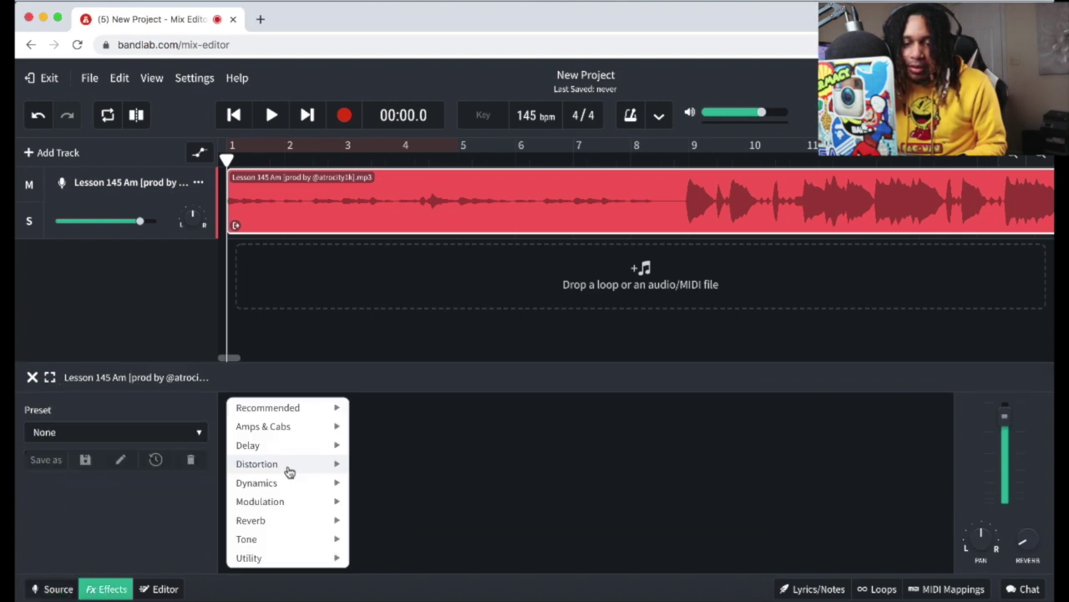
mouse_move(264, 411)
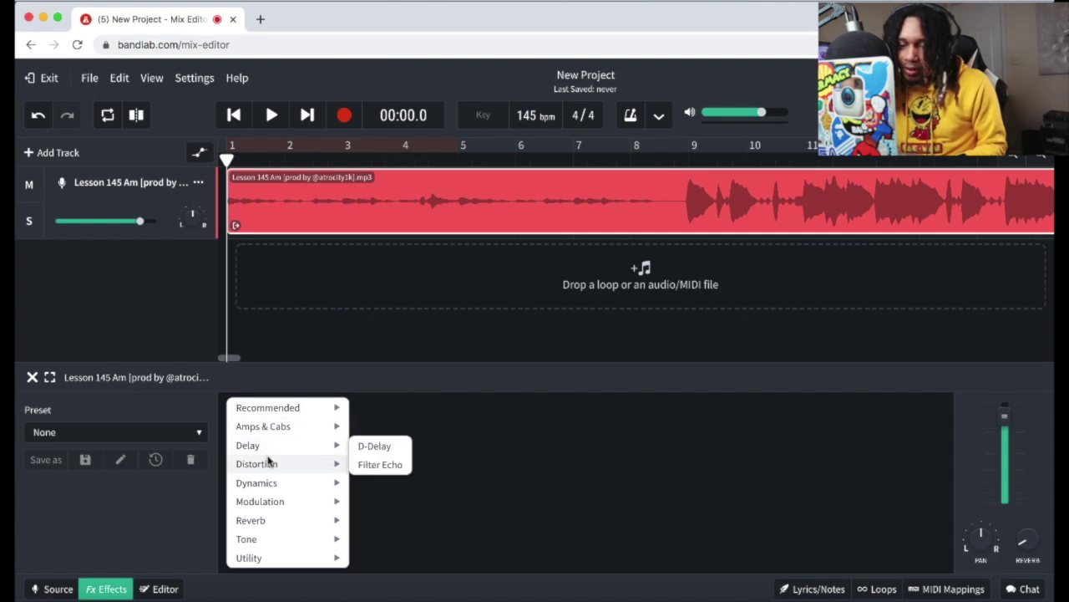
mouse_move(270, 471)
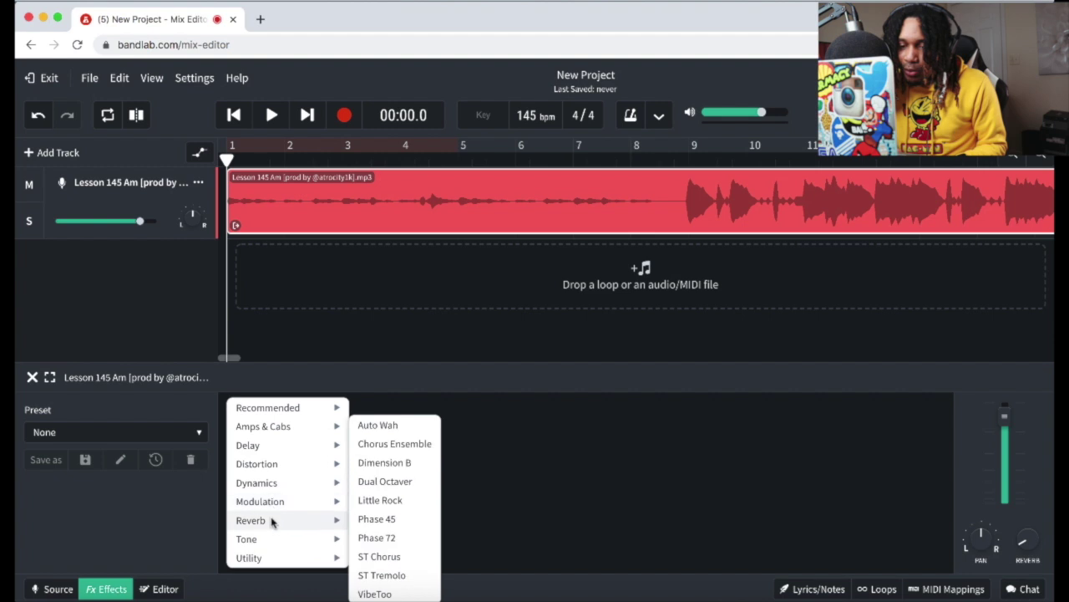
mouse_move(271, 528)
mouse_move(273, 560)
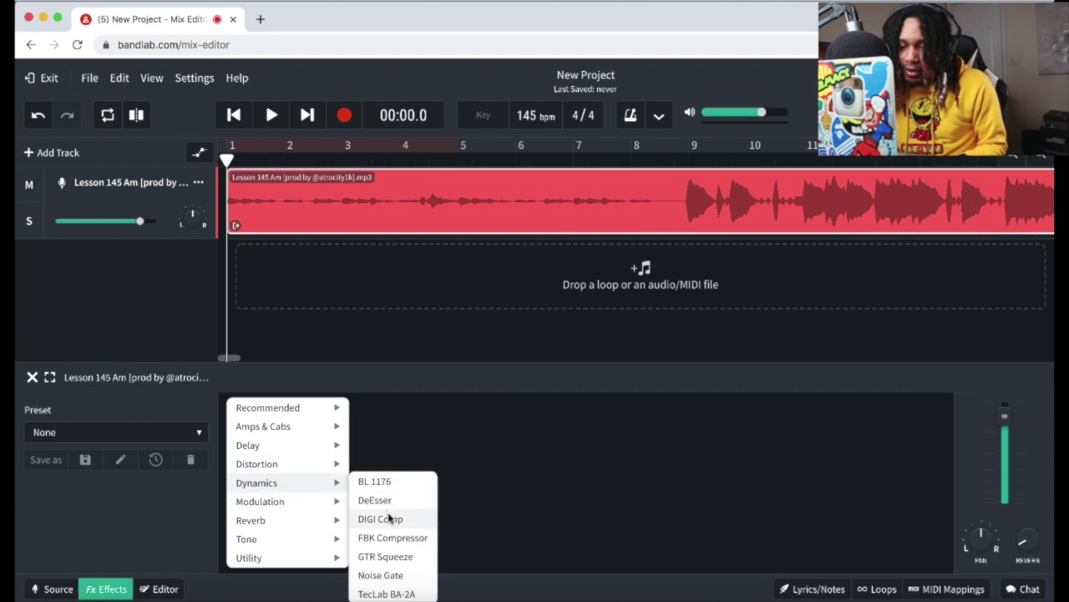
left_click(392, 539)
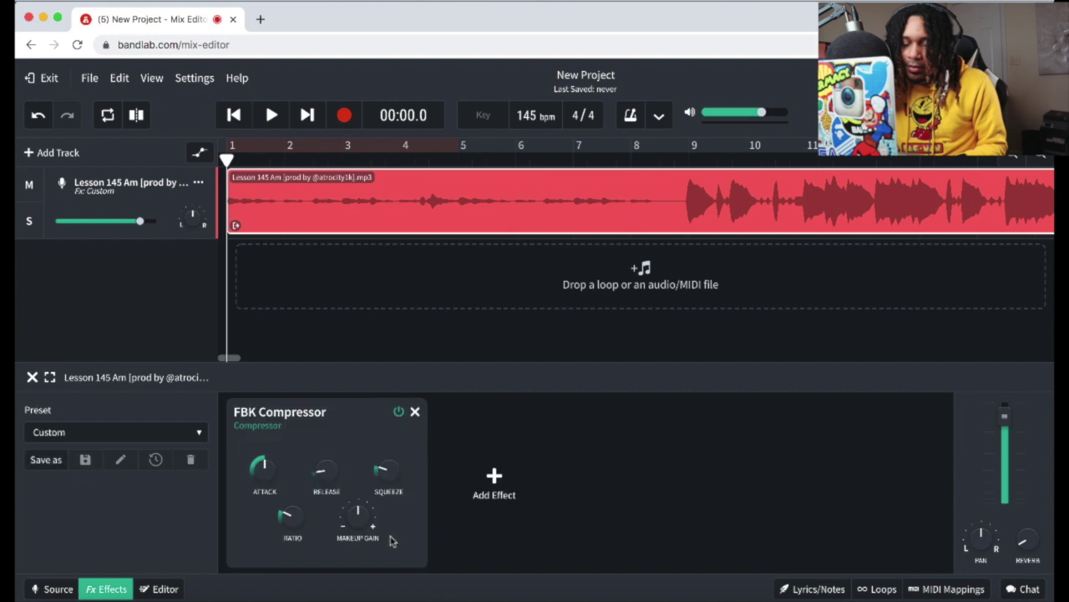
mouse_move(369, 521)
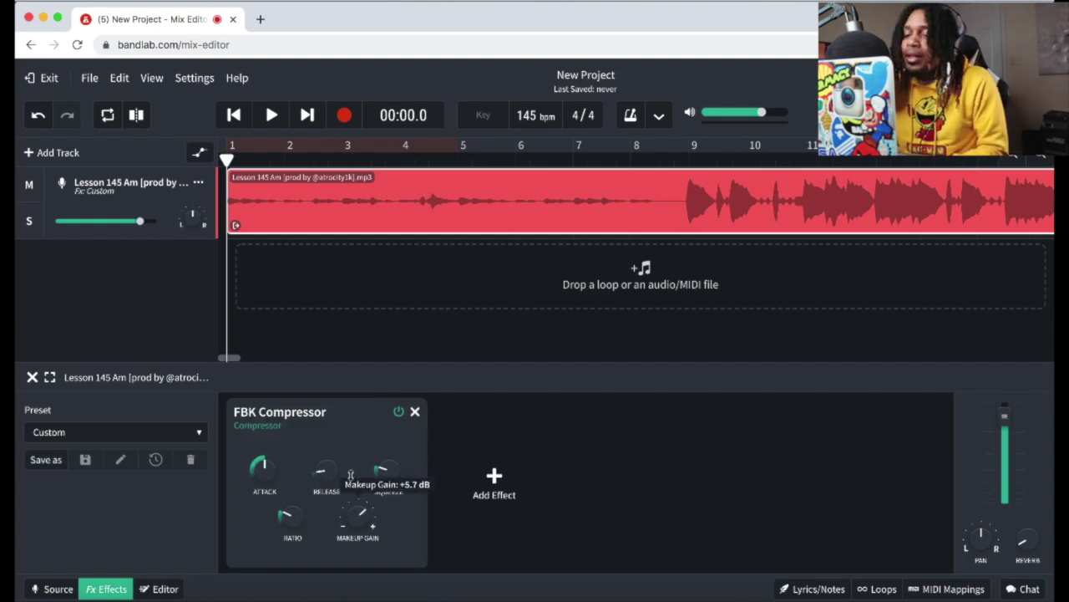
Add a new Voice/Mic track and bypass the FBK Compressor on the beat track.
left_click(31, 155)
left_click(537, 311)
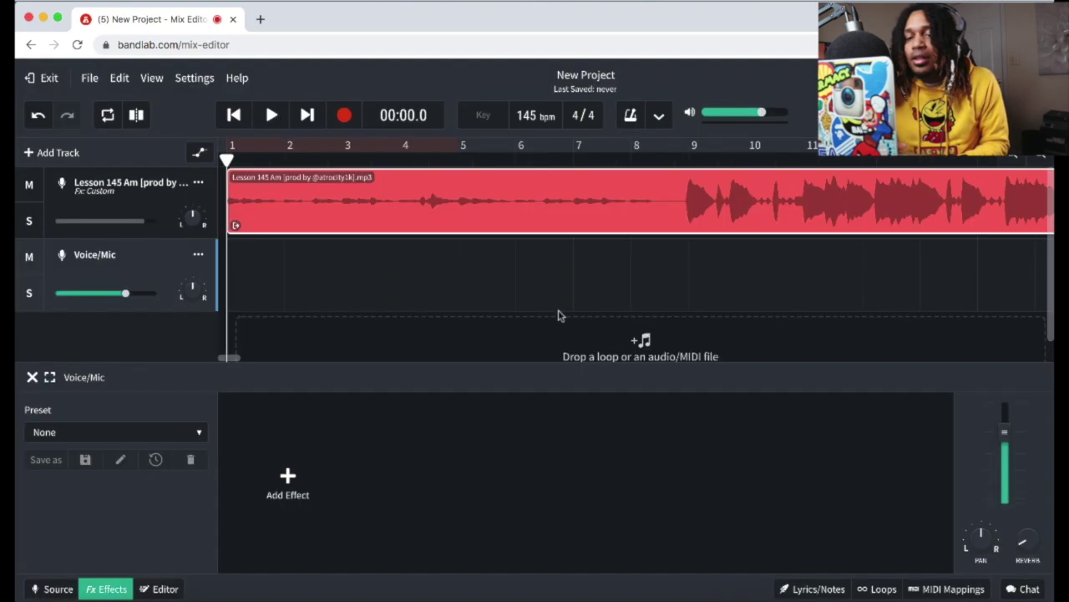
left_click(131, 201)
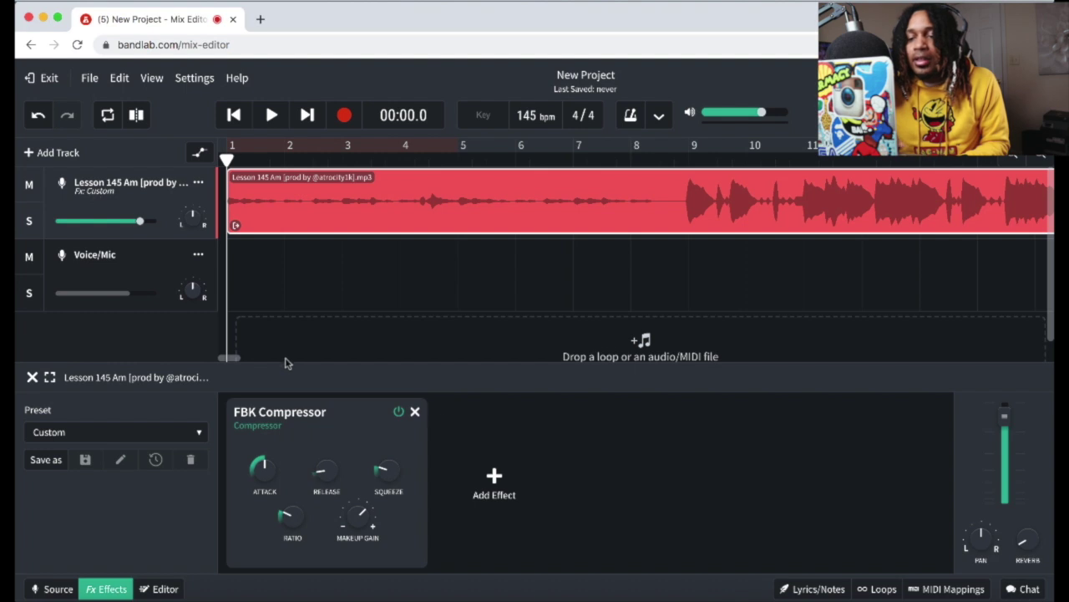
left_click(399, 412)
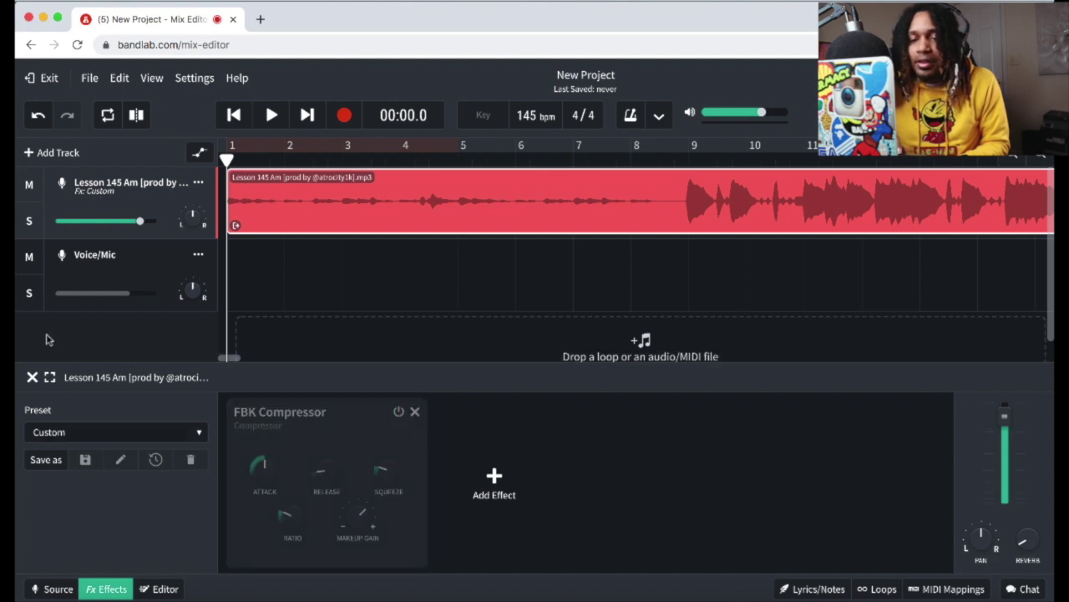
Turn off monitoring on the beat track and change its input to BlackHole 16ch (Virtual).
left_click(53, 588)
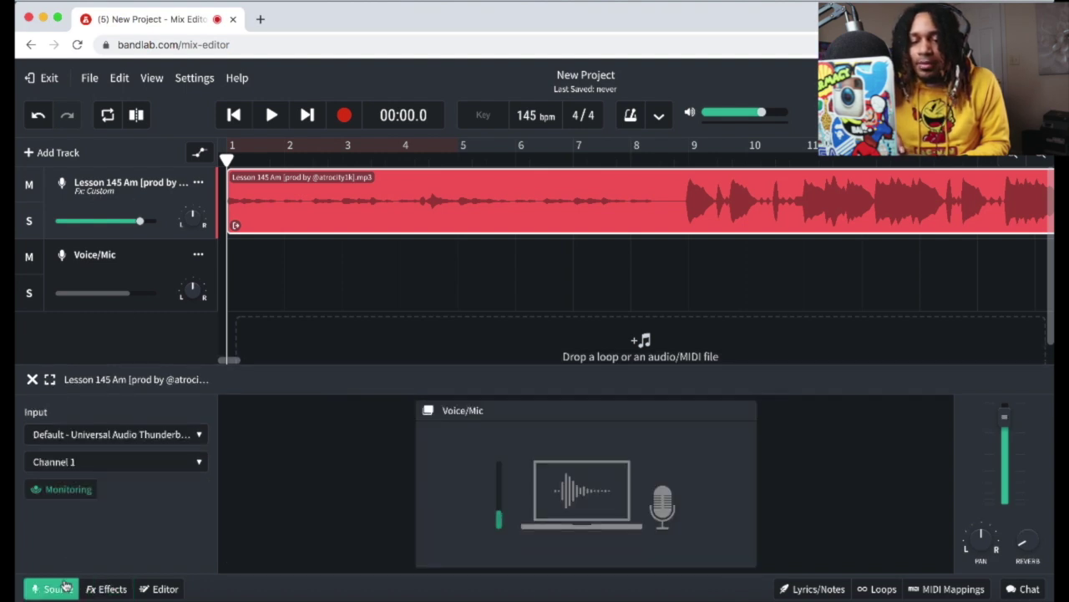
left_click(108, 436)
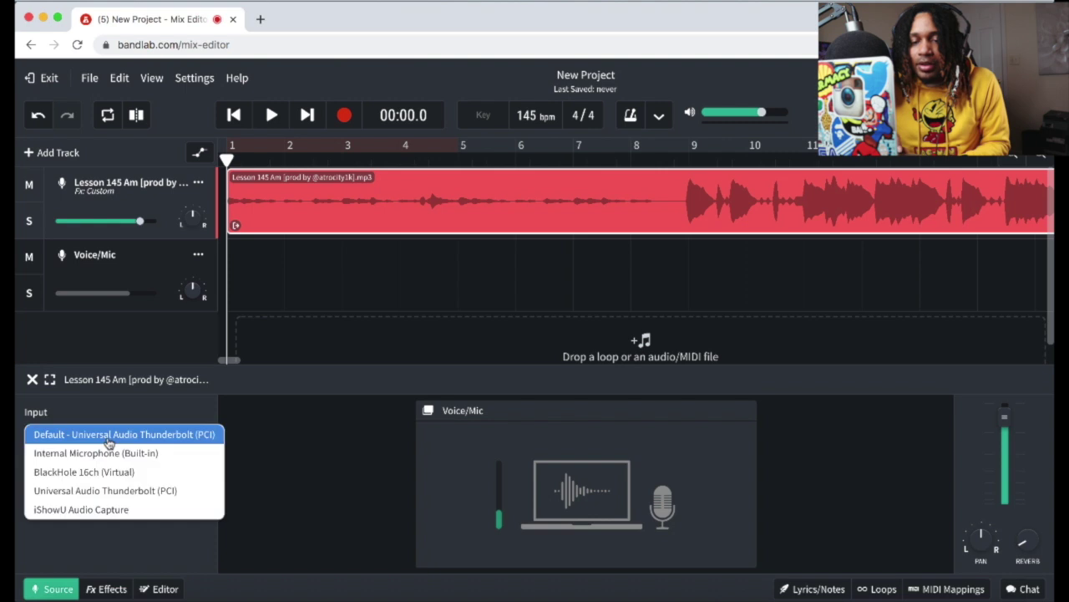
left_click(138, 533)
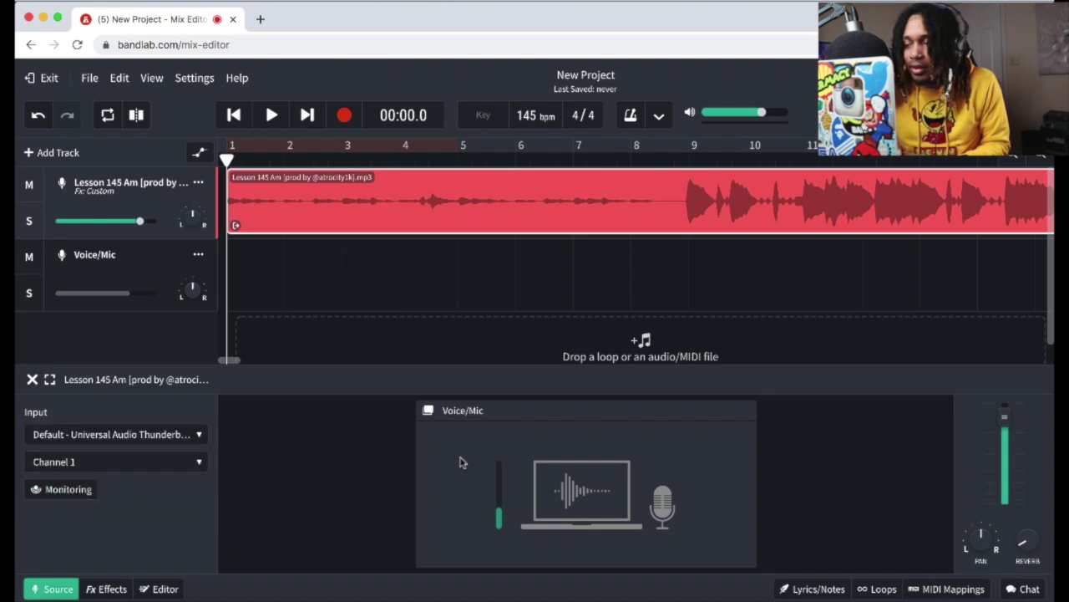
left_click(106, 462)
left_click(105, 462)
left_click(101, 436)
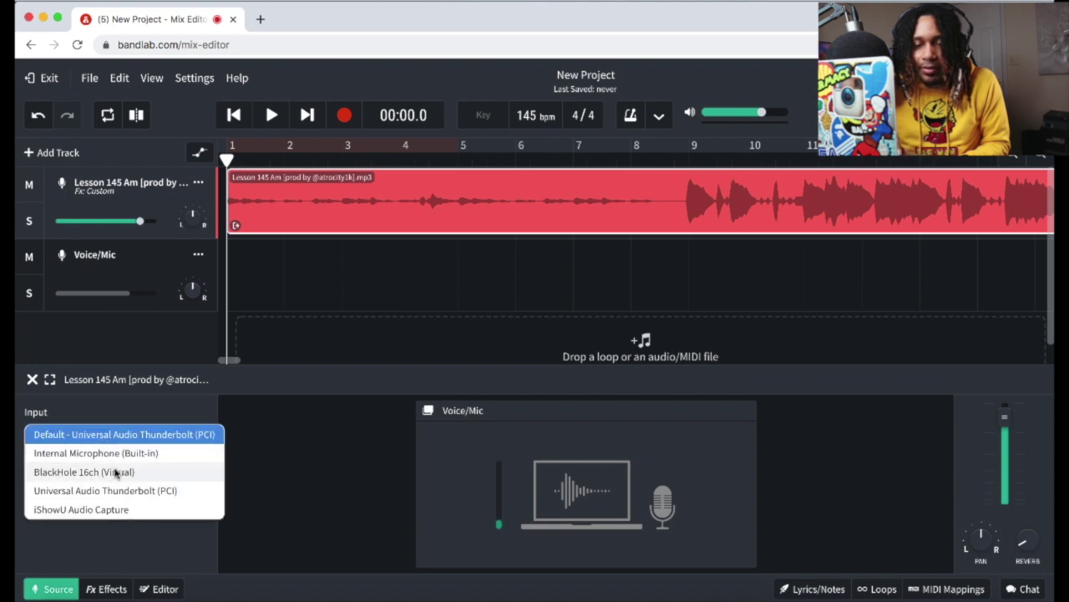
left_click(116, 473)
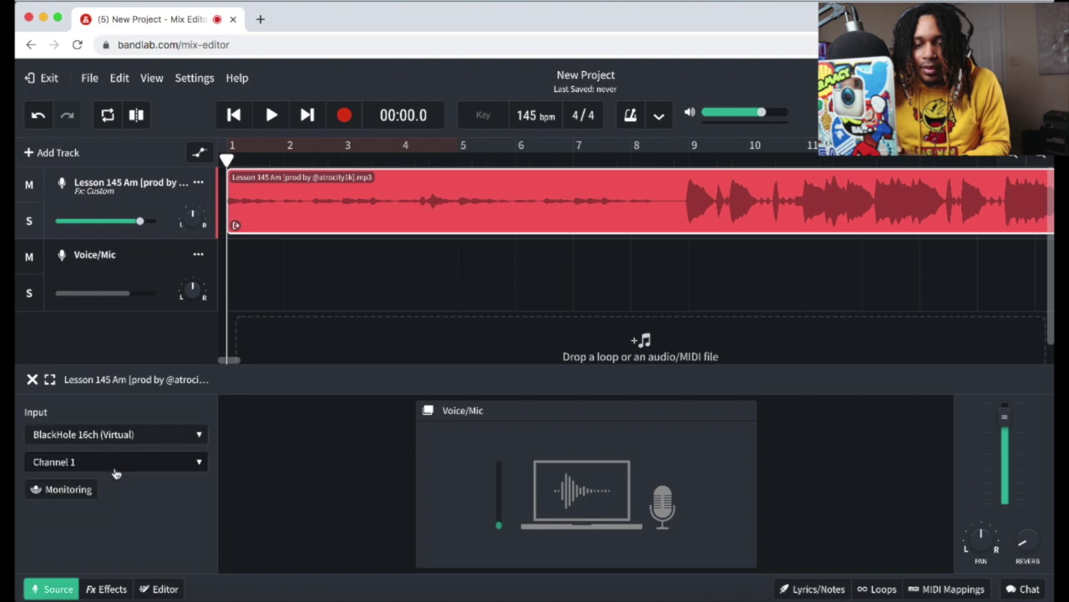
Play the beat briefly, and set the Voice/Mic track's input to Default - Universal Audio Thunderbolt (PCI).
key("space")
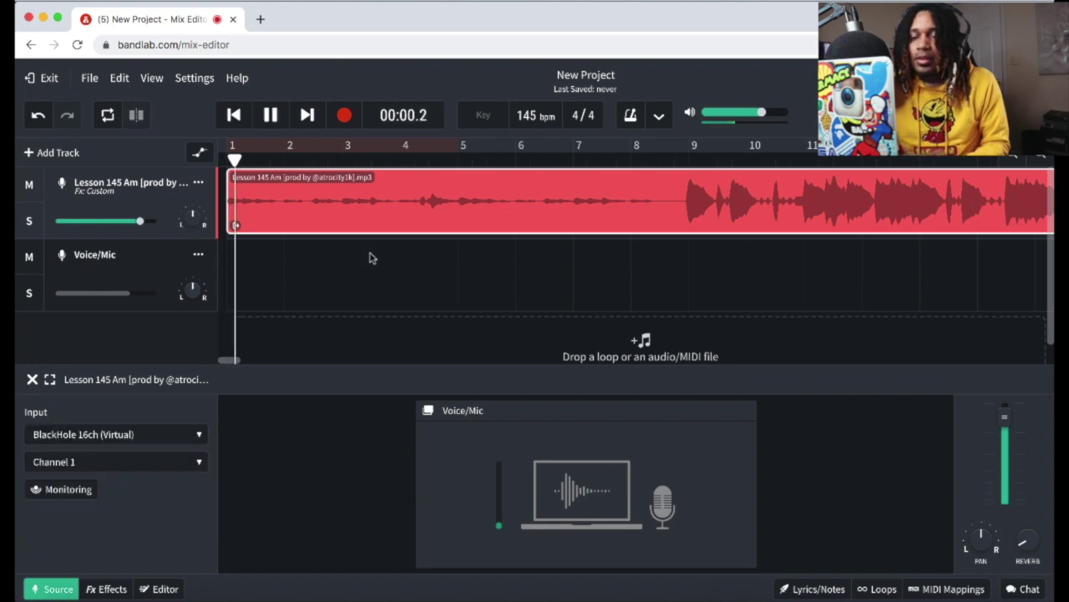
left_click(115, 284)
key("space")
left_click(109, 443)
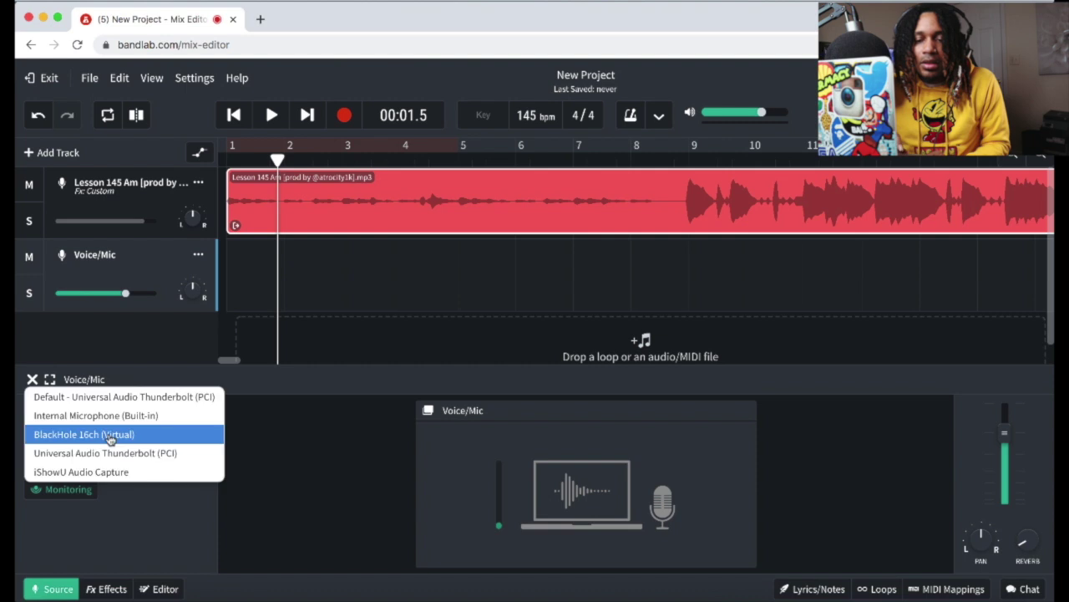
left_click(119, 398)
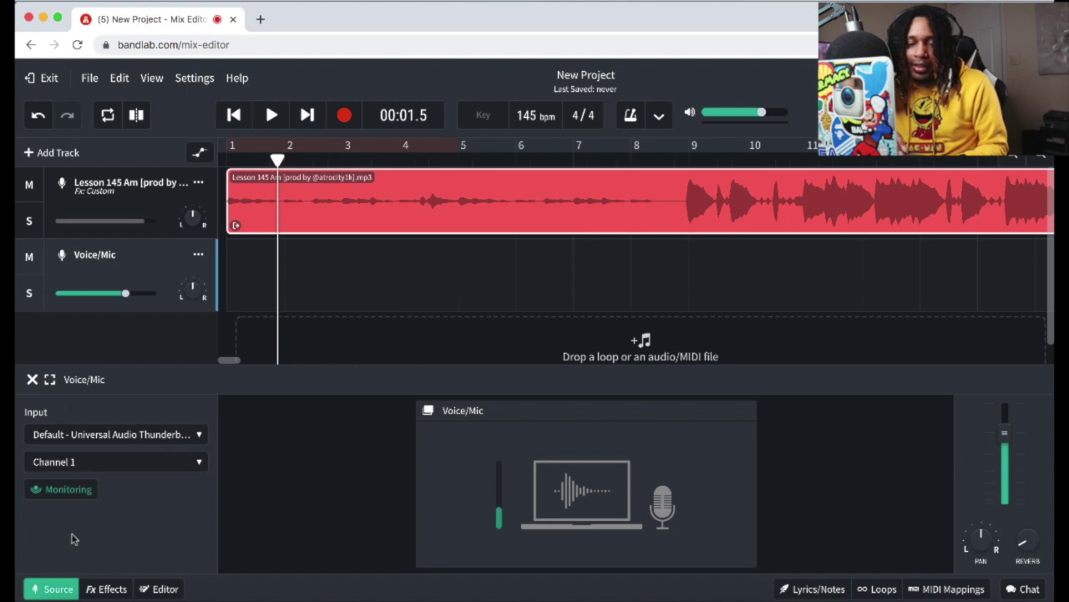
Add an FBK Compressor to the Voice/Mic track and raise its makeup gain to about +8.5 dB.
left_click(99, 590)
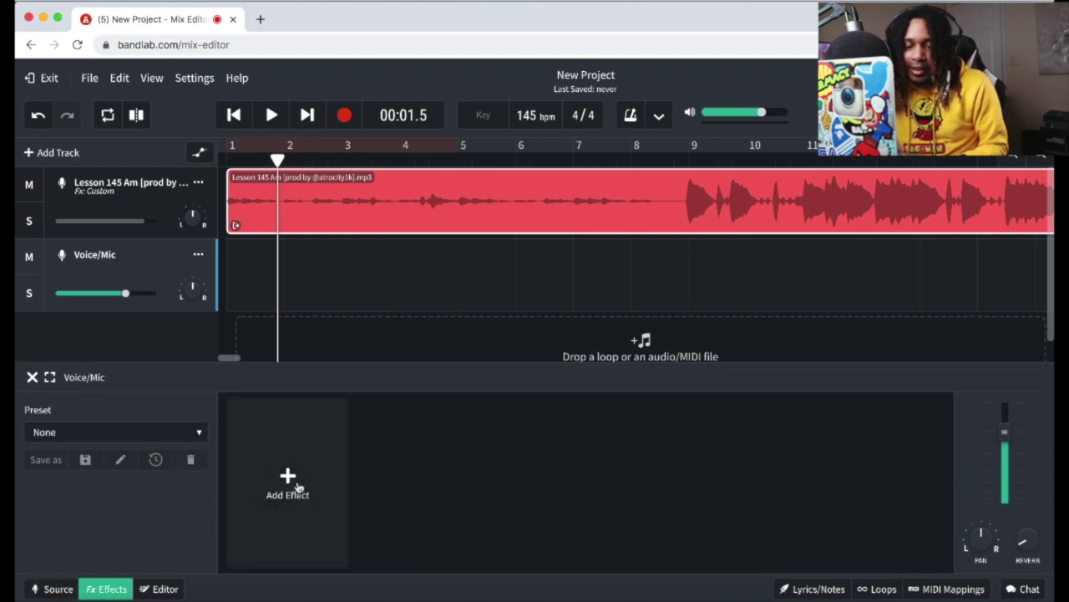
left_click(287, 477)
mouse_move(298, 485)
left_click(383, 538)
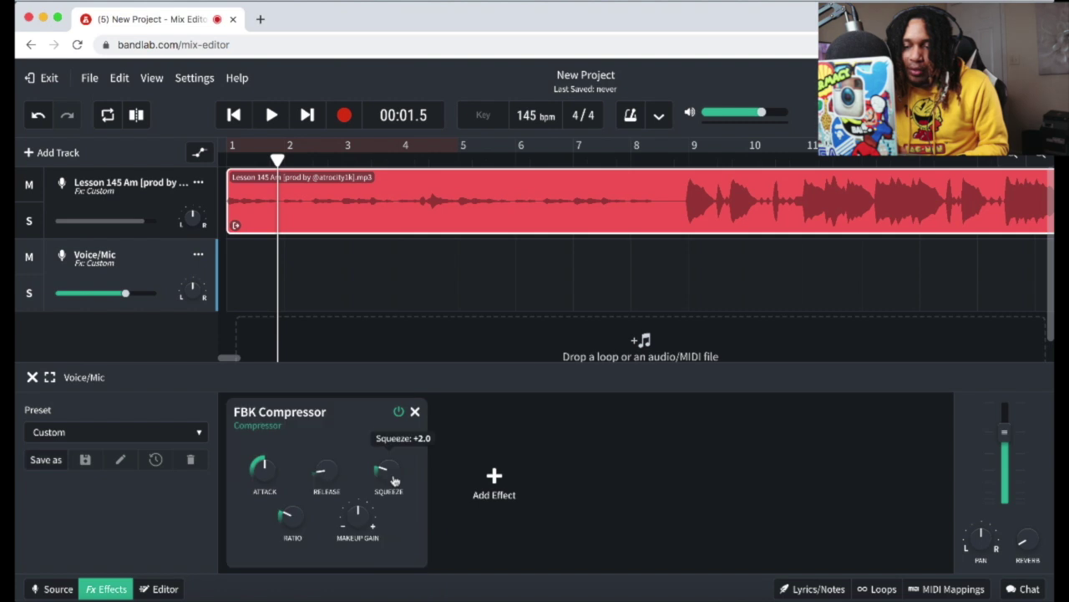
mouse_move(366, 513)
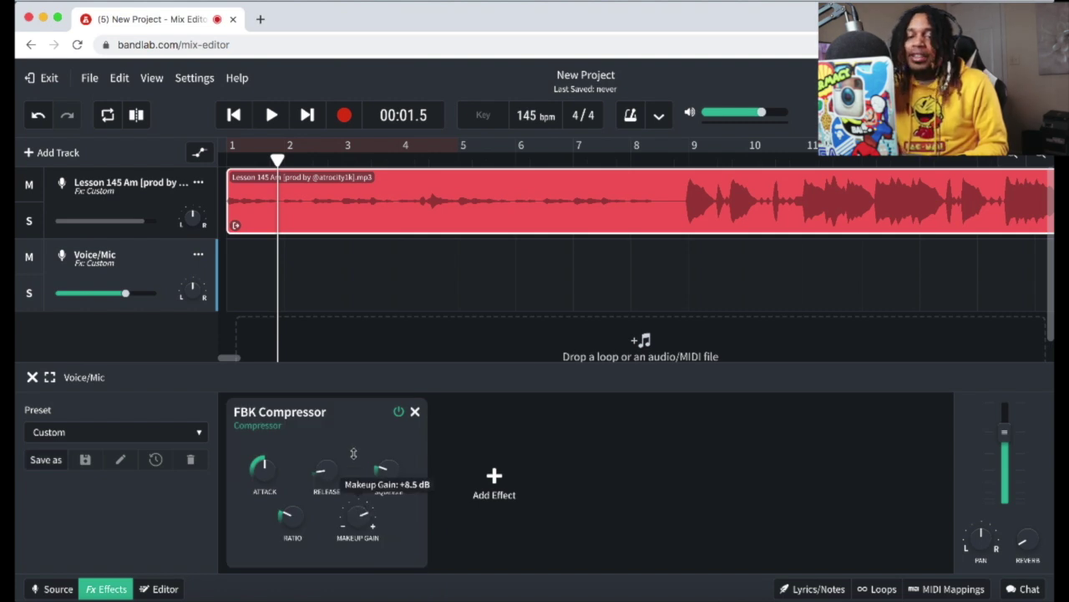
left_click_drag(353, 455, 353, 455)
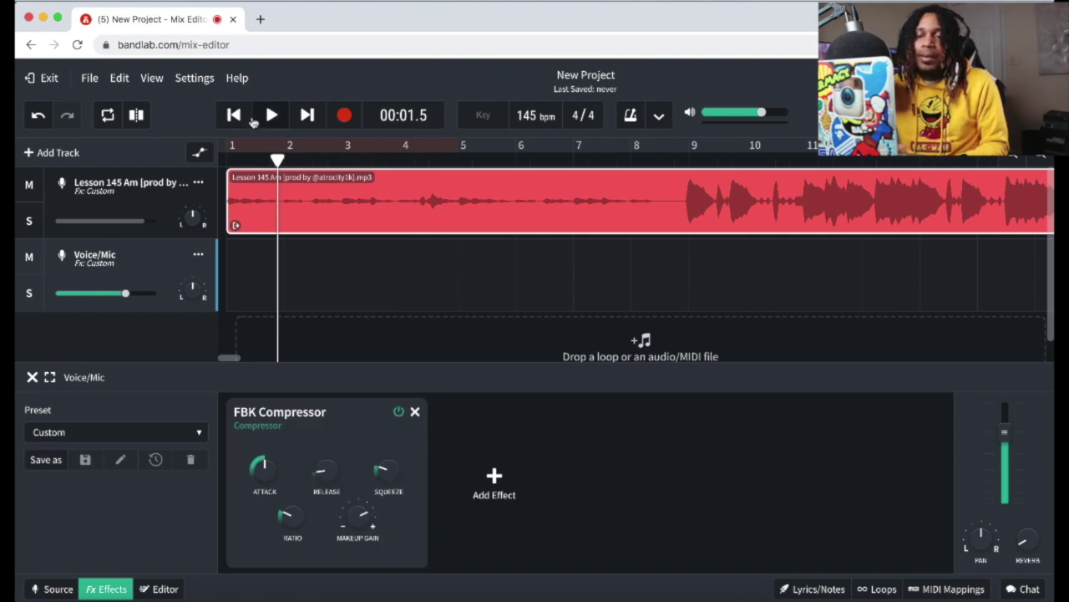
Restart the beat from the beginning and add a Space Maker reverb to the Voice/Mic track.
left_click(234, 117)
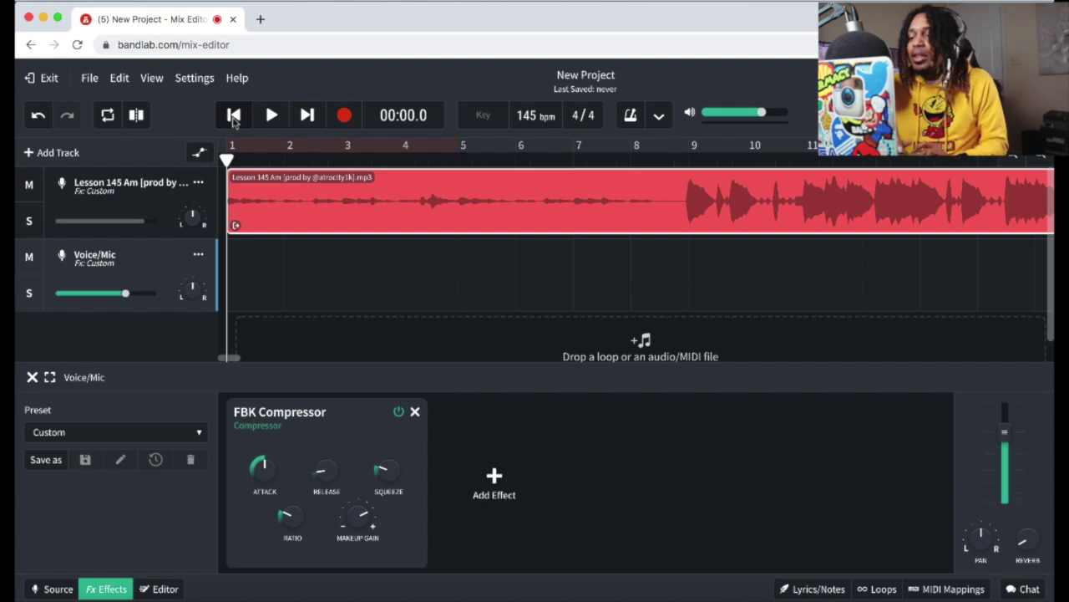
key("space")
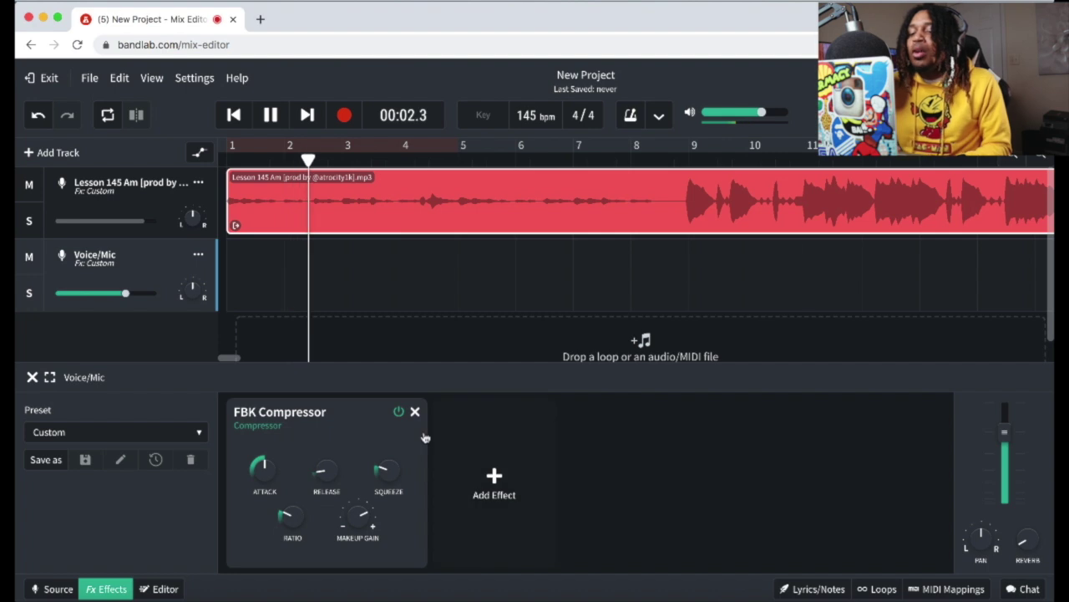
left_click(494, 474)
mouse_move(493, 472)
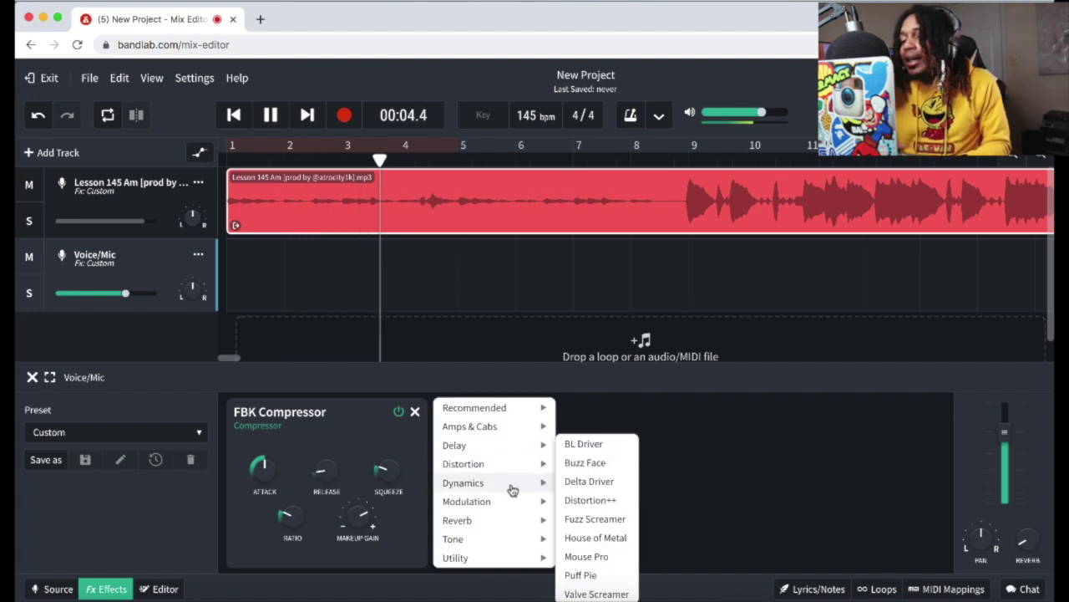
mouse_move(526, 518)
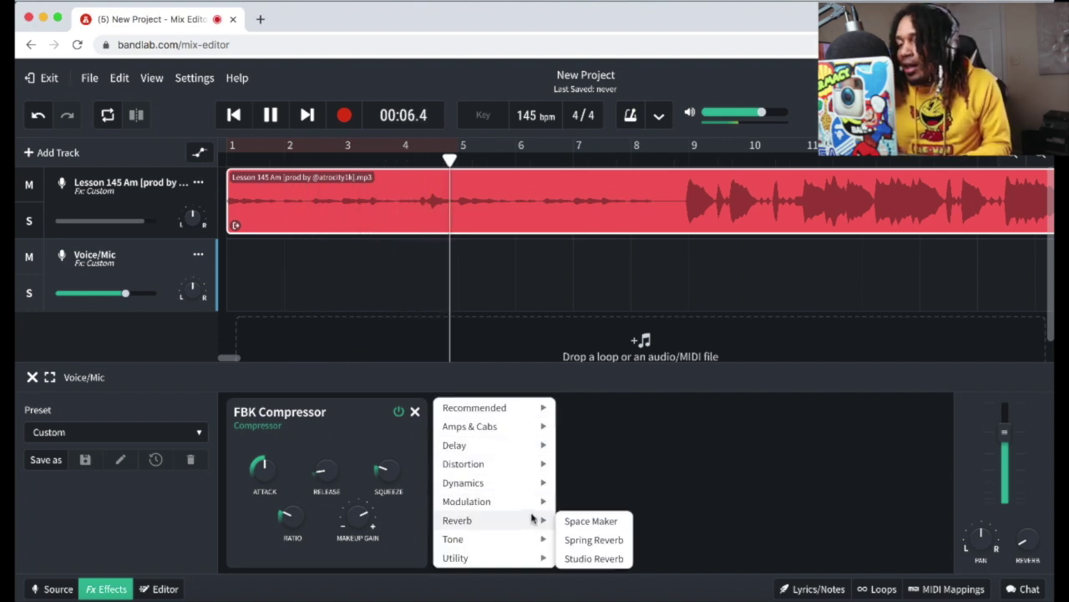
left_click(589, 521)
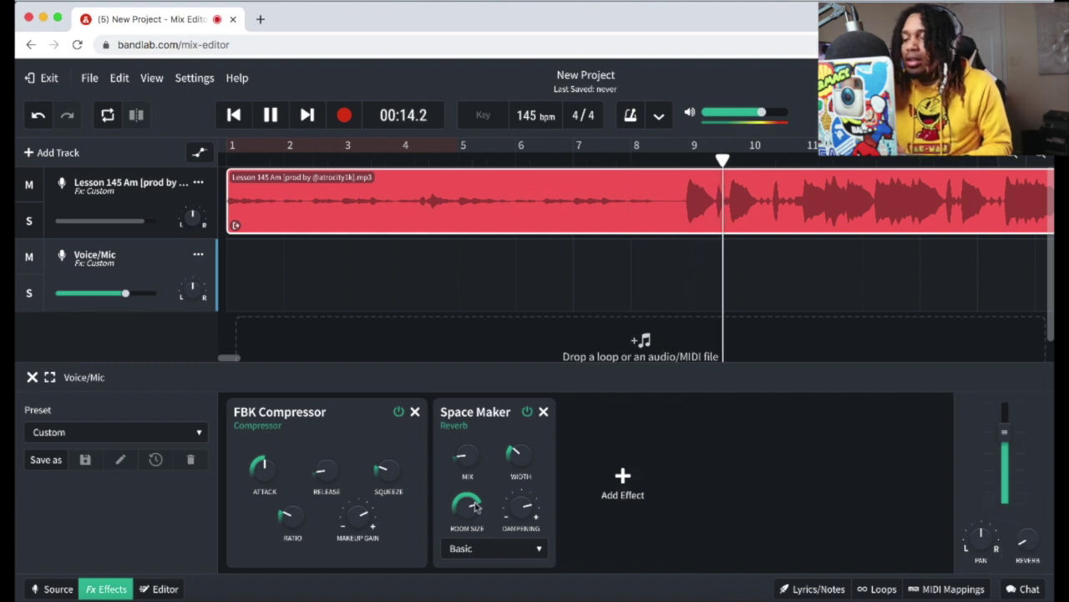
Try the Space Maker's Large Hall setting with an adjusted mix, and remove the effect.
left_click(493, 550)
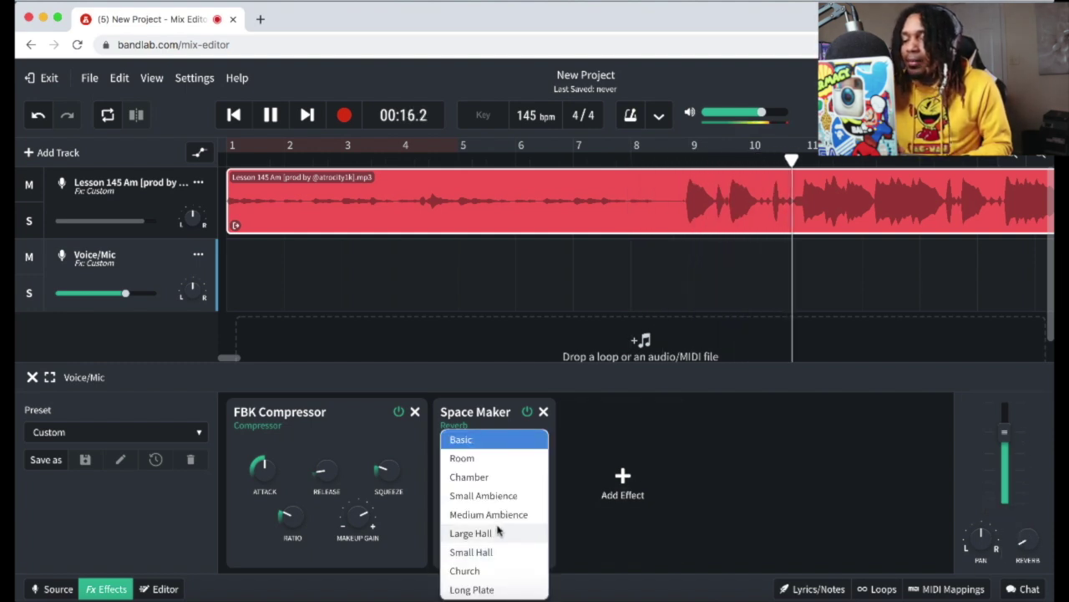
left_click(499, 531)
left_click_drag(466, 383, 501, 422)
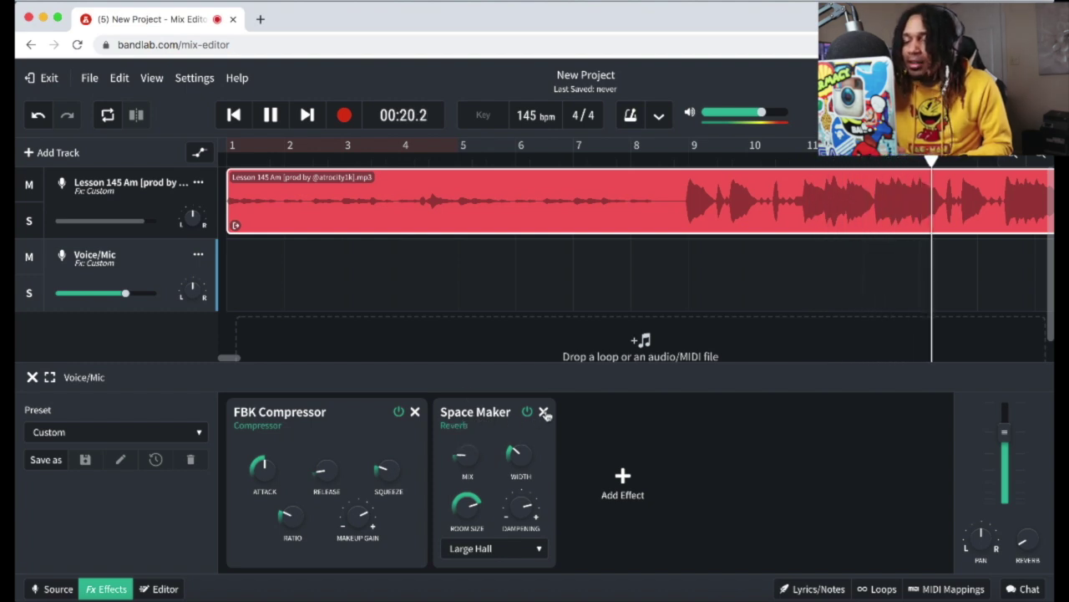
left_click(544, 412)
Lower the beat track's volume to match the Voice/Mic track's slider level, and reselect the Voice/Mic track.
left_click(485, 479)
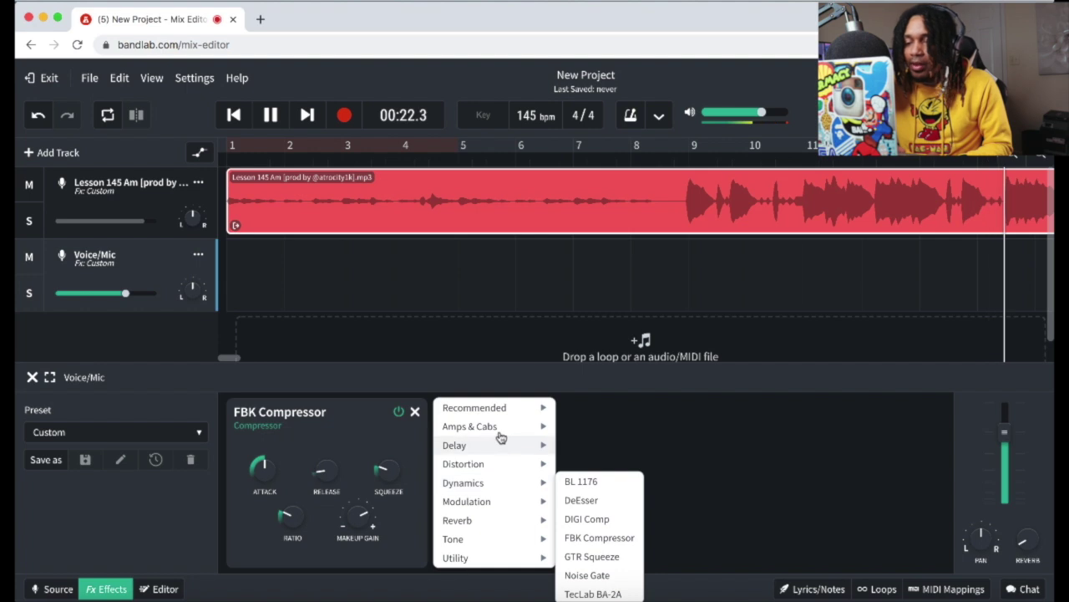
mouse_move(509, 464)
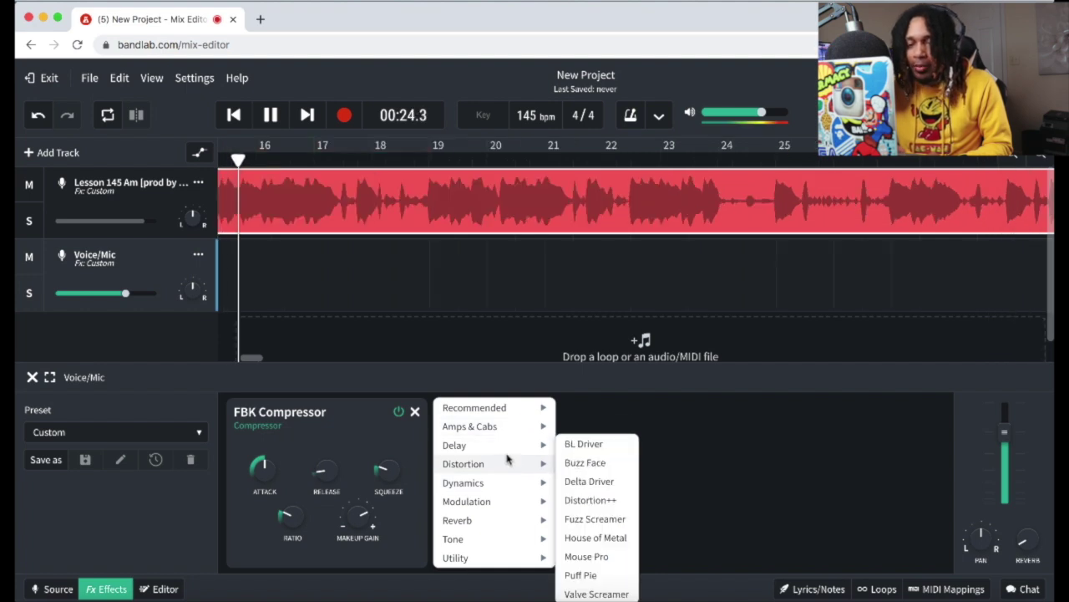
left_click(127, 224)
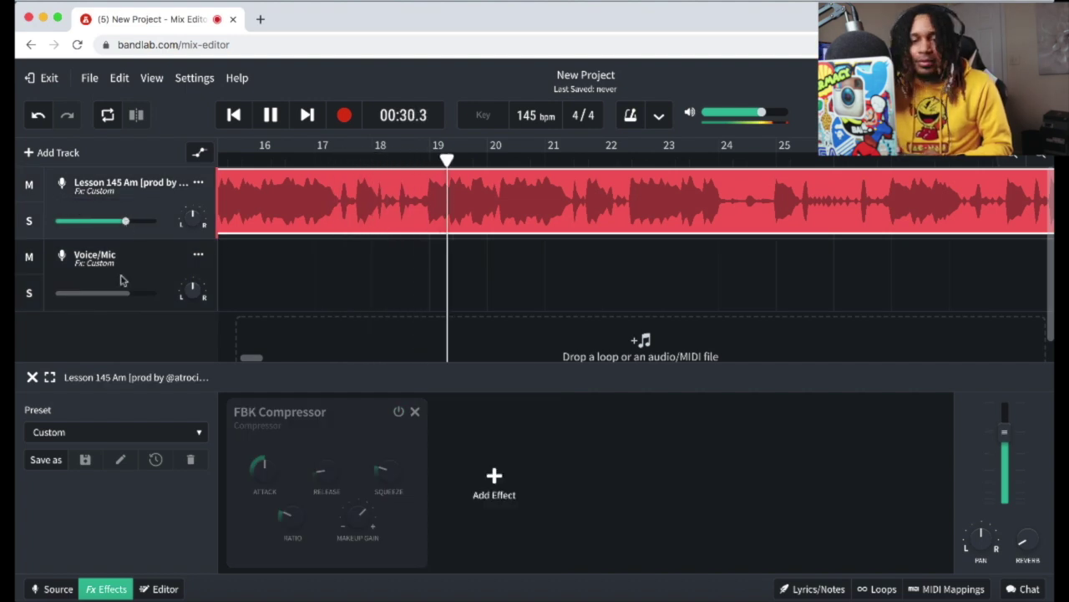
left_click(148, 260)
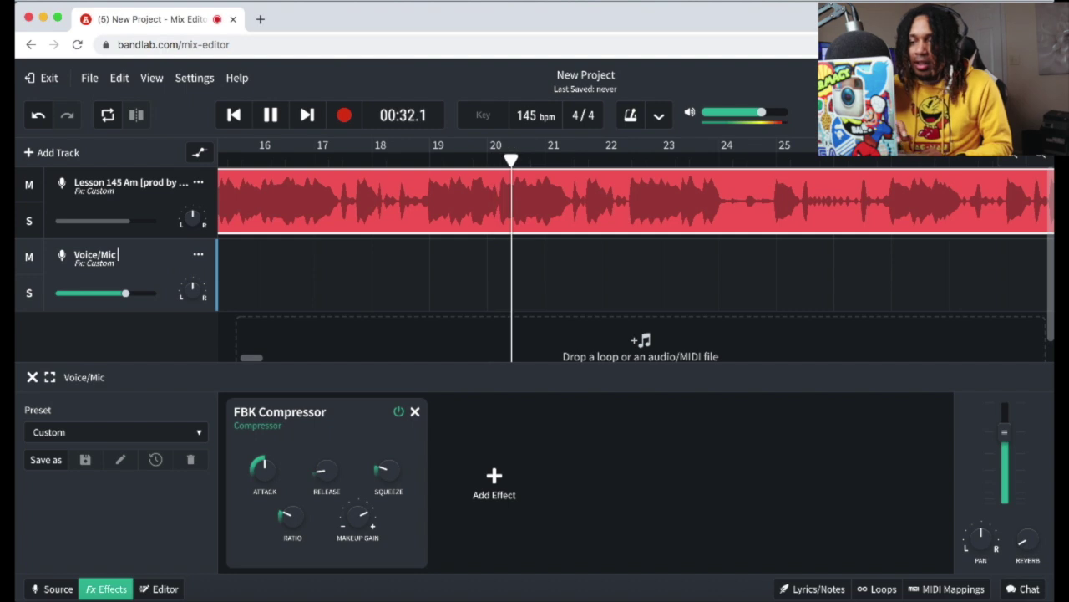
key("Return")
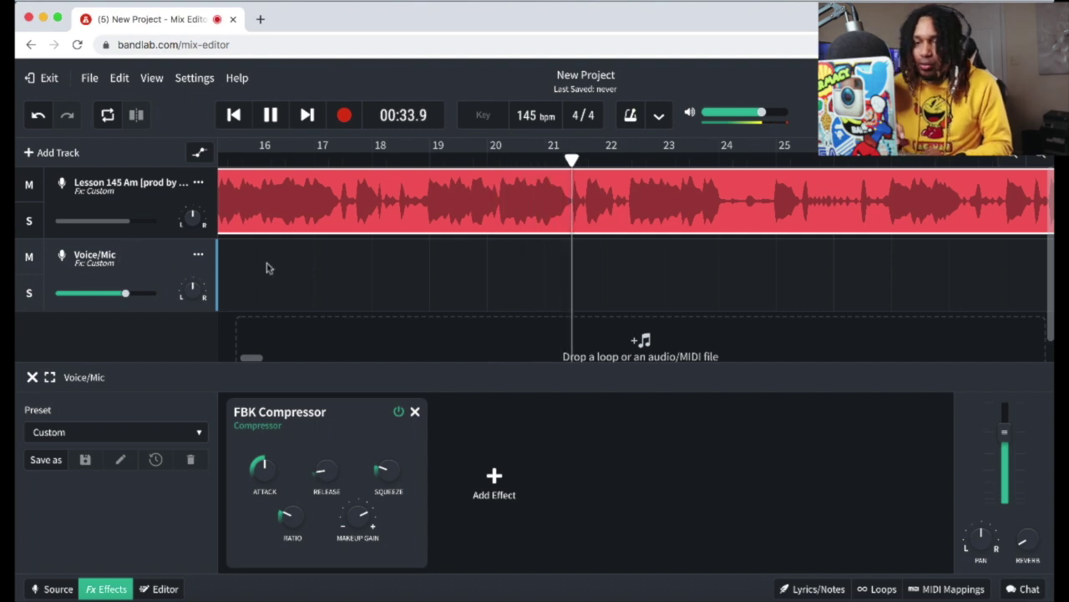
Play the beat from the start and add a Spring Reverb to the Voice/Mic track.
left_click(234, 116)
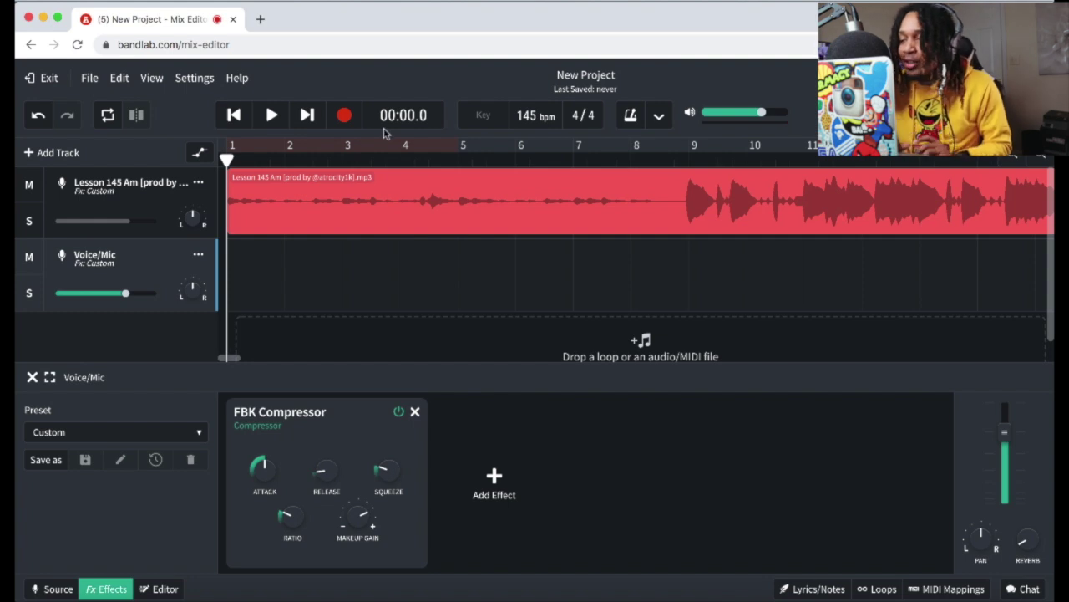
key("space")
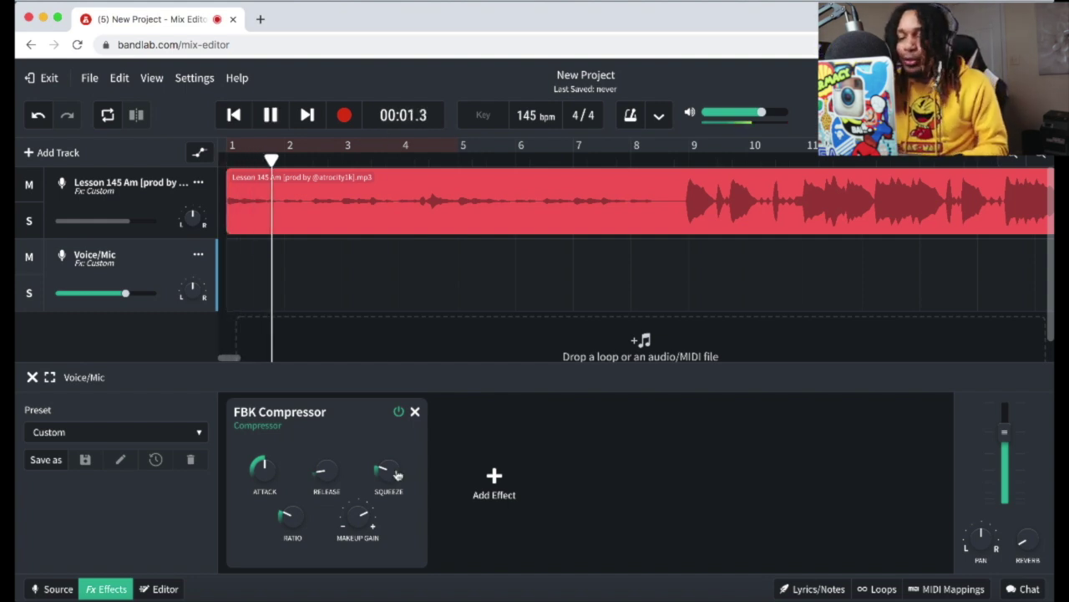
left_click(496, 478)
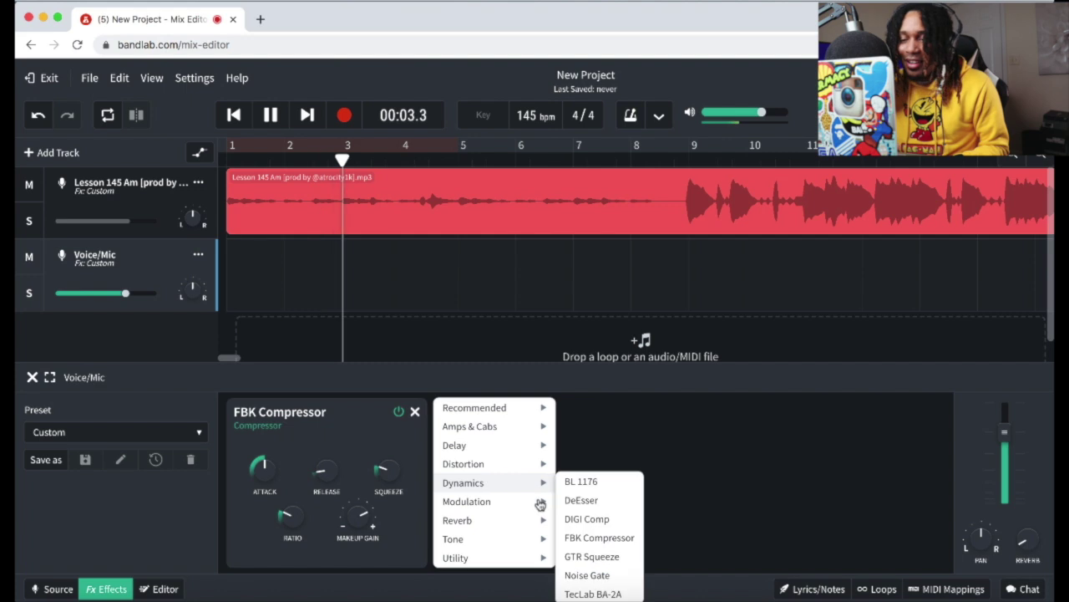
mouse_move(506, 519)
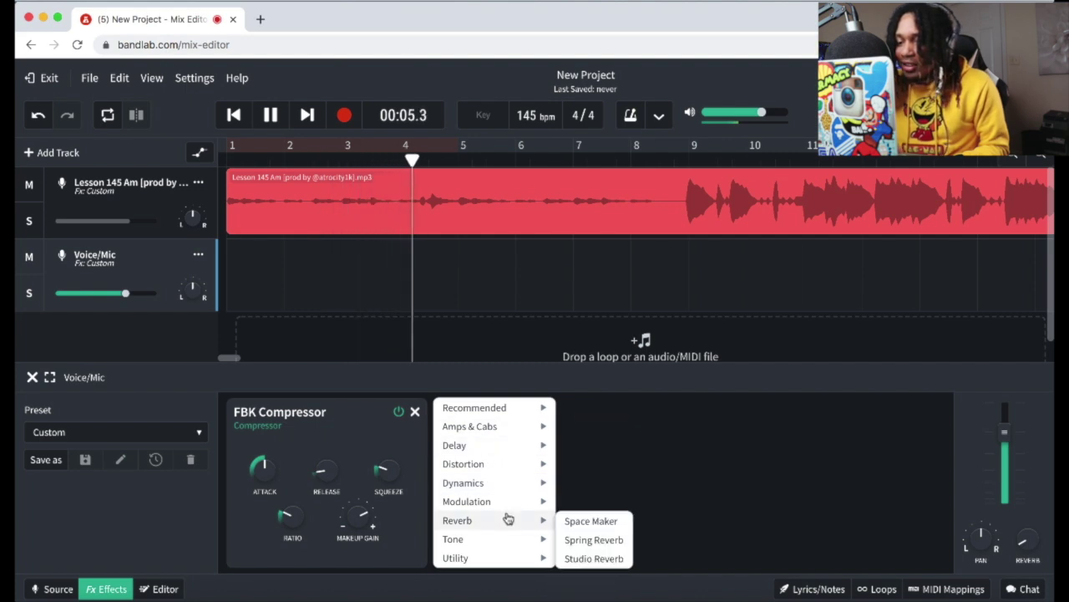
left_click(582, 541)
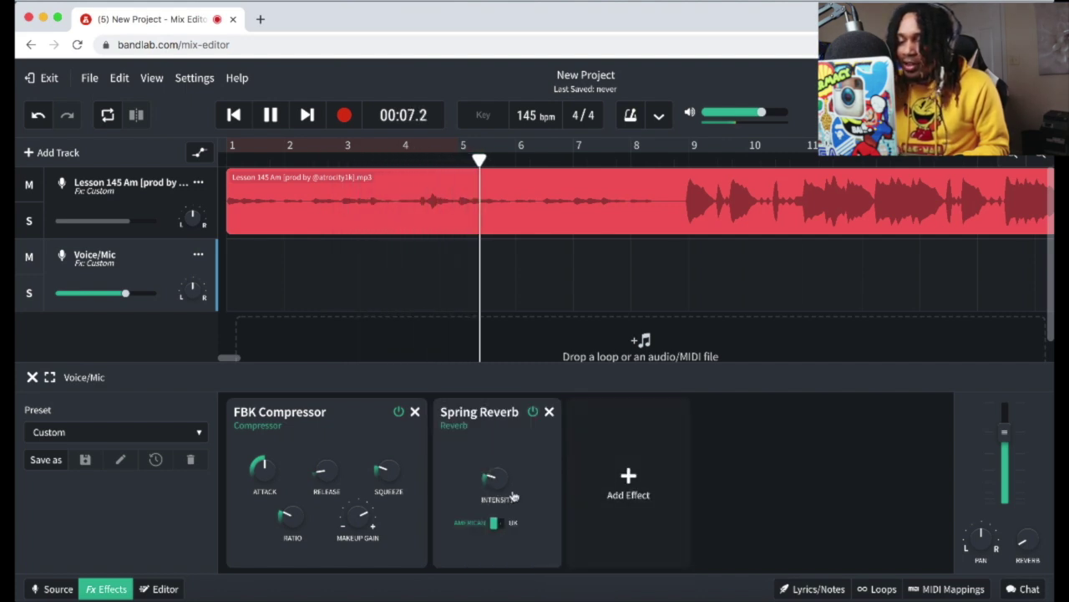
Try the Spring Reverb at a higher intensity and at about 1.9, then remove it and return playback to the start.
mouse_move(494, 485)
left_click_drag(494, 485, 483, 448)
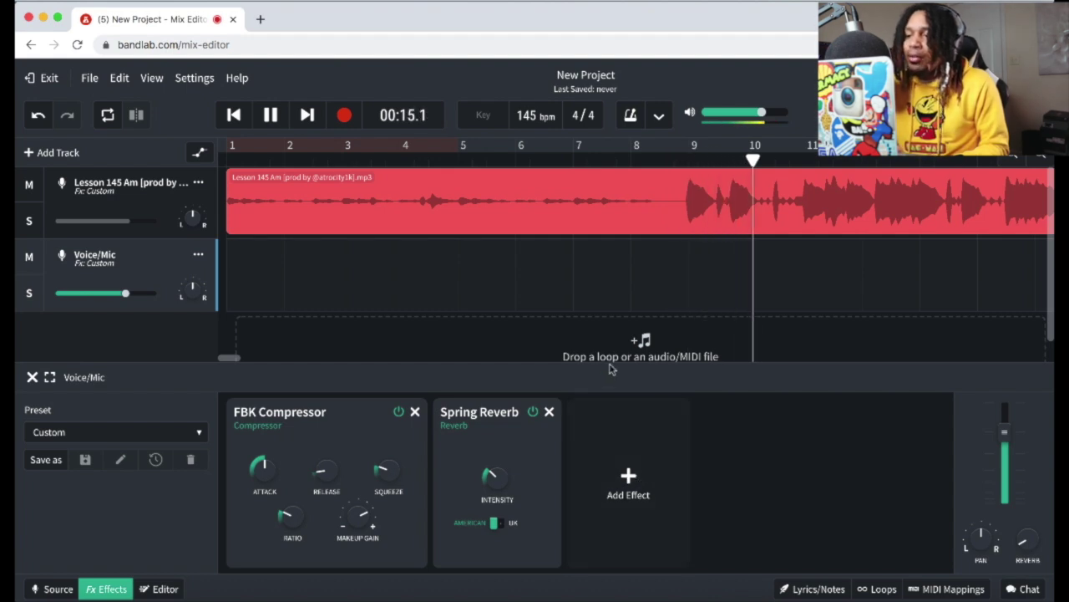
left_click_drag(491, 475, 494, 509)
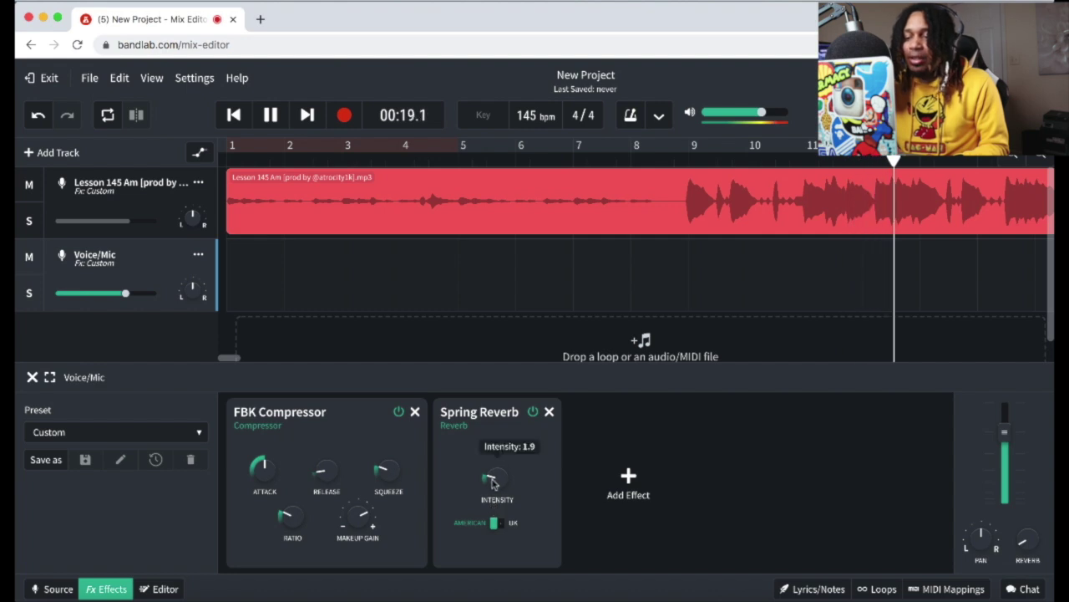
left_click(548, 413)
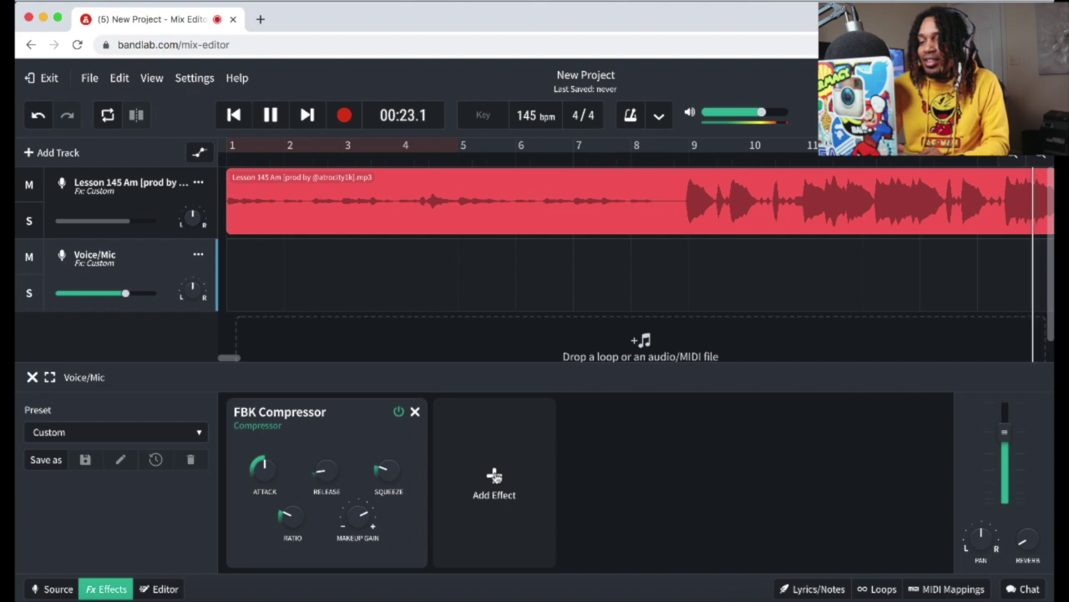
key("space")
left_click(234, 116)
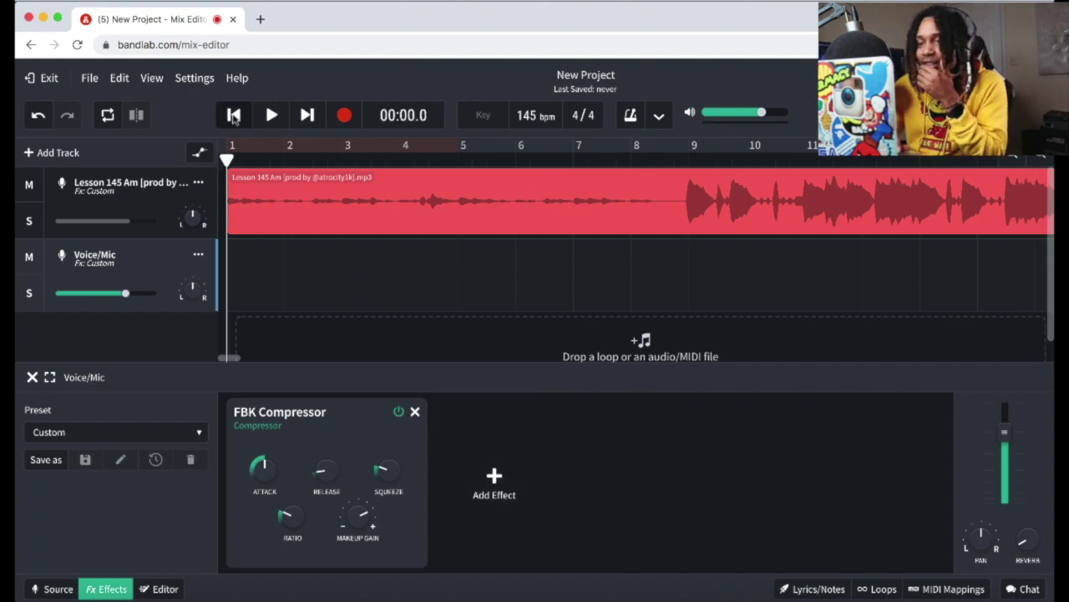
Try a Graphic EQ from the recommended effects on the Voice/Mic track, and remove it.
left_click(489, 487)
mouse_move(489, 487)
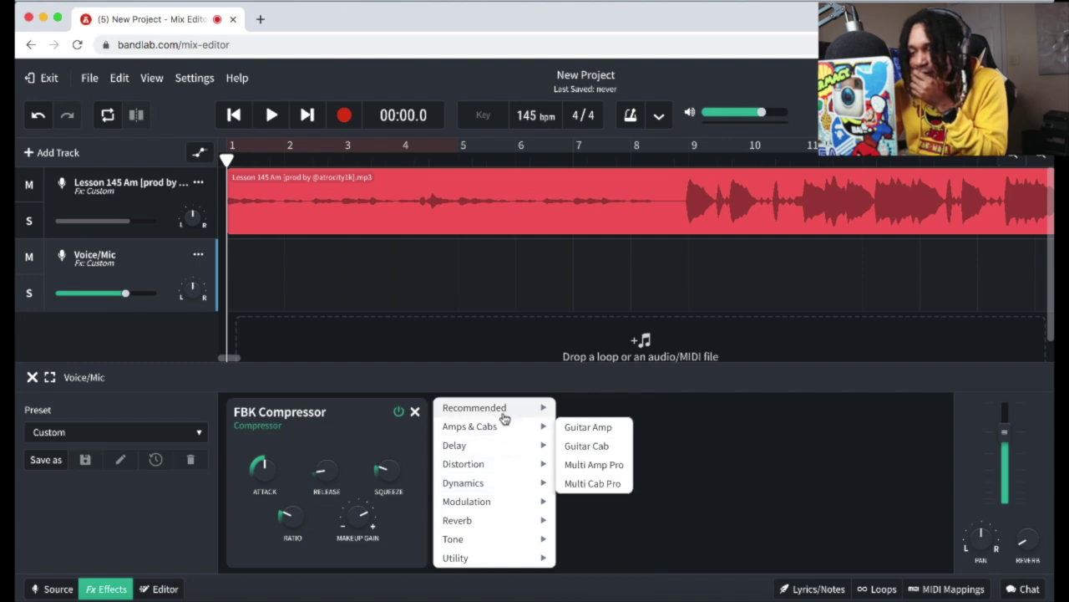
mouse_move(529, 414)
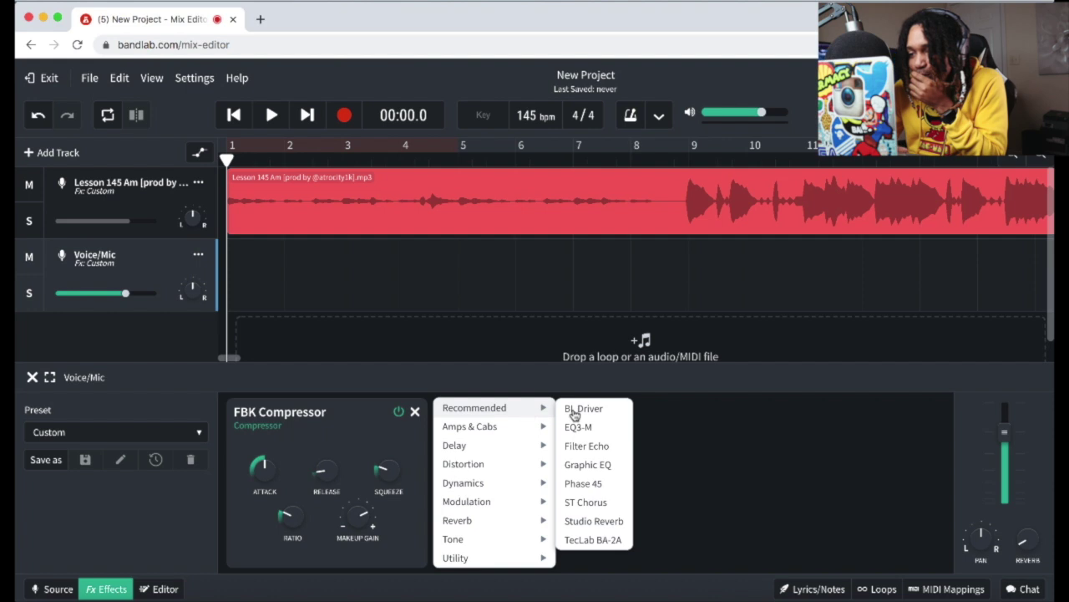
left_click(602, 465)
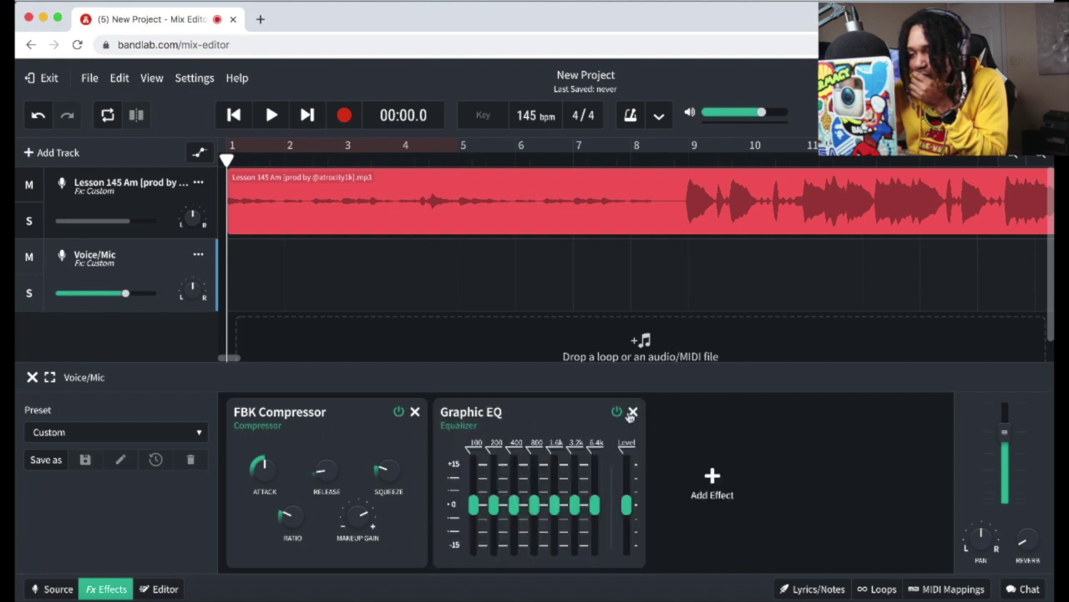
left_click(632, 411)
Add the recommended Filter Echo to the Voice/Mic track and turn its mix down to a very low level.
left_click(493, 474)
mouse_move(518, 409)
left_click(584, 447)
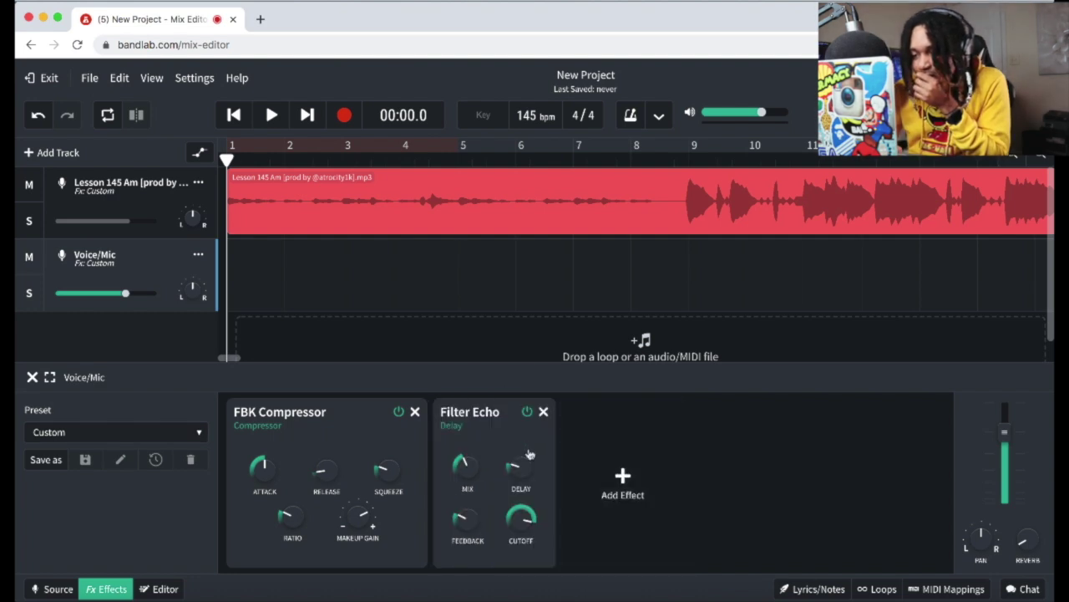
mouse_move(473, 479)
left_click_drag(472, 479, 476, 547)
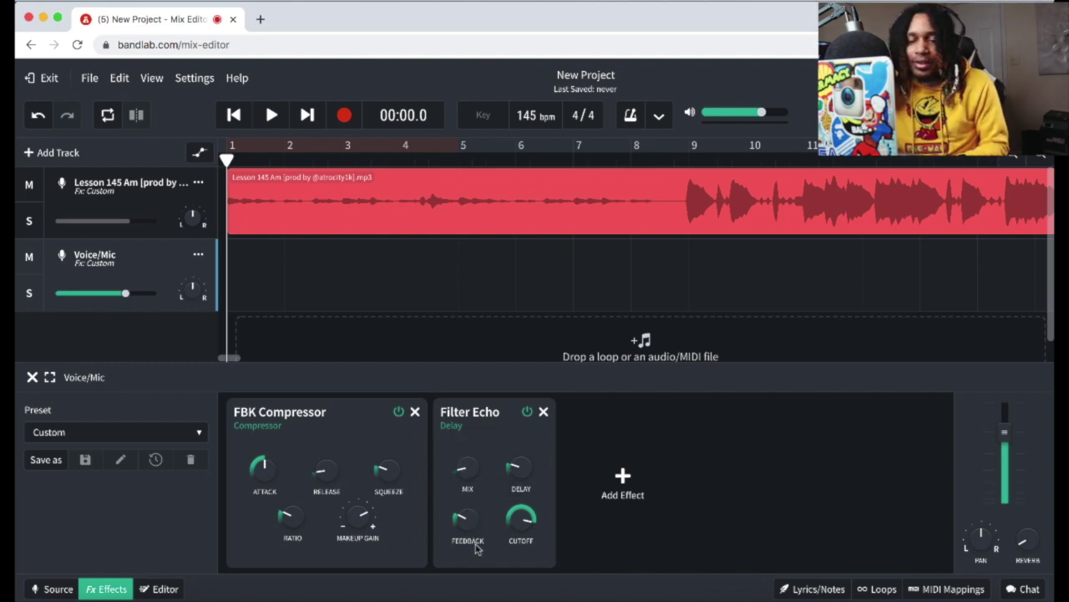
Fine-tune the Filter Echo with a 4% mix, a longer delay and less feedback.
mouse_move(248, 462)
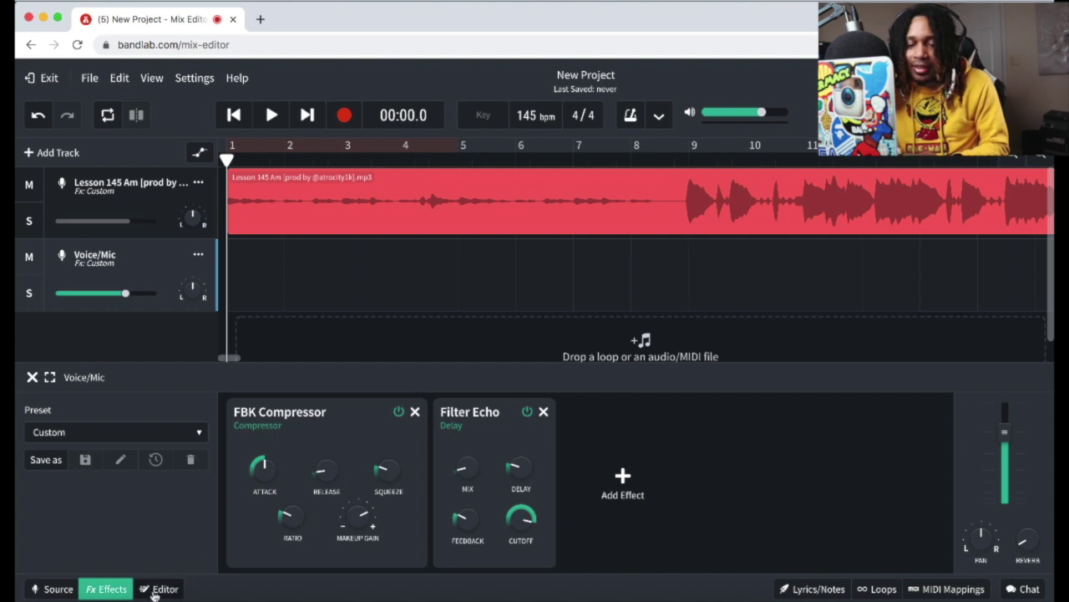
mouse_move(983, 536)
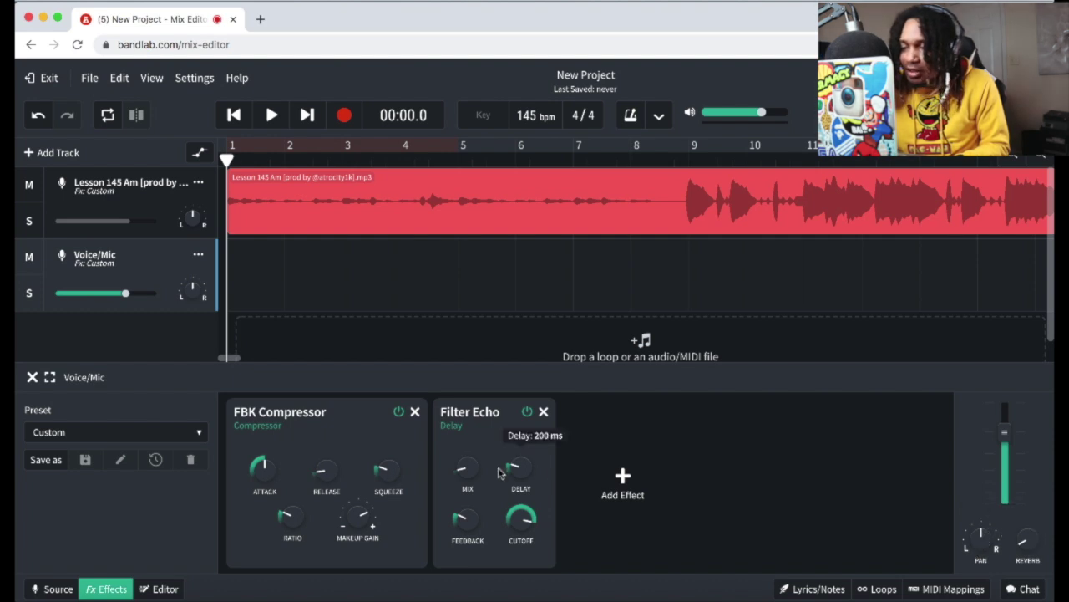
left_click_drag(469, 480, 471, 476)
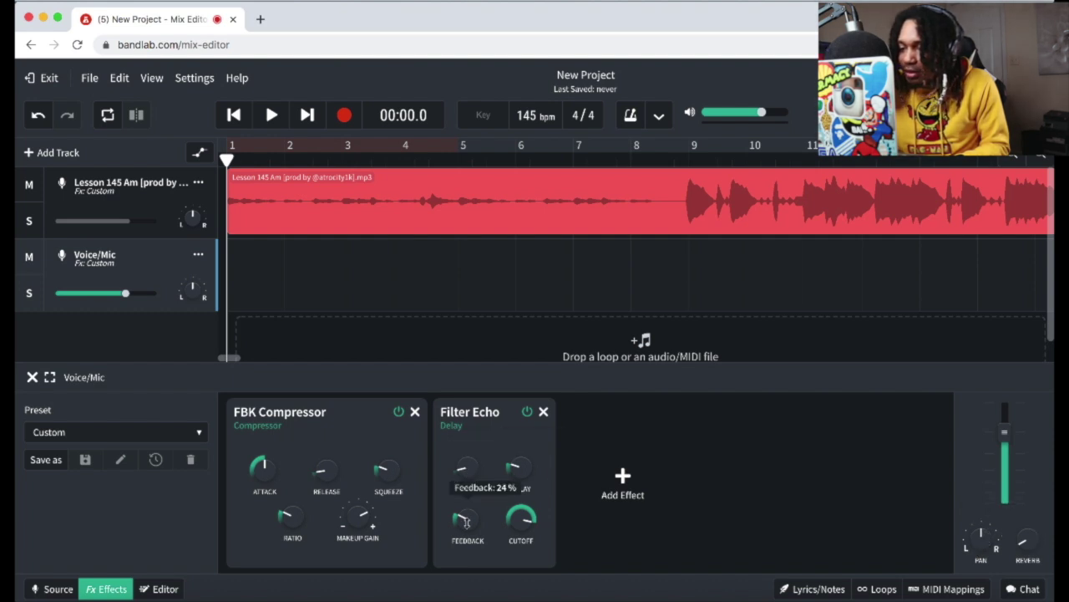
left_click_drag(517, 467, 523, 433)
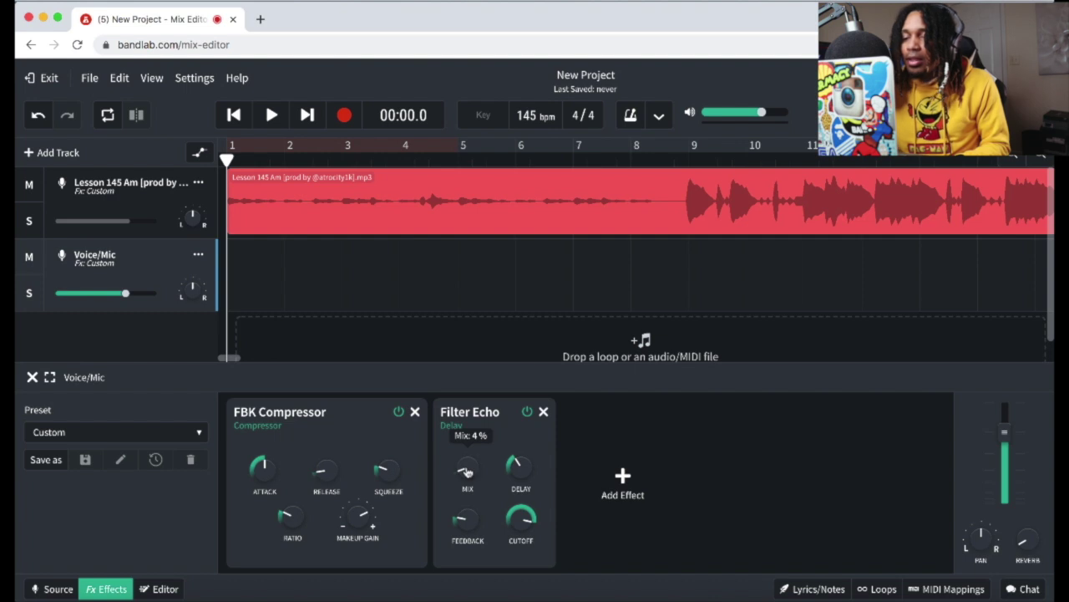
Add an EQ3-M equalizer to the Voice/Mic track and cut its low band to about -5.8 dB.
left_click(639, 476)
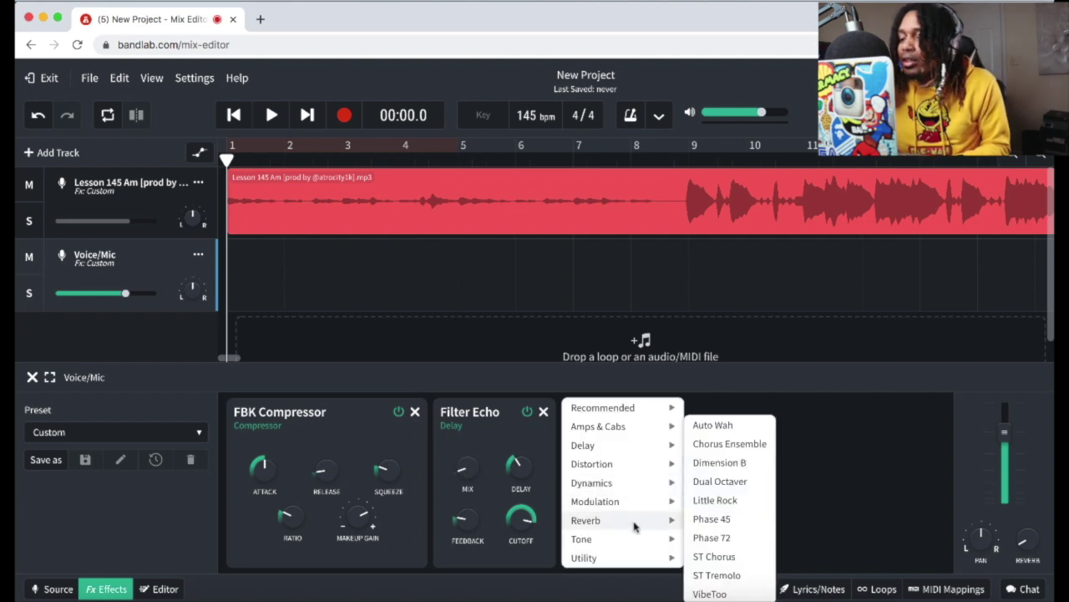
mouse_move(660, 409)
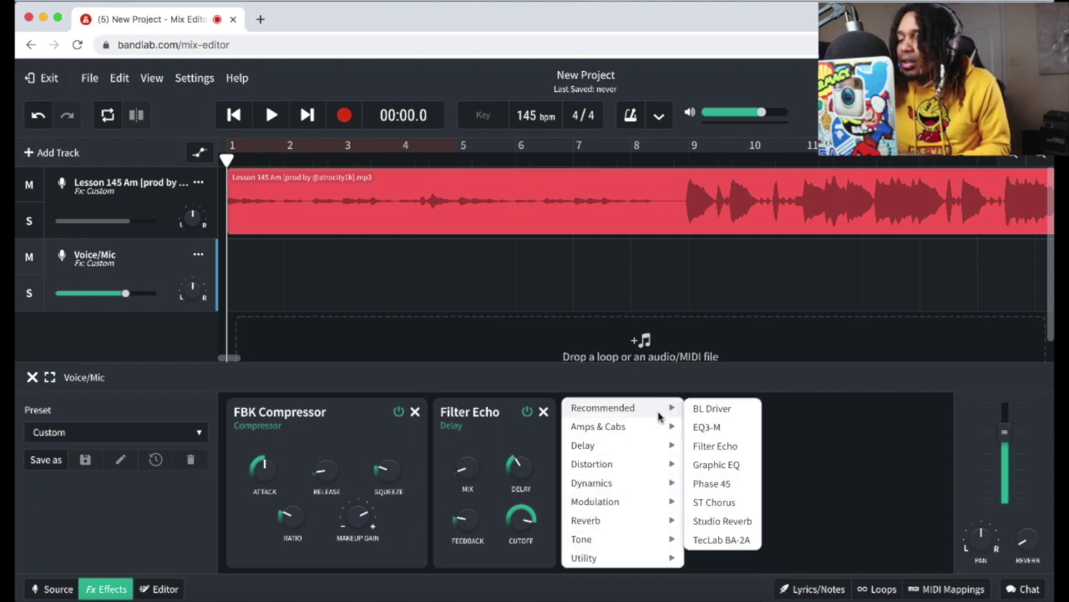
left_click(717, 428)
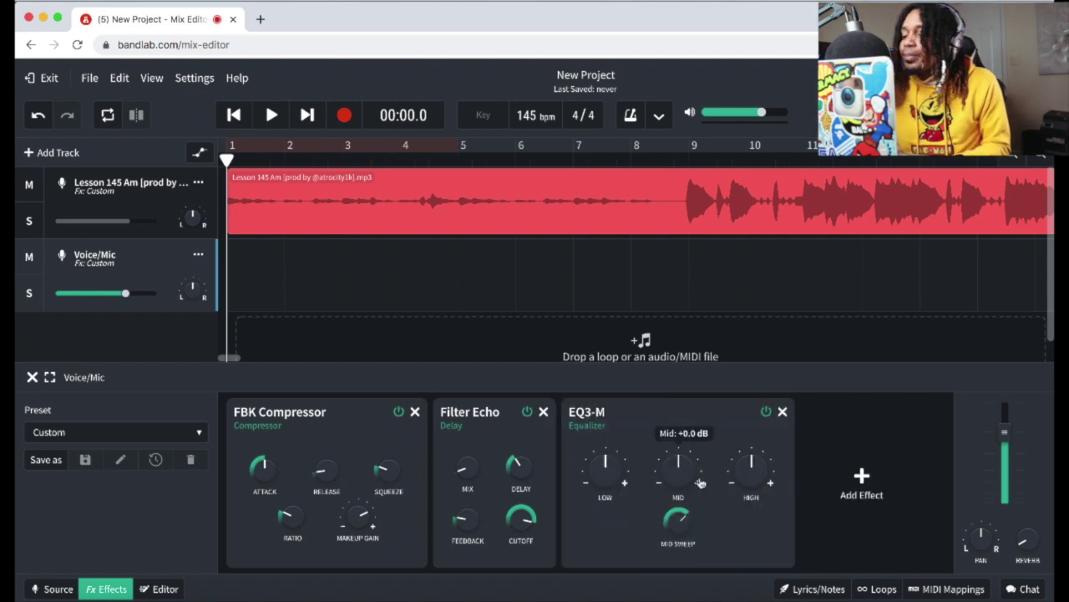
left_click_drag(605, 470, 609, 493)
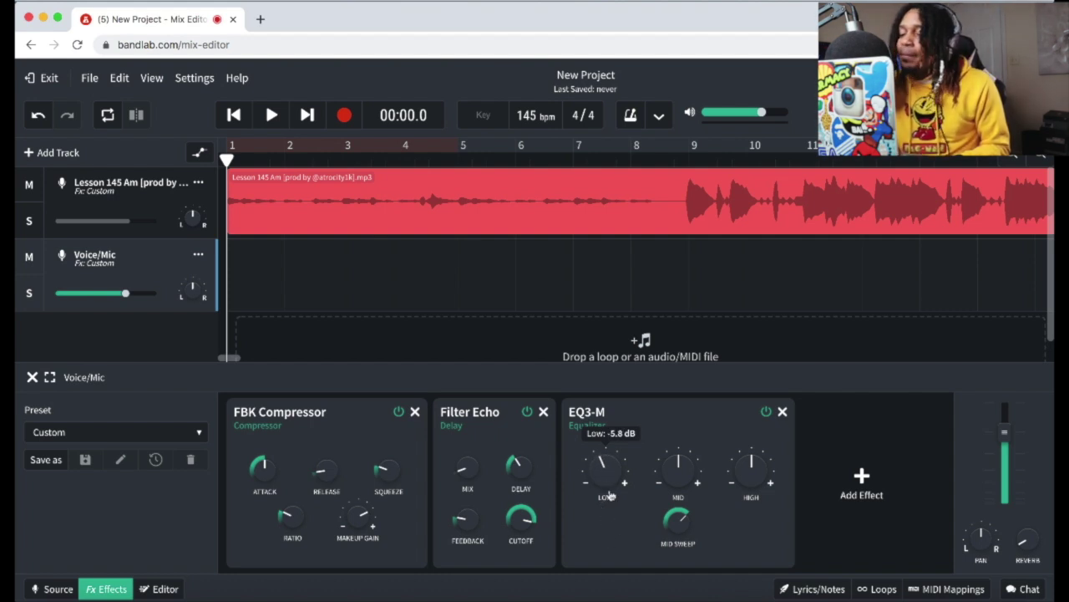
Boost the EQ3-M's mid and high bands slightly and set its mid sweep to about 1516 Hz.
mouse_move(754, 466)
left_click_drag(677, 473, 677, 462)
mouse_move(677, 526)
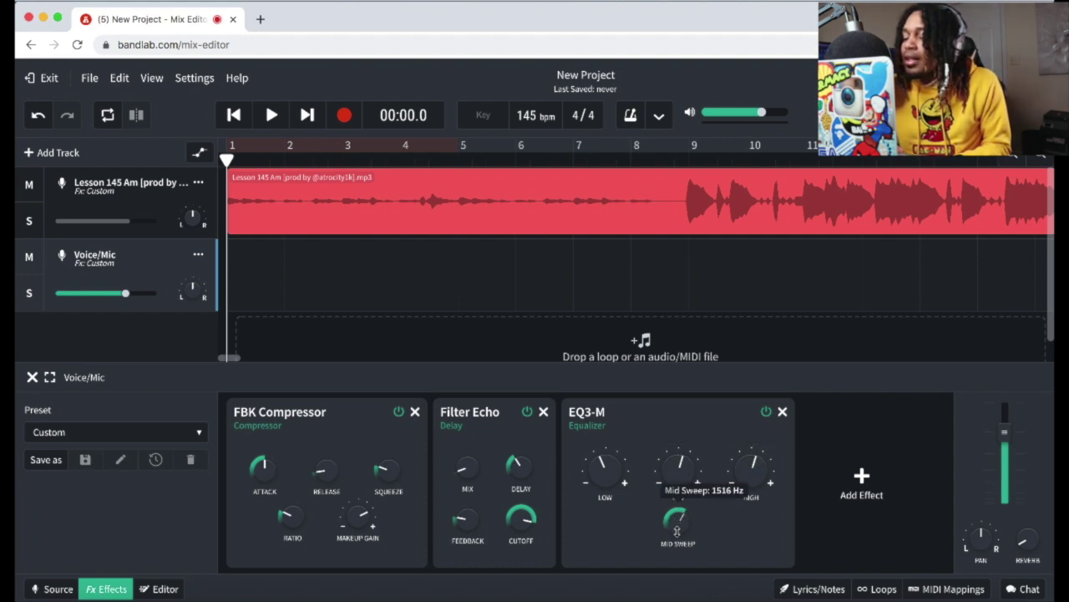
Add the recommended Studio Reverb to the Voice/Mic track and turn its mix down to about 0.9.
left_click(860, 483)
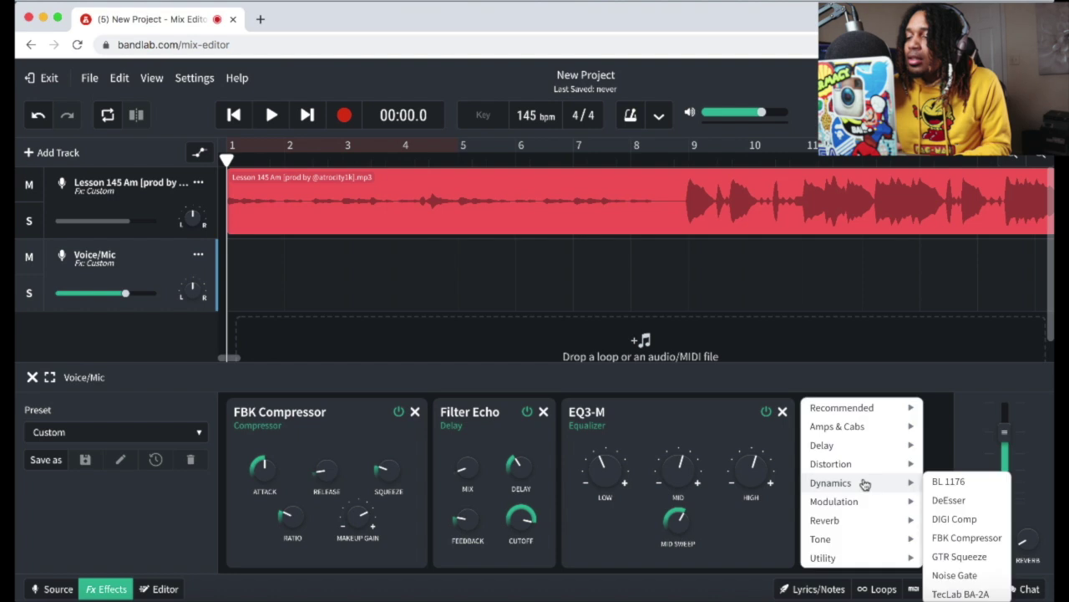
mouse_move(857, 414)
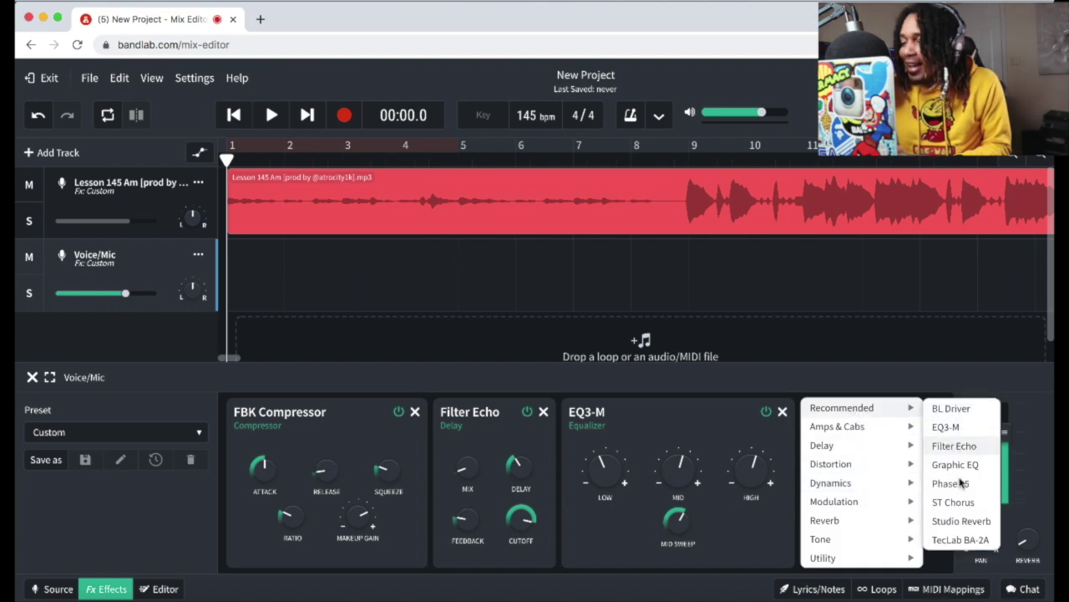
left_click(961, 520)
mouse_move(891, 470)
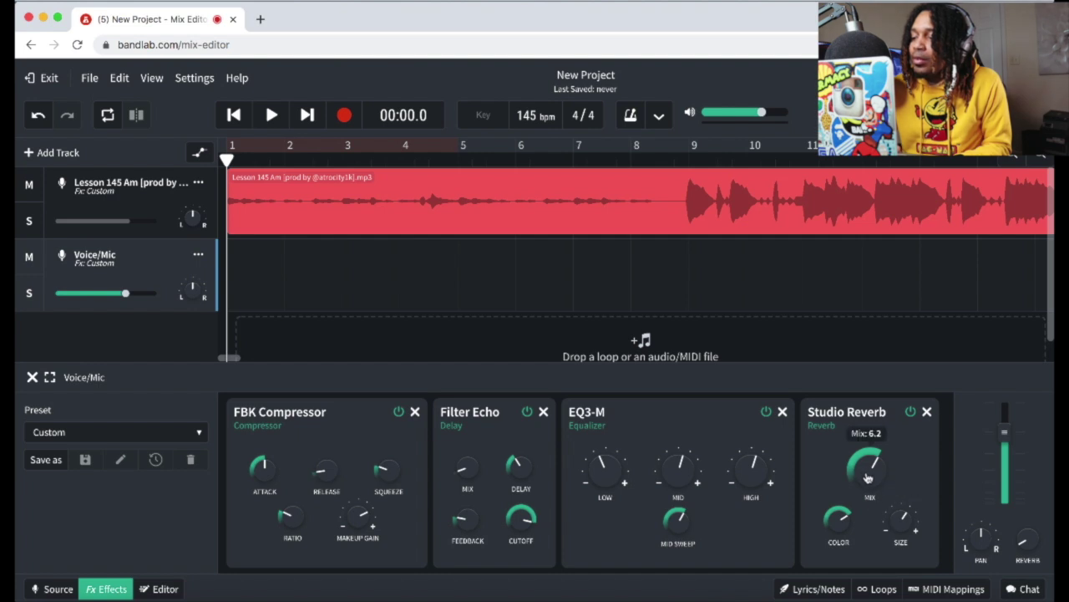
left_click_drag(867, 482, 864, 563)
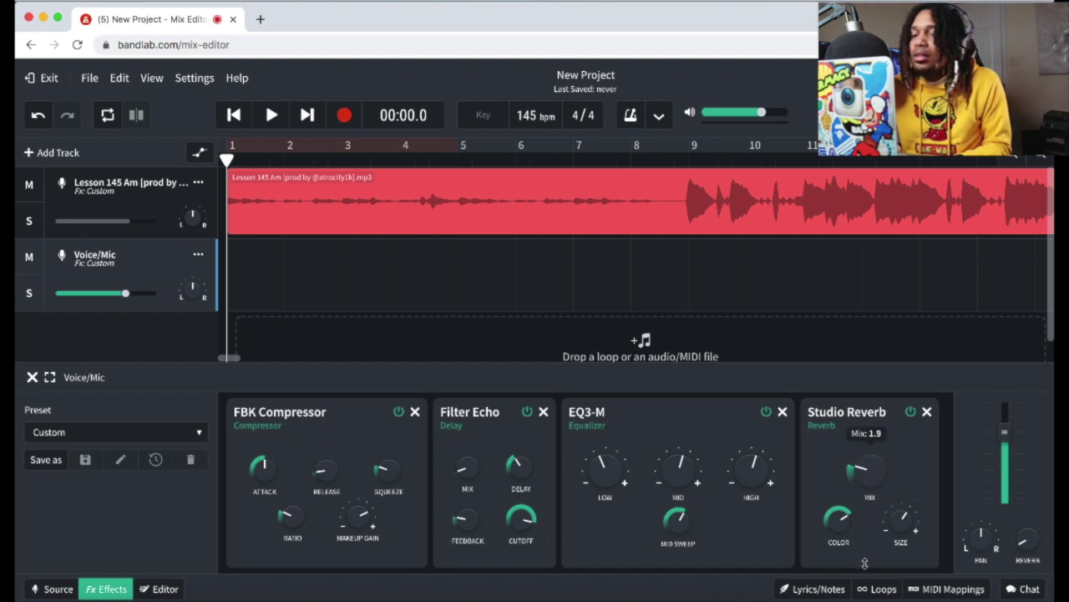
left_click_drag(866, 493, 865, 491)
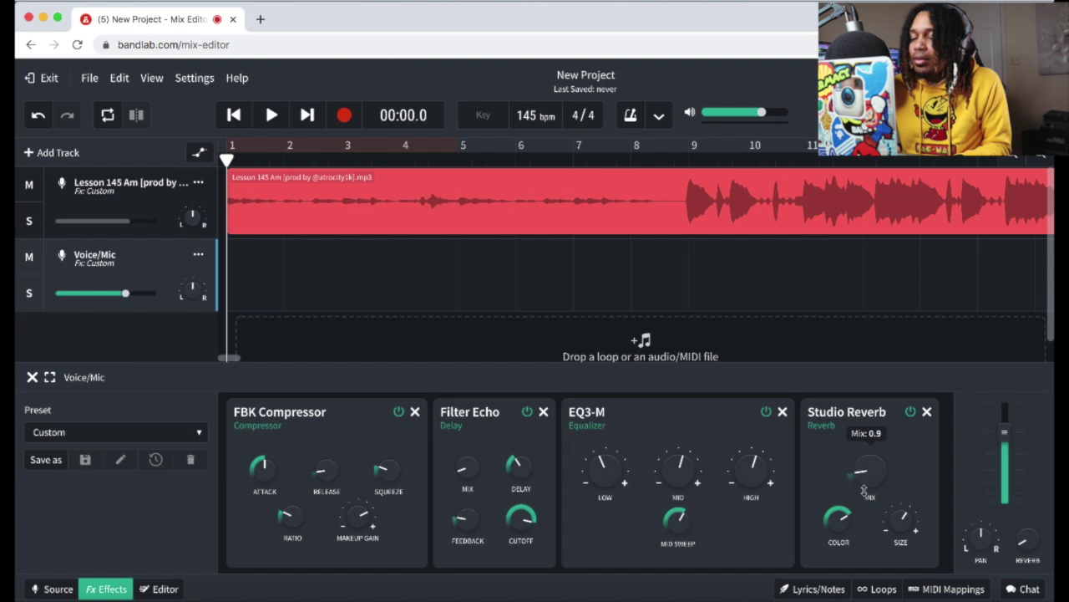
Check the input channel choices in the beat track's source settings.
left_click(147, 208)
left_click(57, 587)
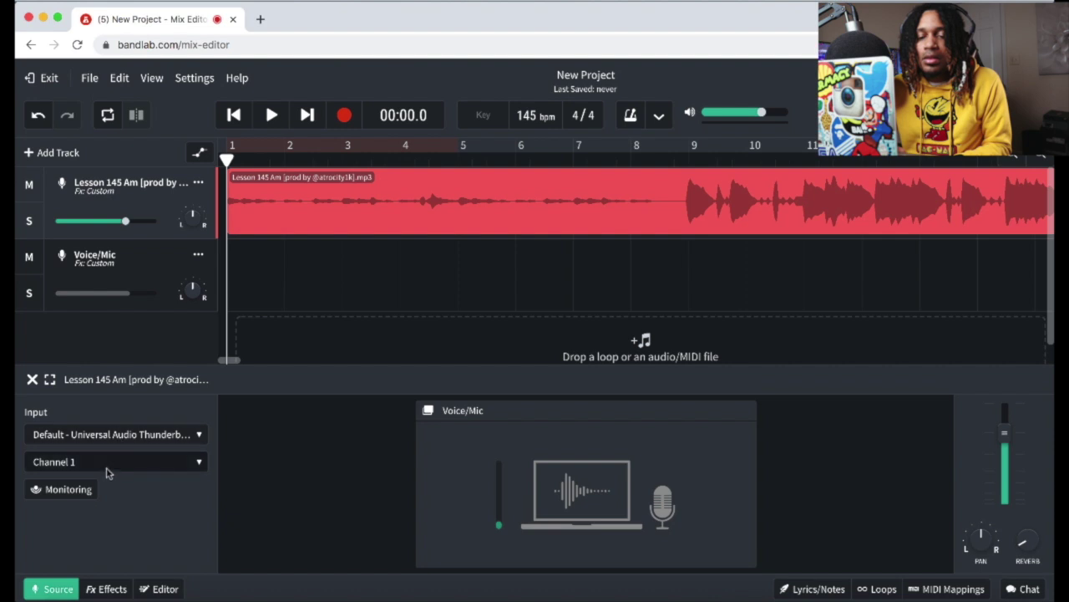
left_click(107, 465)
left_click(235, 451)
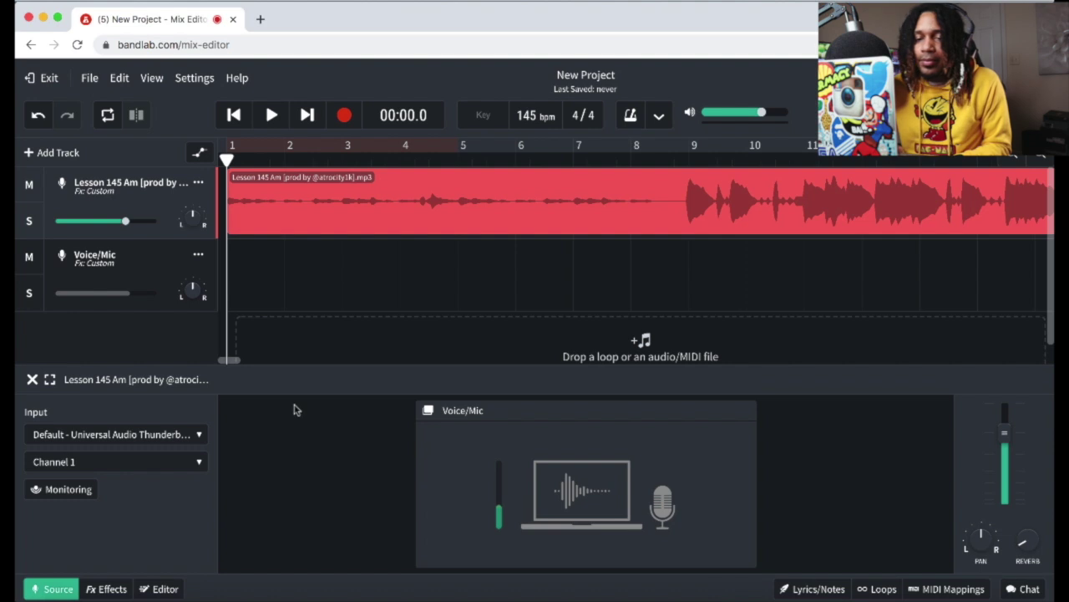
Select the Voice/Mic track and lower its volume slightly.
left_click(153, 266)
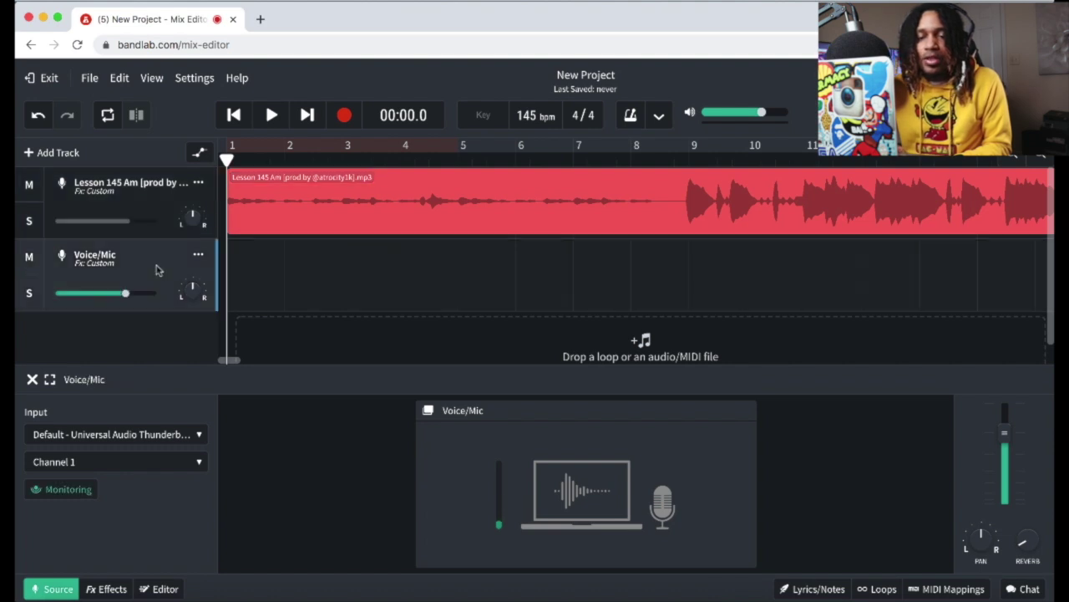
left_click_drag(128, 294, 113, 293)
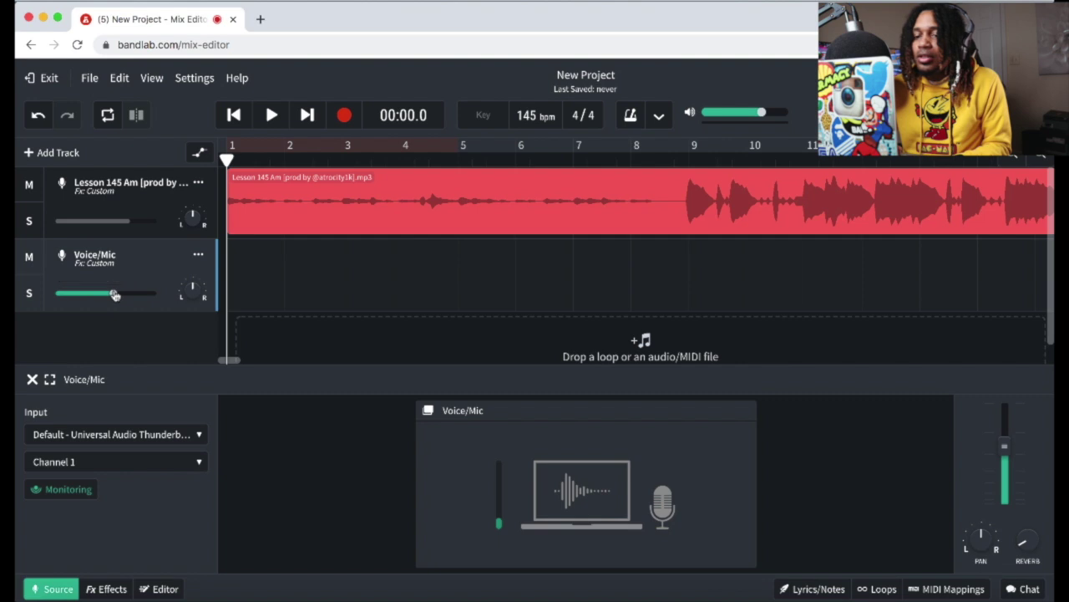
Adjust the Studio Reverb on the Voice/Mic track with less color, a size of about 3.8 and a slightly lower mix.
left_click(106, 589)
left_click_drag(835, 511, 905, 572)
mouse_move(904, 518)
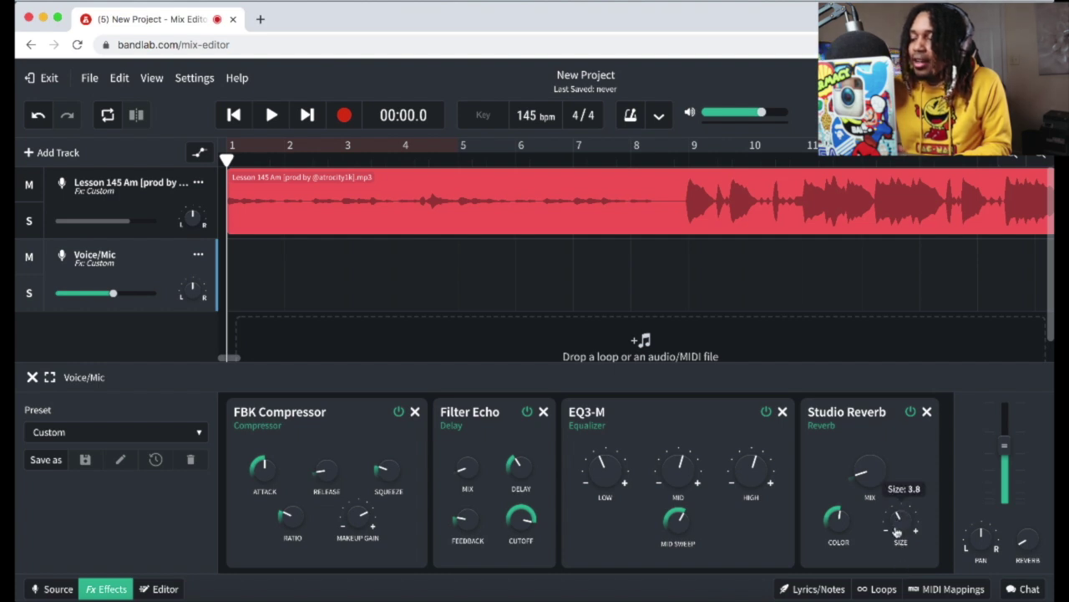
mouse_move(866, 488)
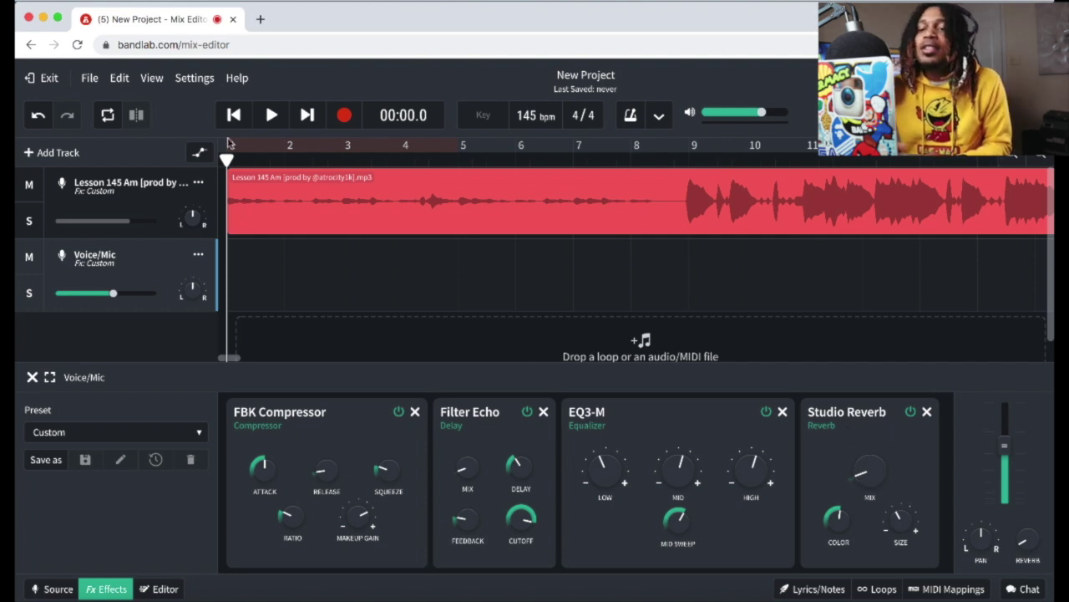
Duplicate the Voice/Mic track together with its effects.
right_click(179, 265)
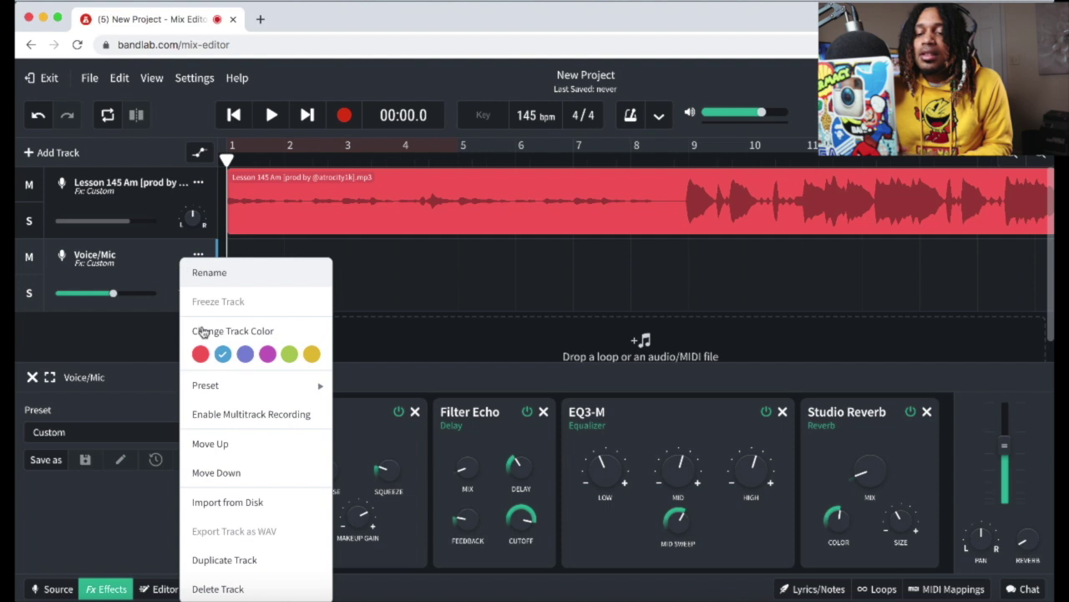
left_click(246, 559)
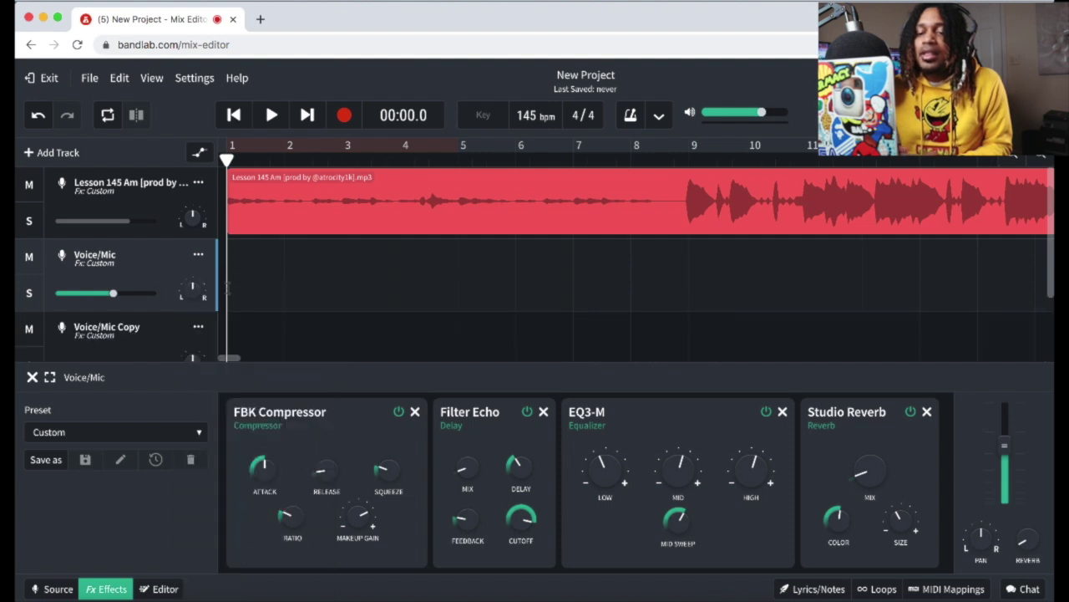
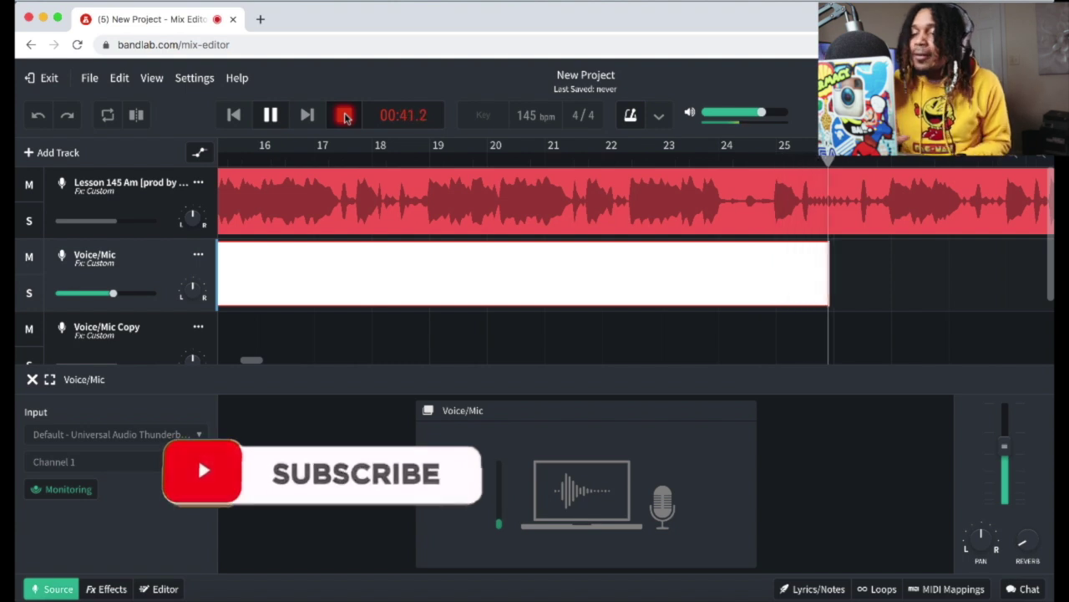
Stop recording the vocal take on the Voice/Mic track and return the view to the start of the timeline.
left_click(345, 117)
scroll(487, 316, "down", 2)
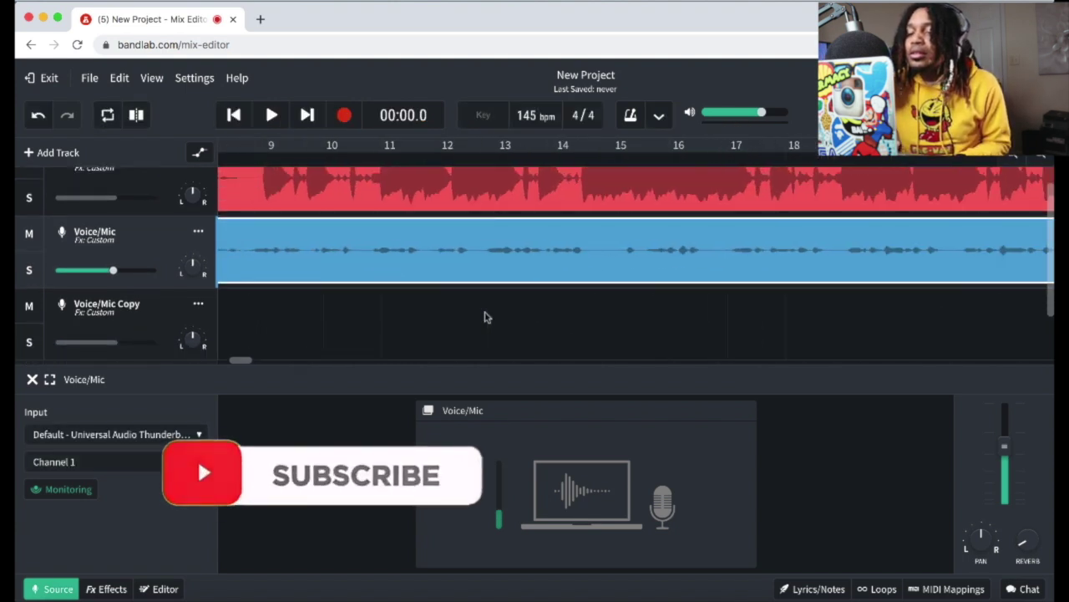
scroll(487, 316, "up", 1)
scroll(483, 311, "left", 5)
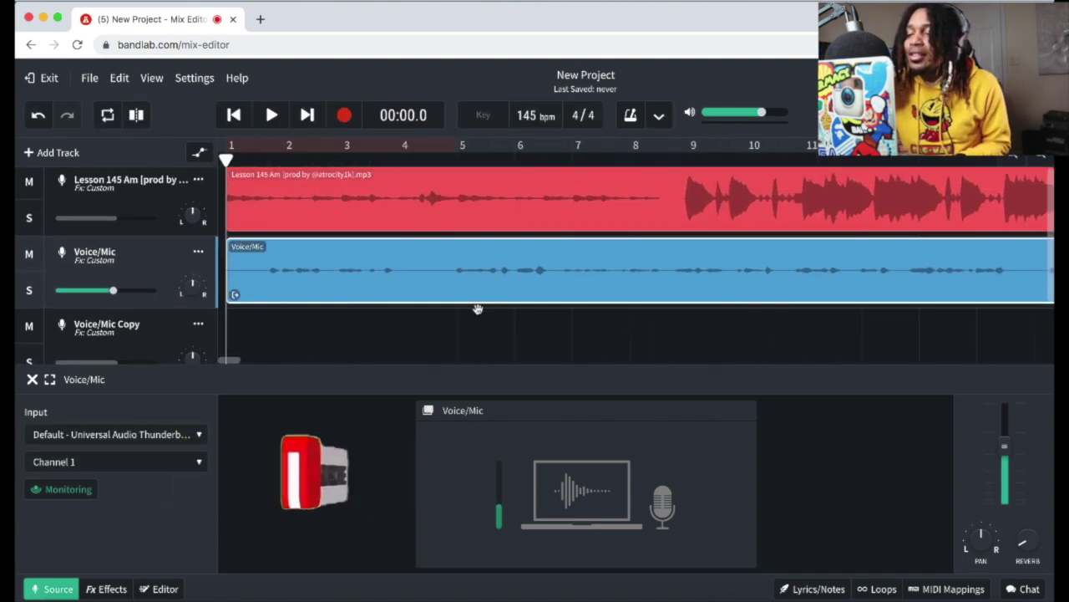
Play the mix from about the middle of bar 8 and trim the start of the Voice/Mic clip to that point.
left_click(665, 163)
key("space")
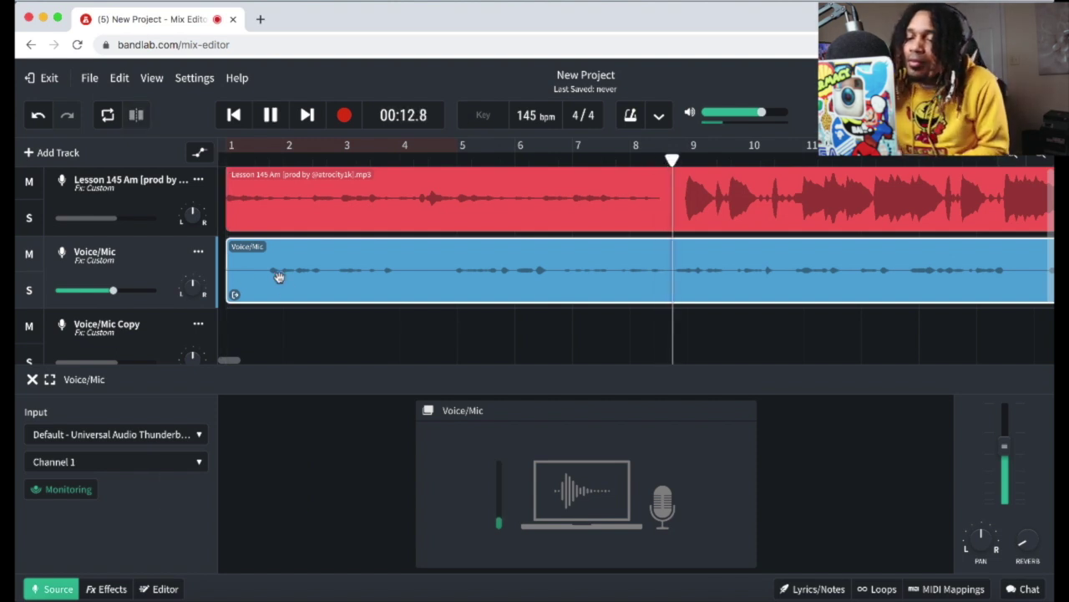
left_click_drag(279, 277, 676, 296)
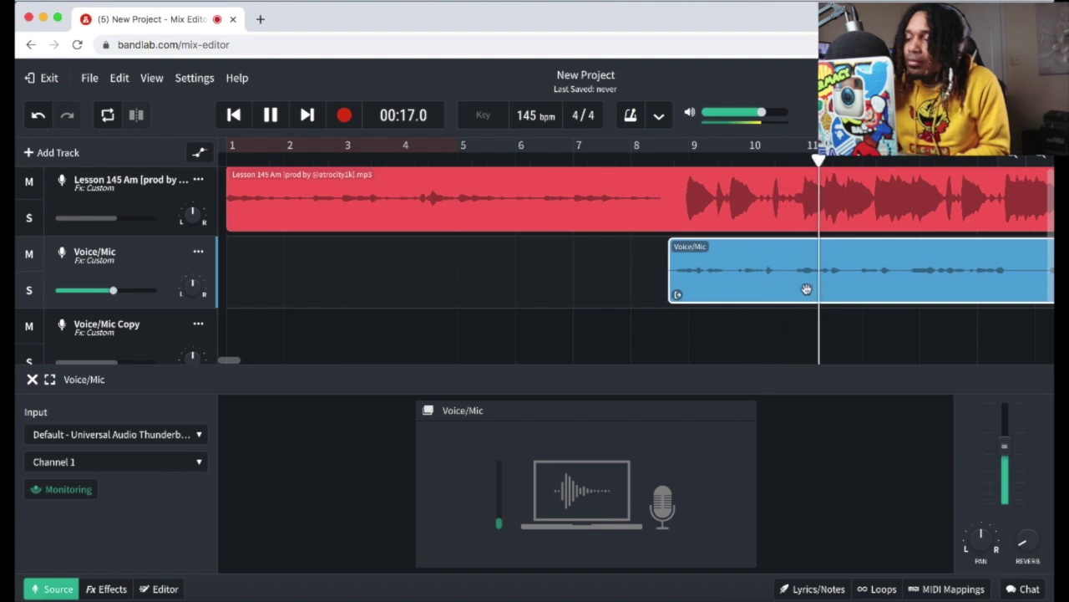
scroll(807, 309, "right", 4)
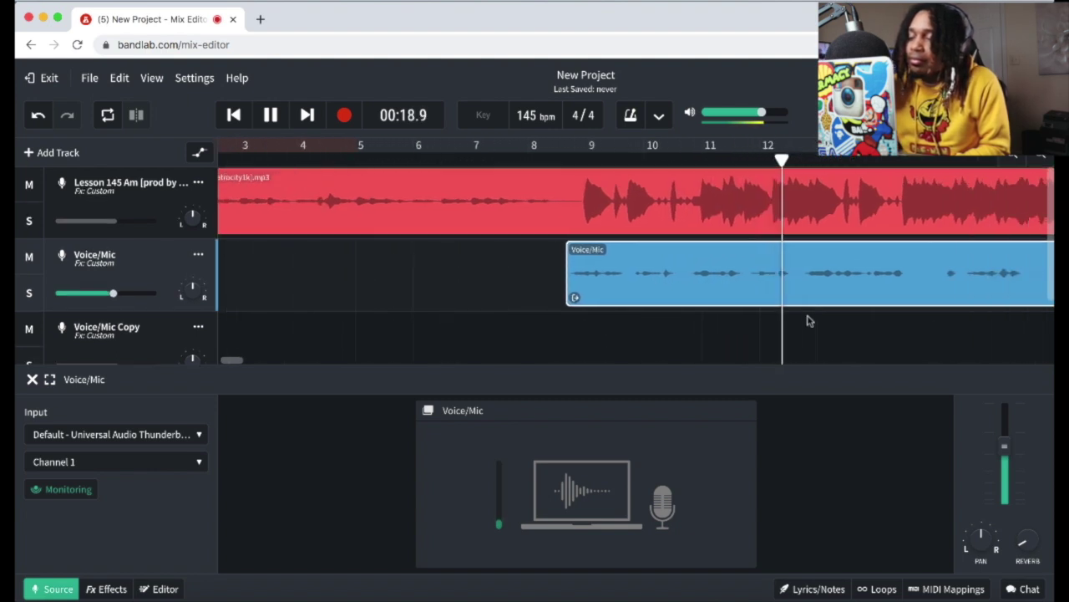
scroll(807, 320, "right", 5)
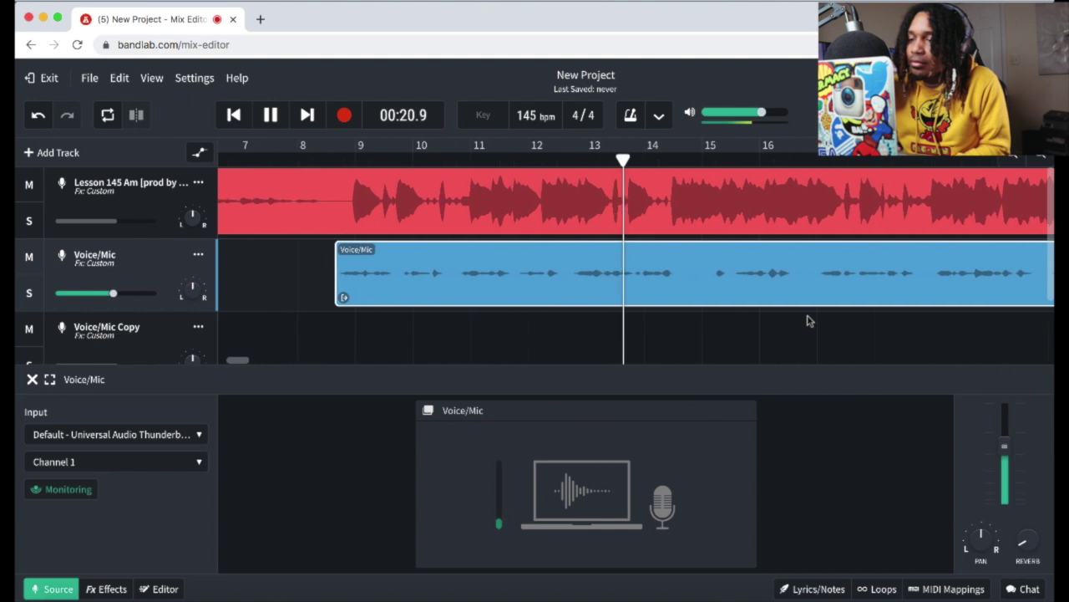
Lower the beat track's volume to slightly above -8.7 dB while listening to the mix, and reselect the Voice/Mic track.
left_click(112, 224)
left_click_drag(111, 223, 99, 227)
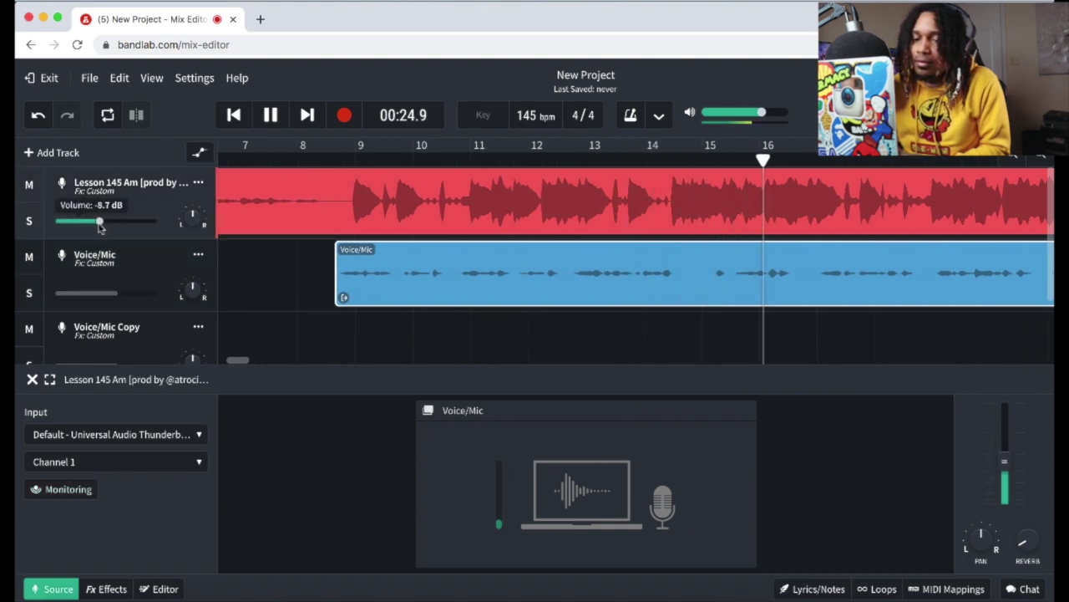
left_click(170, 265)
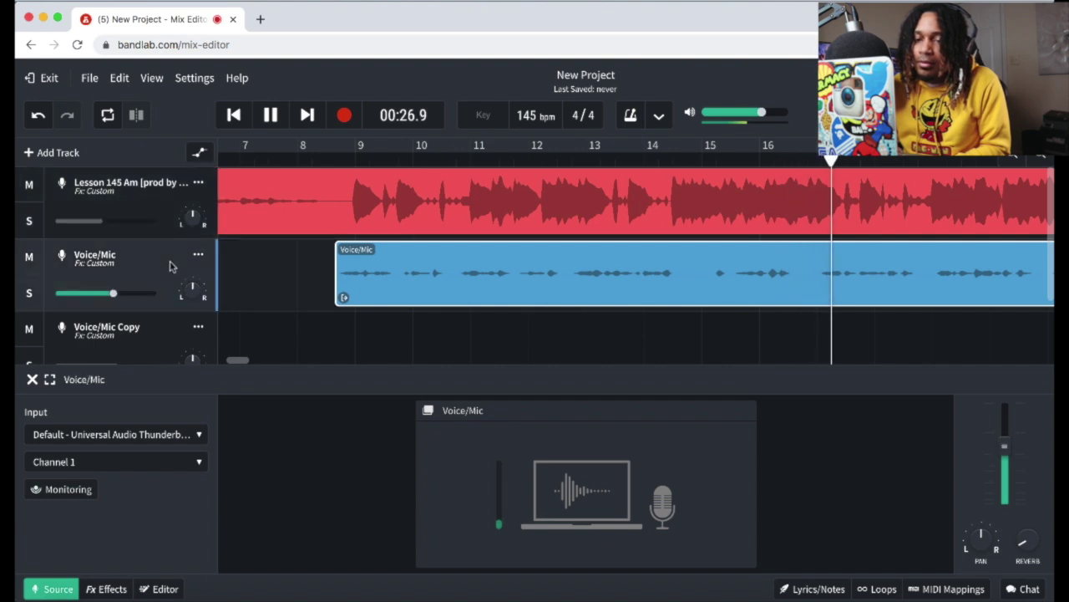
left_click_drag(101, 224, 107, 224)
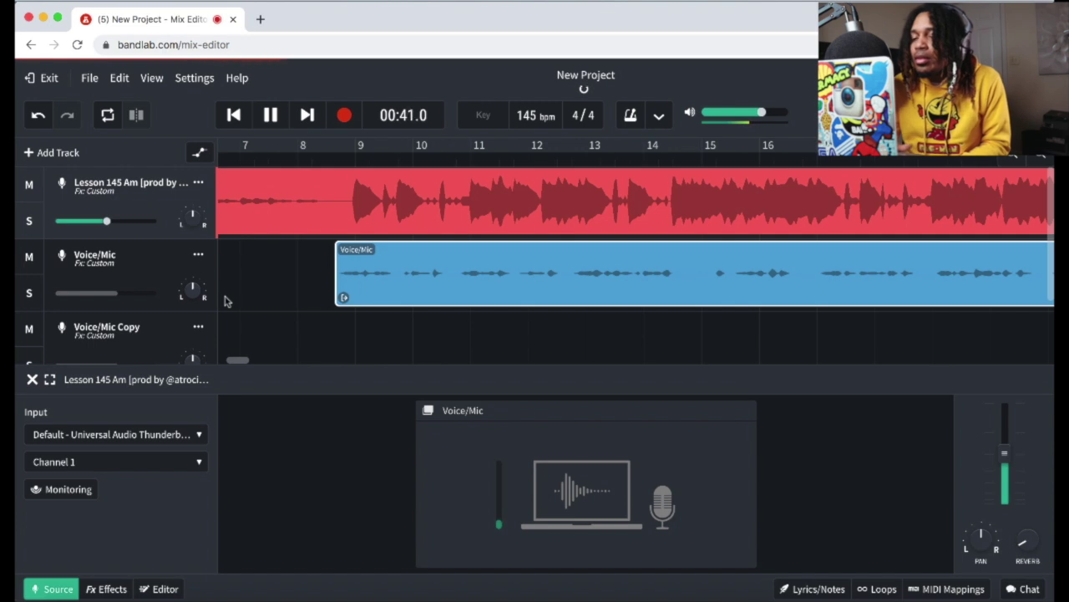
left_click(162, 269)
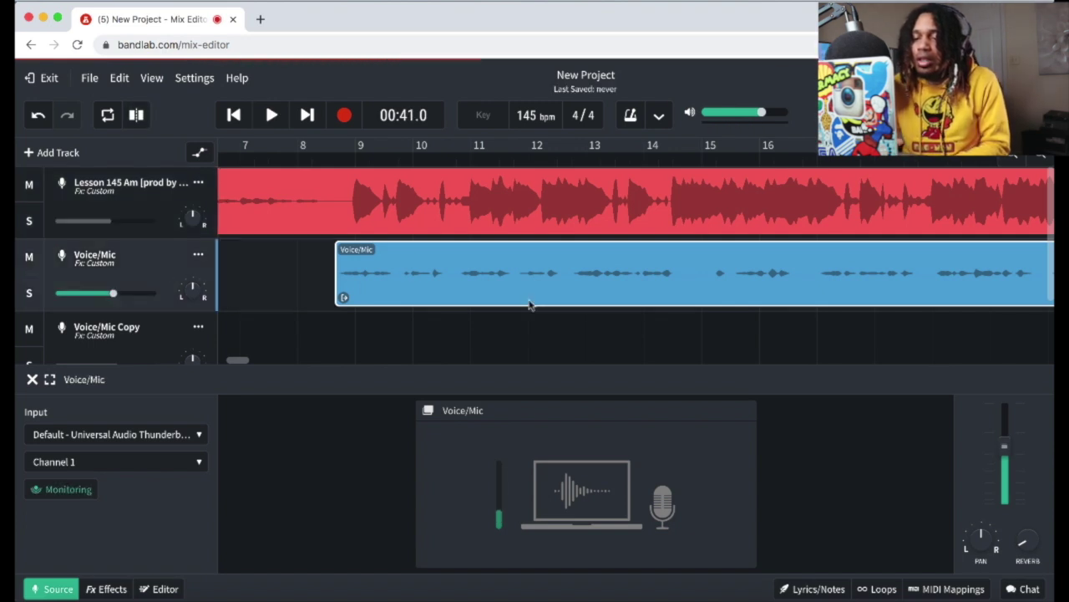
Try pasting a copy of the vocal clip onto the Voice/Mic Copy track, and undo the paste.
scroll(578, 325, "down", 2)
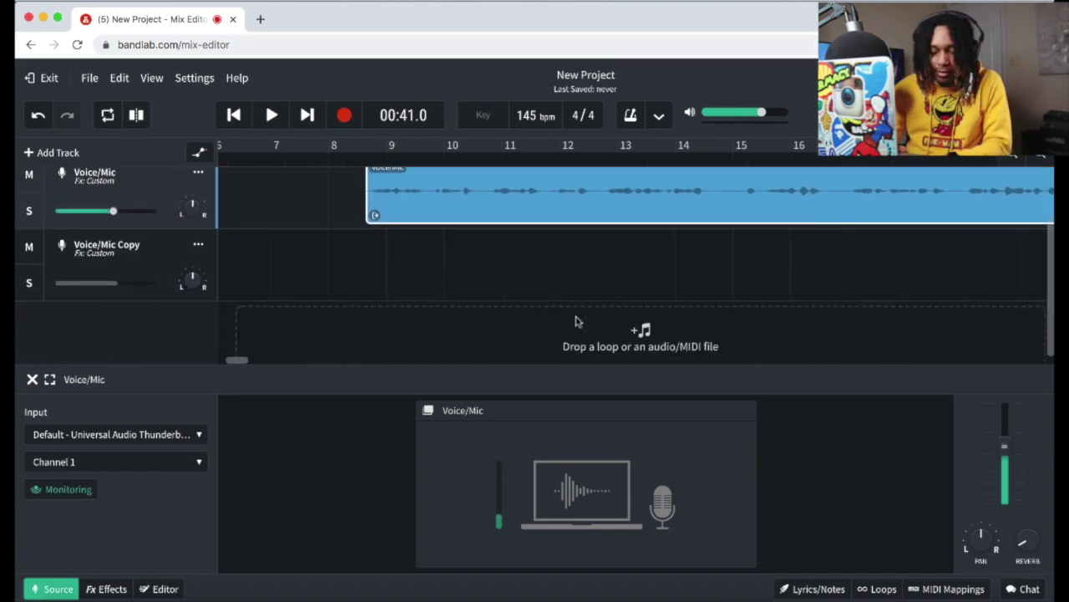
key("super+v")
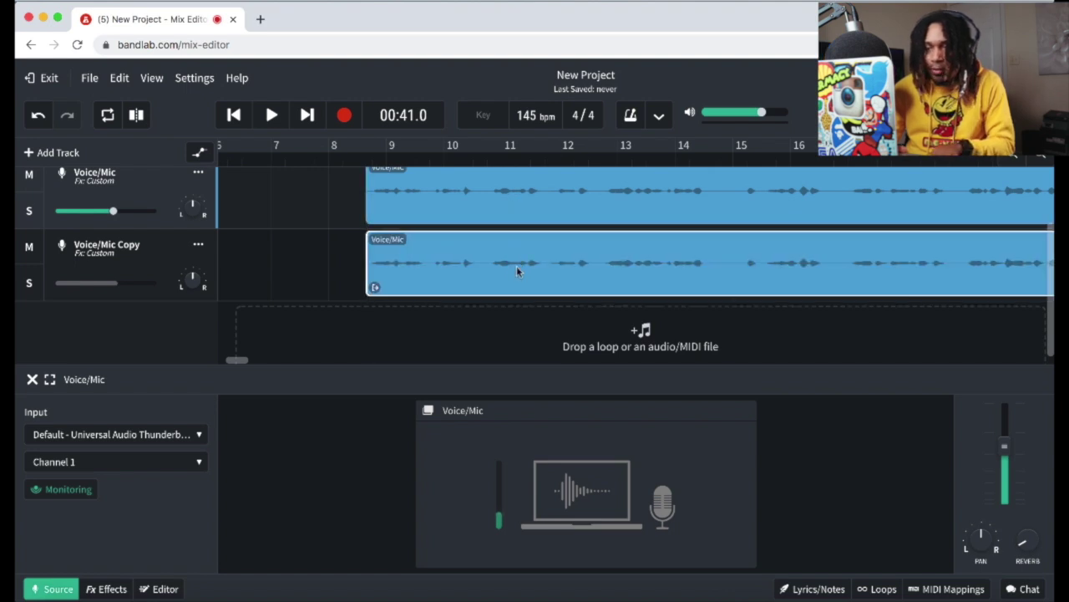
key("super+z")
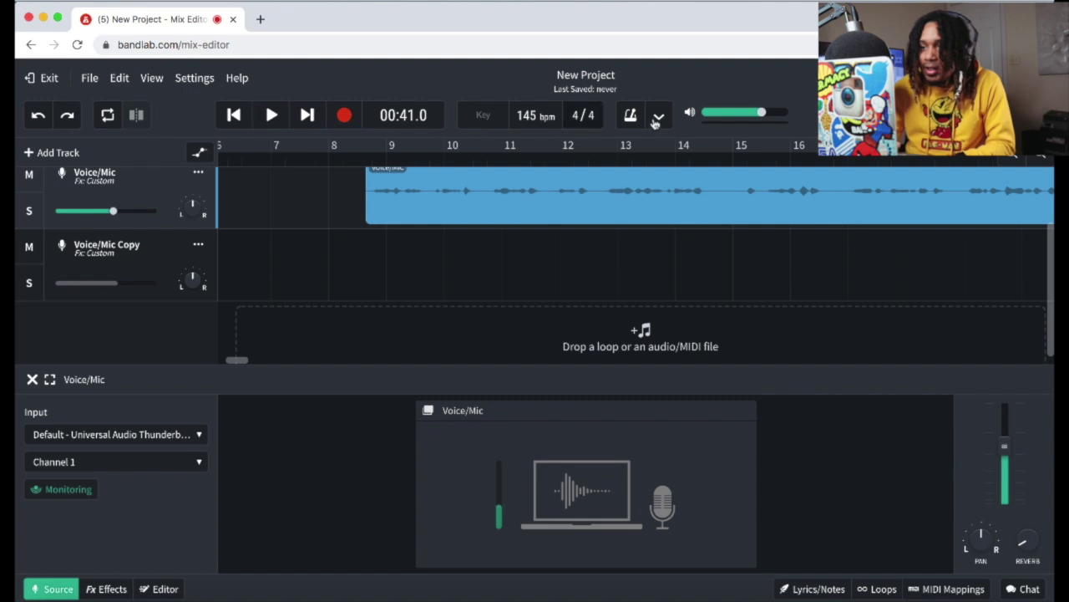
Turn on Snap to Grid for the timeline.
left_click(152, 79)
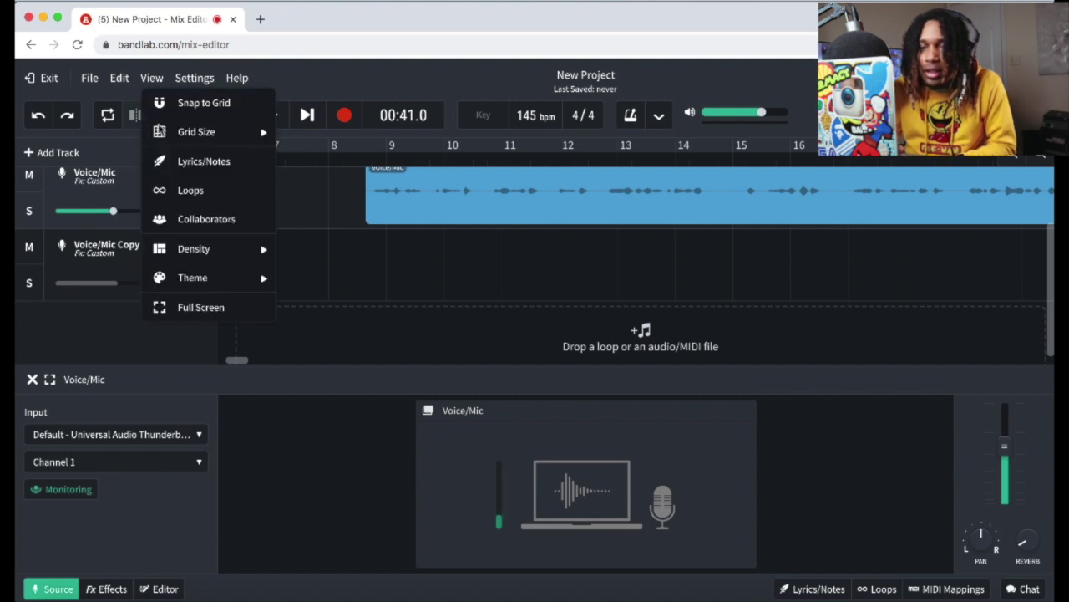
mouse_move(173, 133)
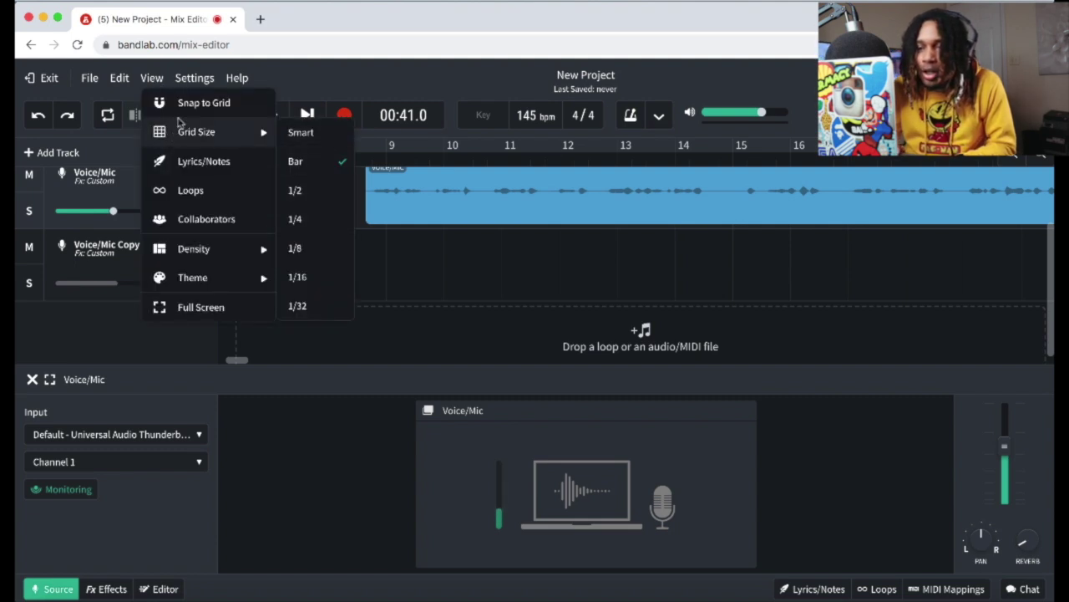
left_click(179, 104)
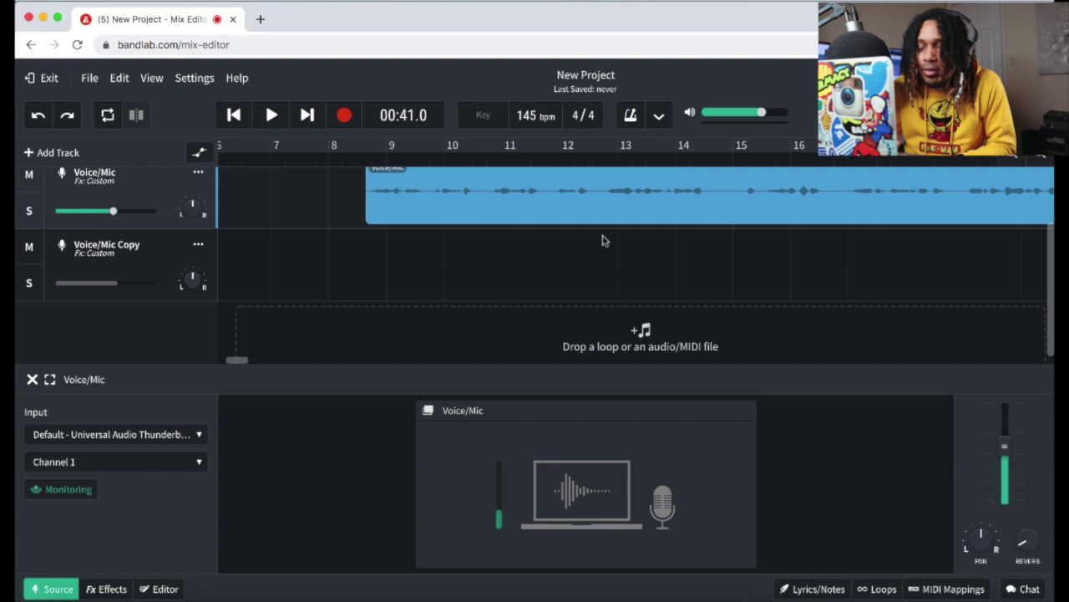
Try placing a duplicate of the vocal clip on the Voice/Mic Copy track starting at bar 8, and delete it.
left_click(472, 222)
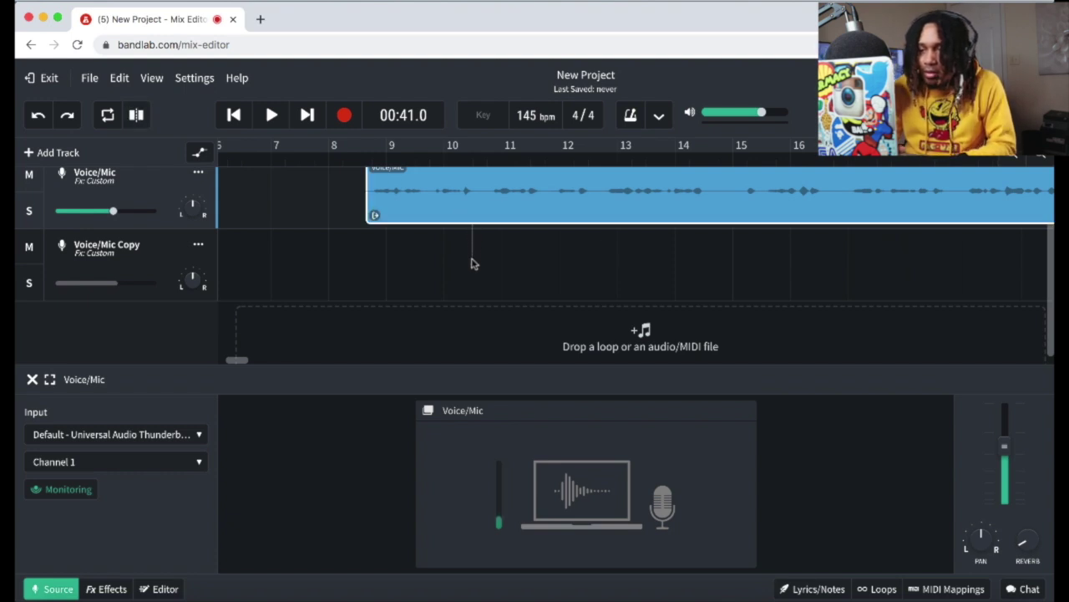
left_click_drag(481, 199, 457, 254)
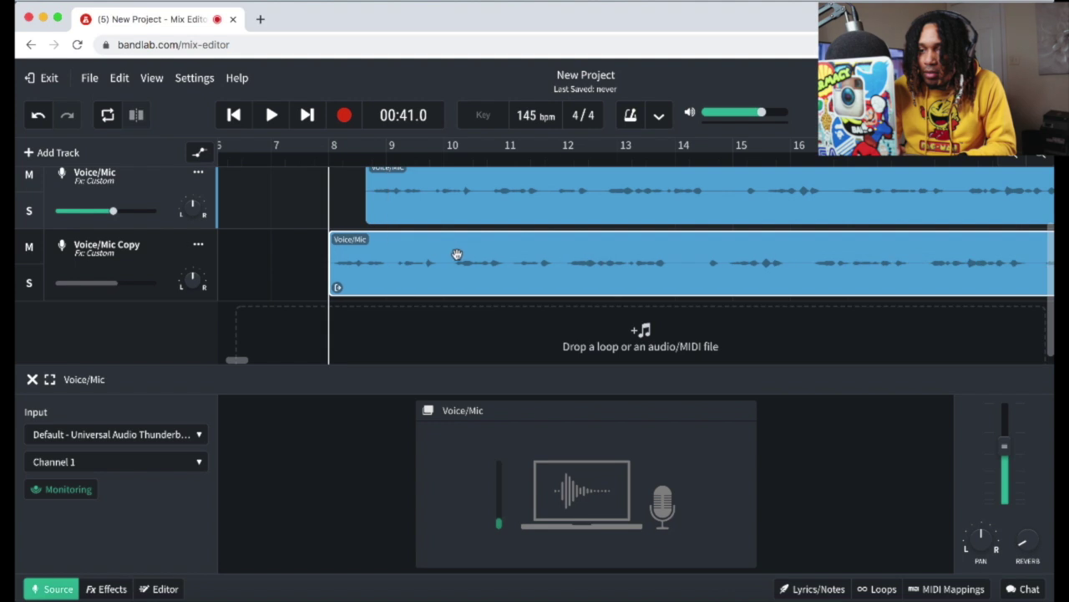
key("Delete")
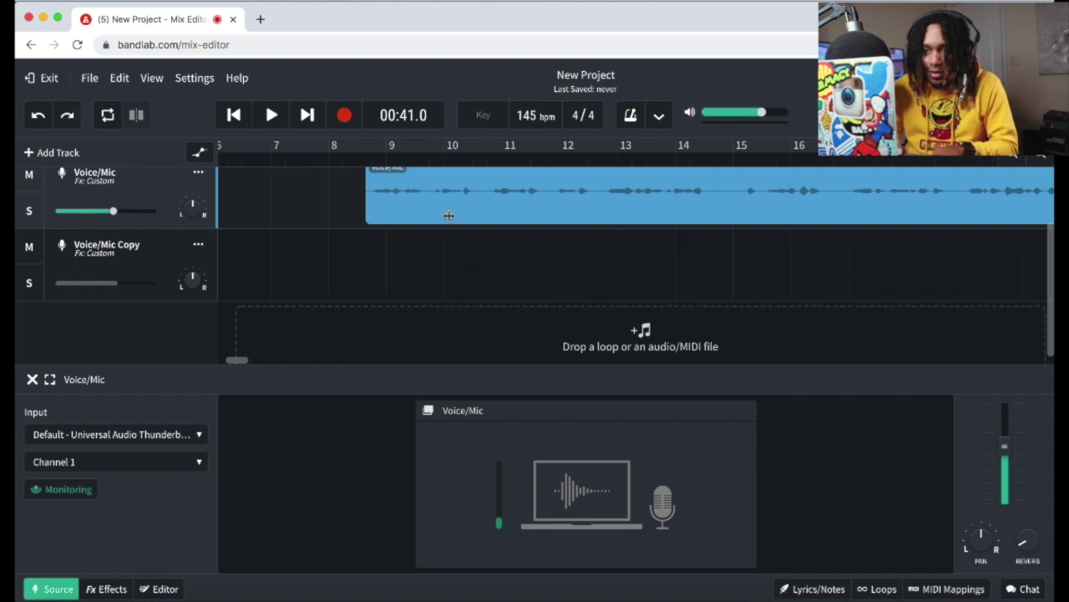
Extend the start of the Voice/Mic clip back to bar 8.
left_click_drag(368, 218, 341, 217)
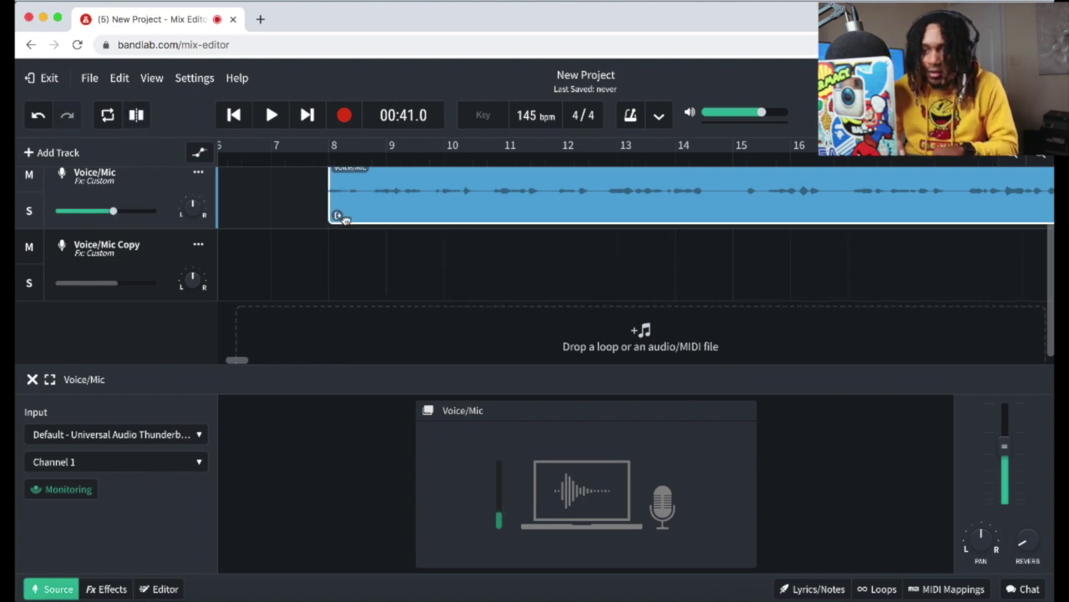
Duplicate the Voice/Mic clip onto the Voice/Mic Copy track at bar 8 and trim the duplicate's start to bar 13.
left_click_drag(479, 234, 479, 253)
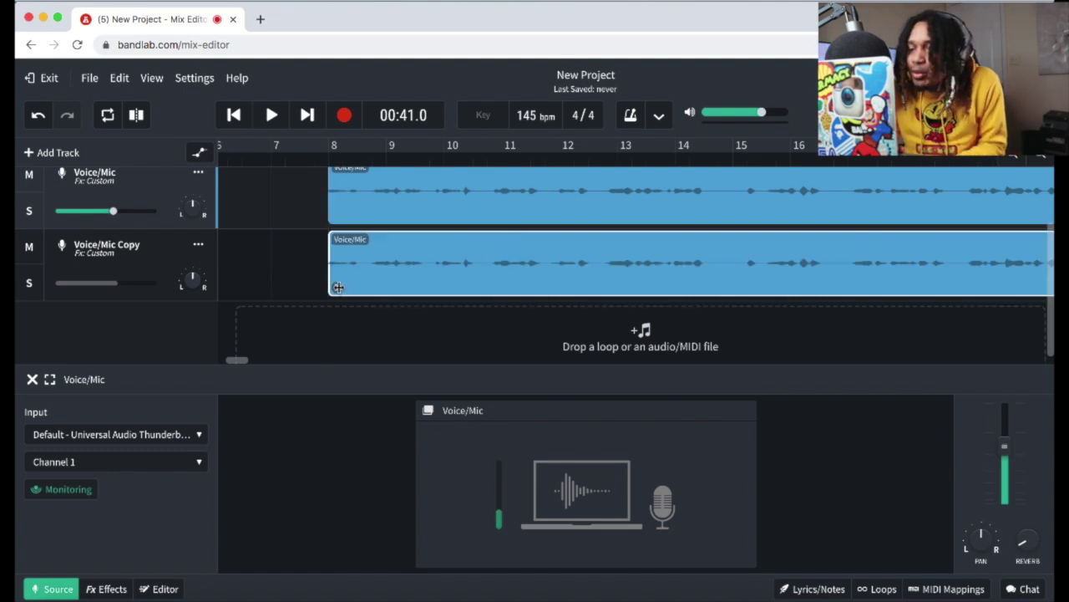
left_click_drag(337, 287, 609, 274)
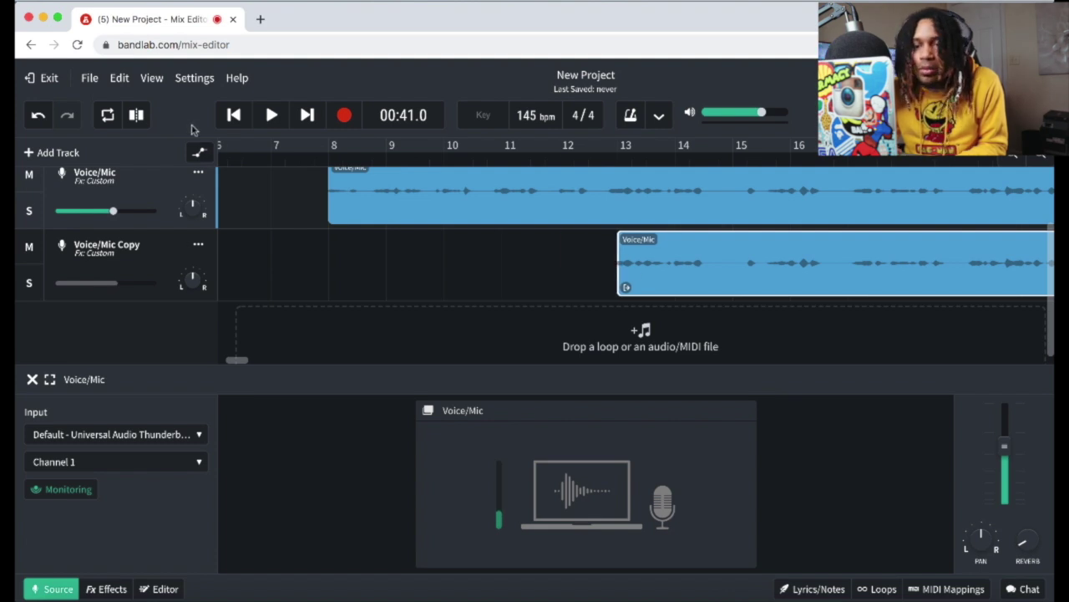
Set the timeline grid size to 1/4 and extend the Voice/Mic Copy clip's start one beat earlier, to 12.4.
left_click(150, 80)
mouse_move(209, 132)
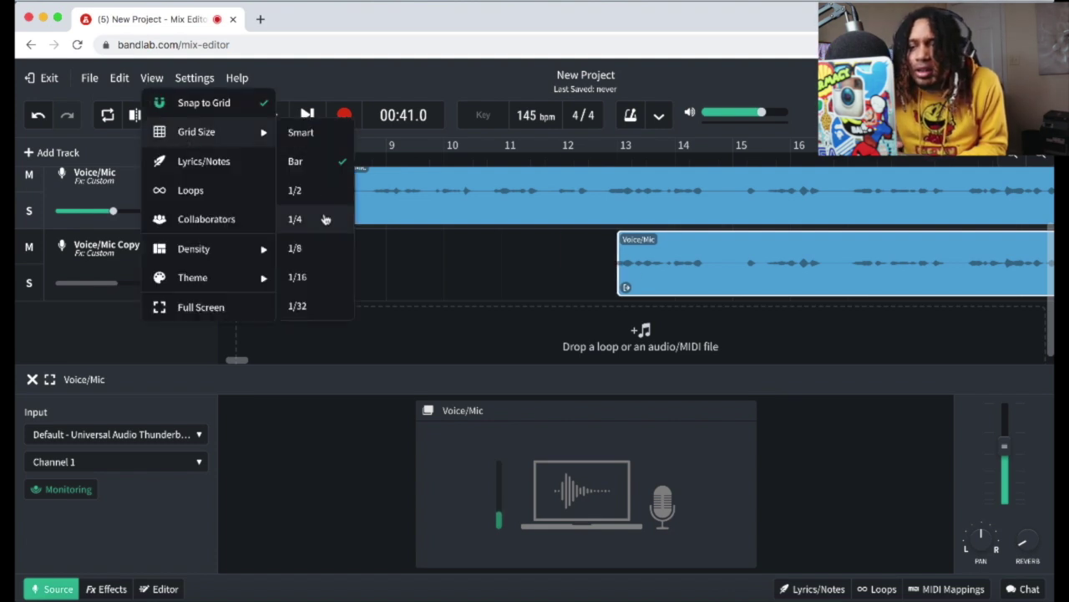
left_click_drag(625, 289, 604, 290)
left_click(604, 290)
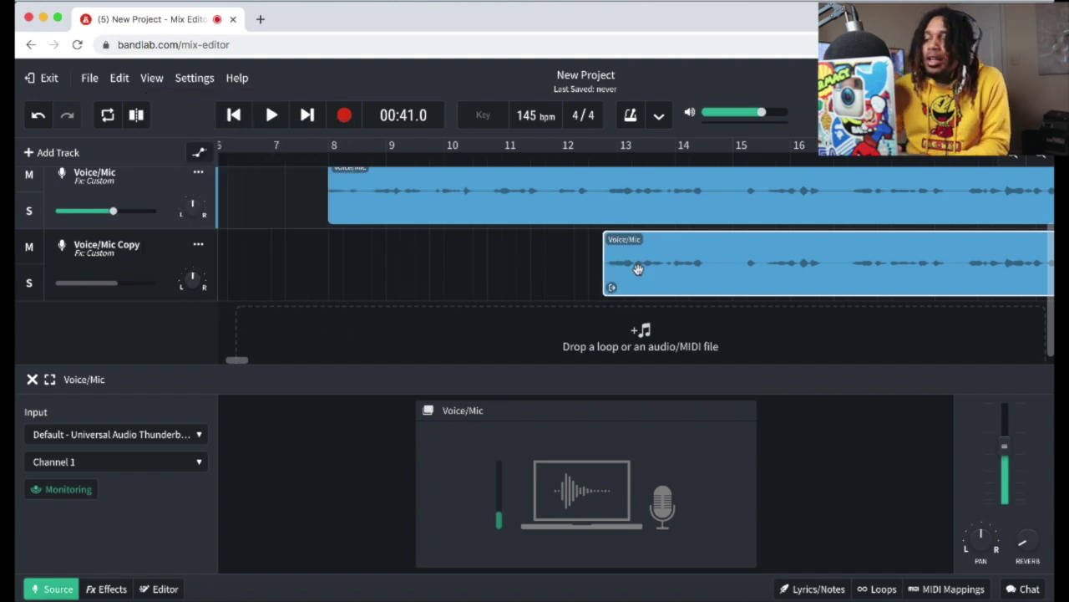
Set the pitch shift of the clip on the Voice/Mic Copy track to -9 while auditioning it.
scroll(637, 267, "right", 3)
left_click(157, 255)
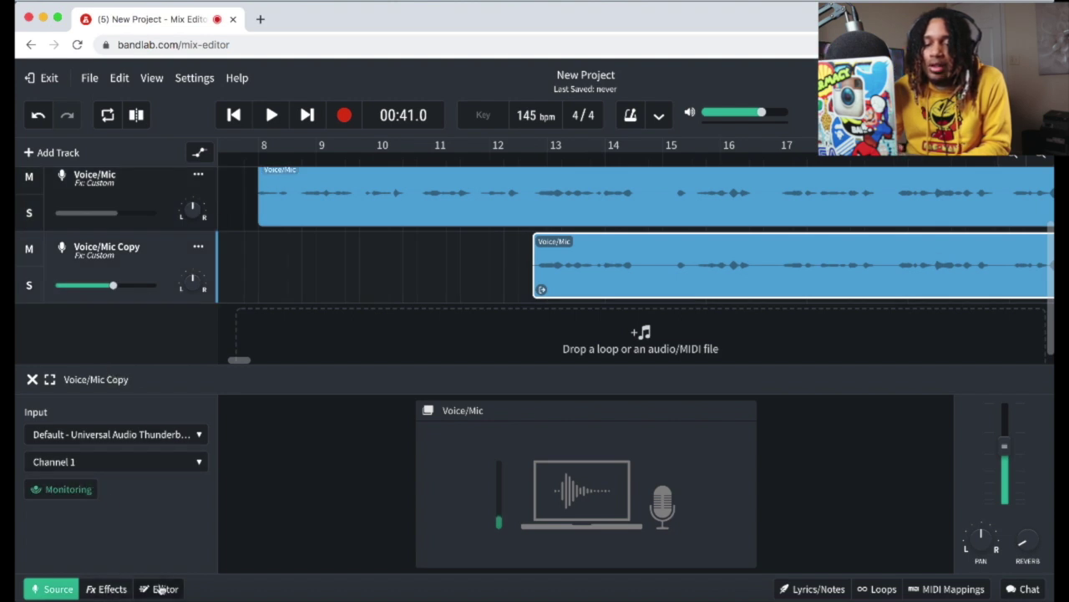
left_click(112, 589)
left_click(158, 589)
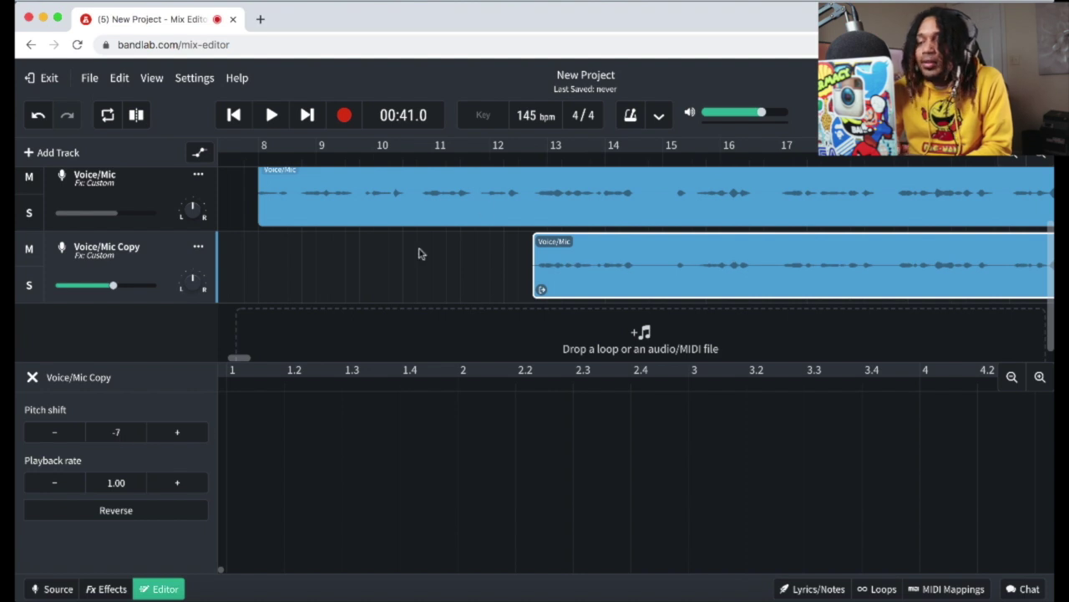
key("space")
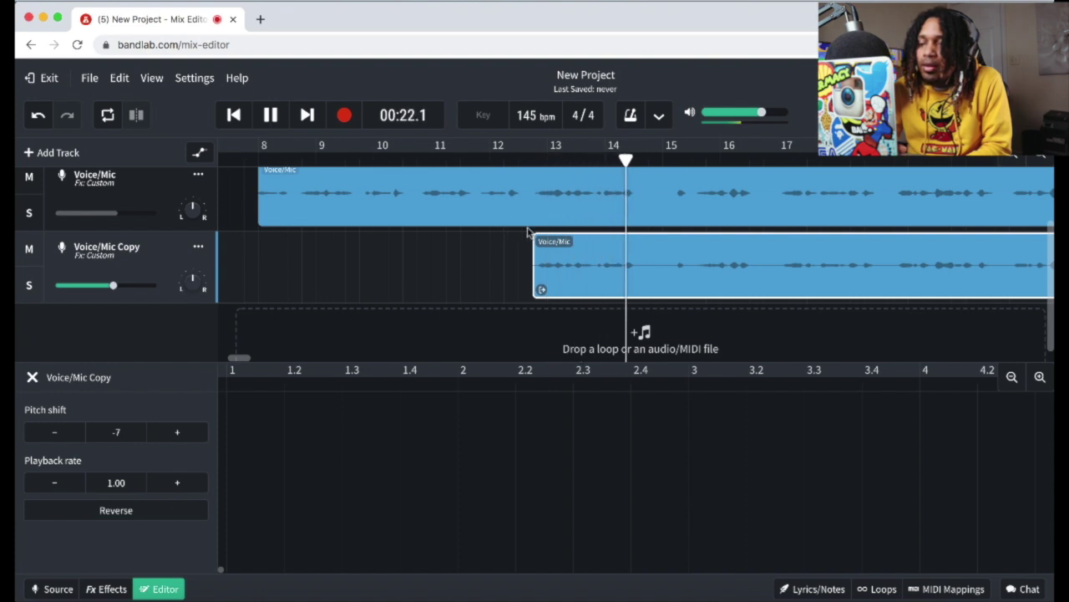
key("space")
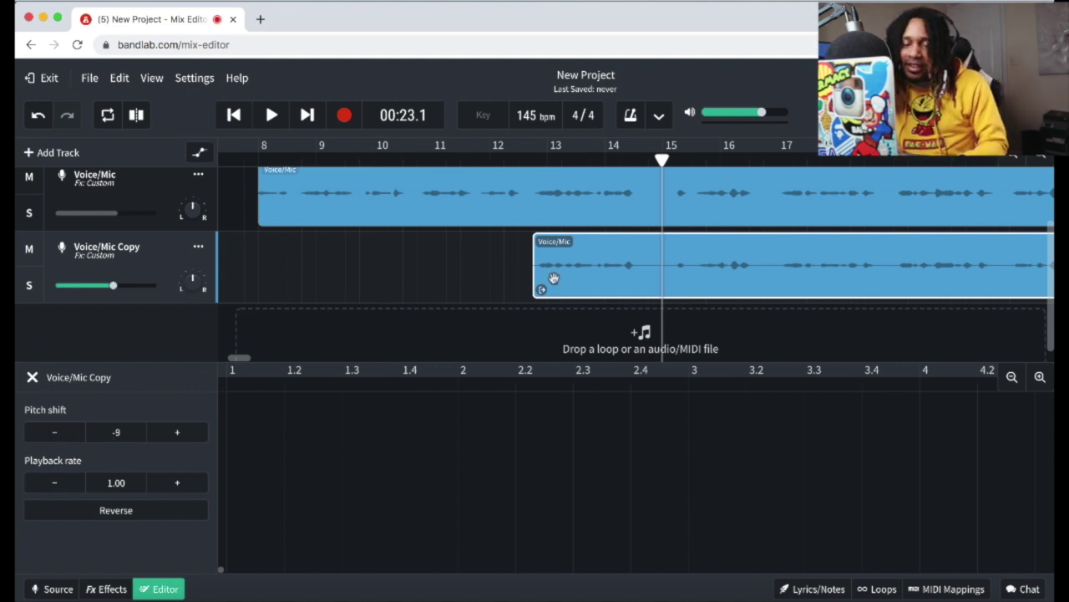
Adjust the starts of the Voice/Mic Copy and Voice/Mic clips so that both begin at beat 8.3.
scroll(553, 278, "up", 3)
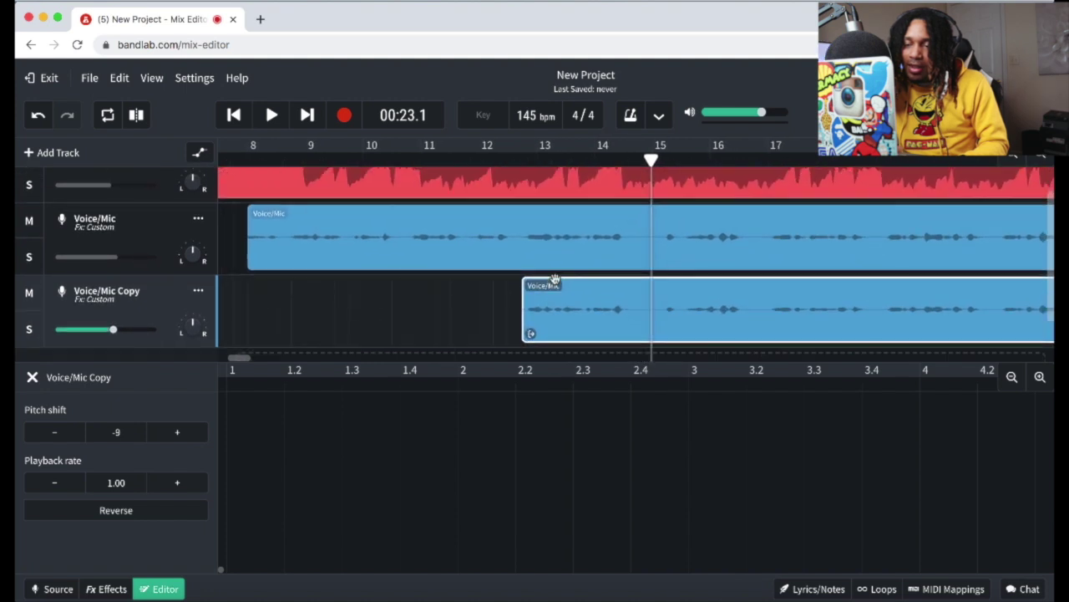
scroll(555, 279, "left", 3)
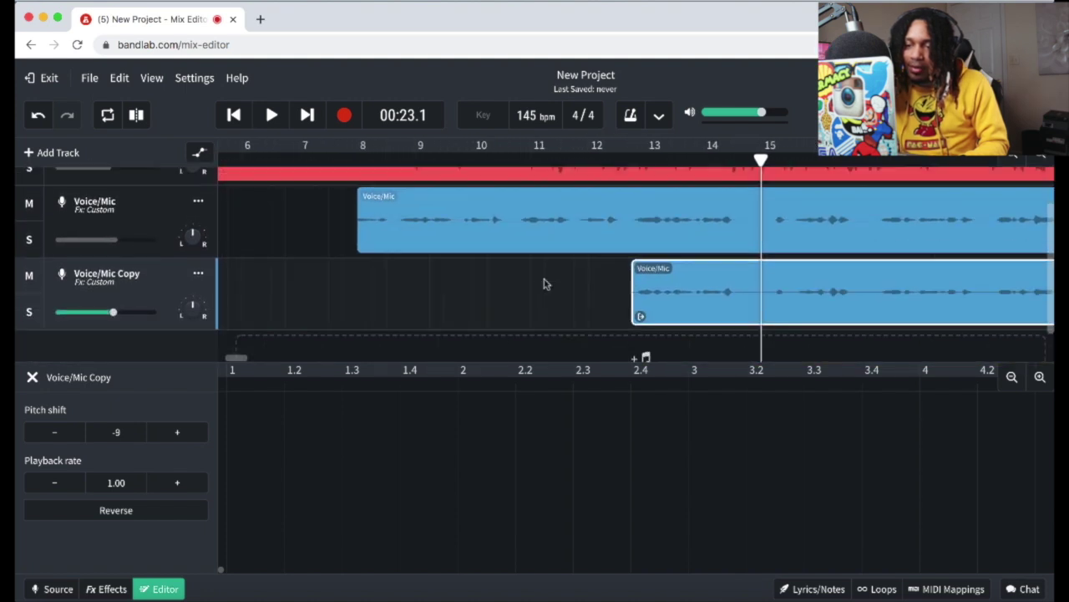
scroll(544, 284, "down", 2)
left_click_drag(642, 292, 400, 291)
left_click_drag(368, 224, 399, 221)
Play both vocal tracks from just before bar 8 and try a lower volume on the Voice/Mic Copy track.
left_click(347, 164)
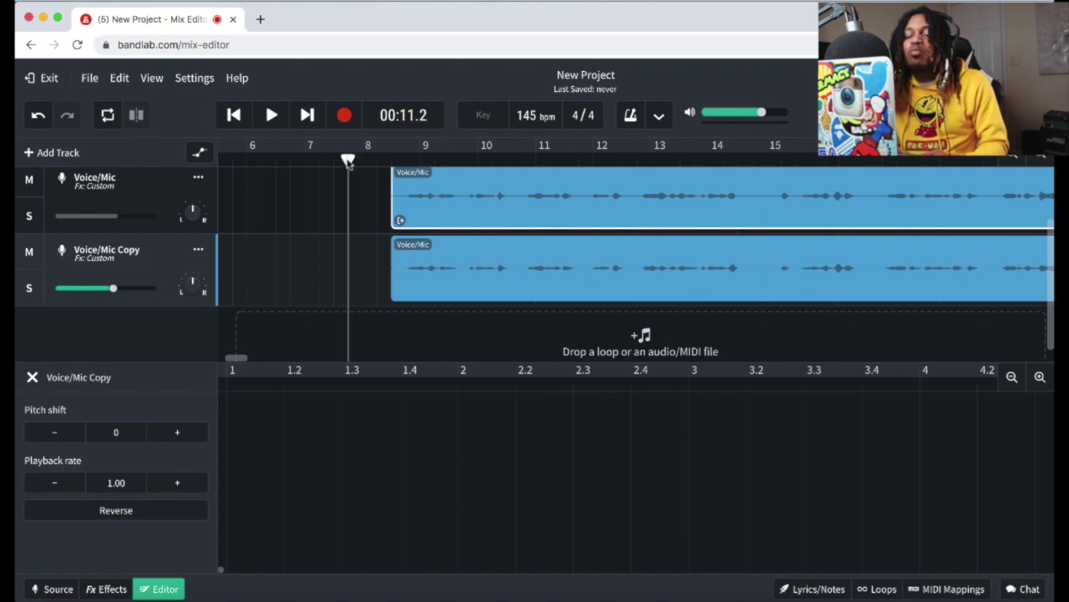
key("space")
scroll(436, 197, "up", 2)
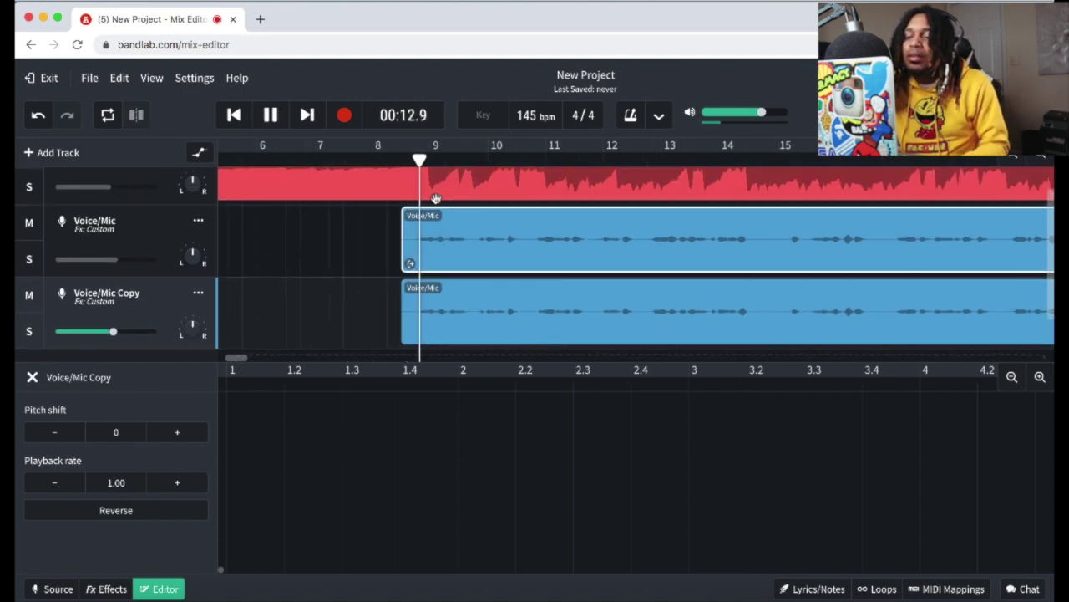
scroll(436, 197, "down", 2)
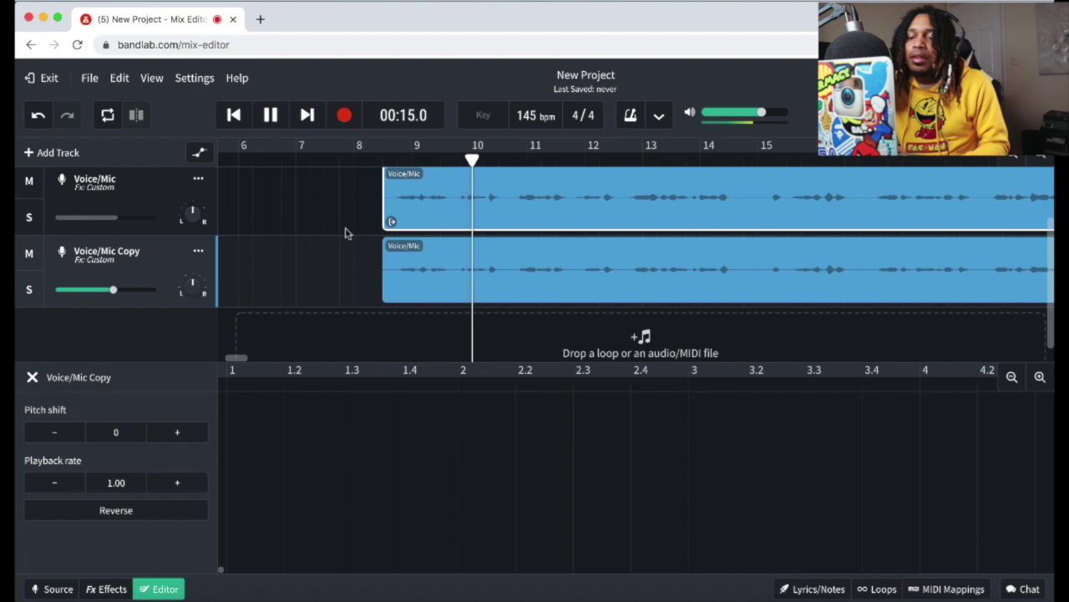
left_click_drag(113, 289, 102, 289)
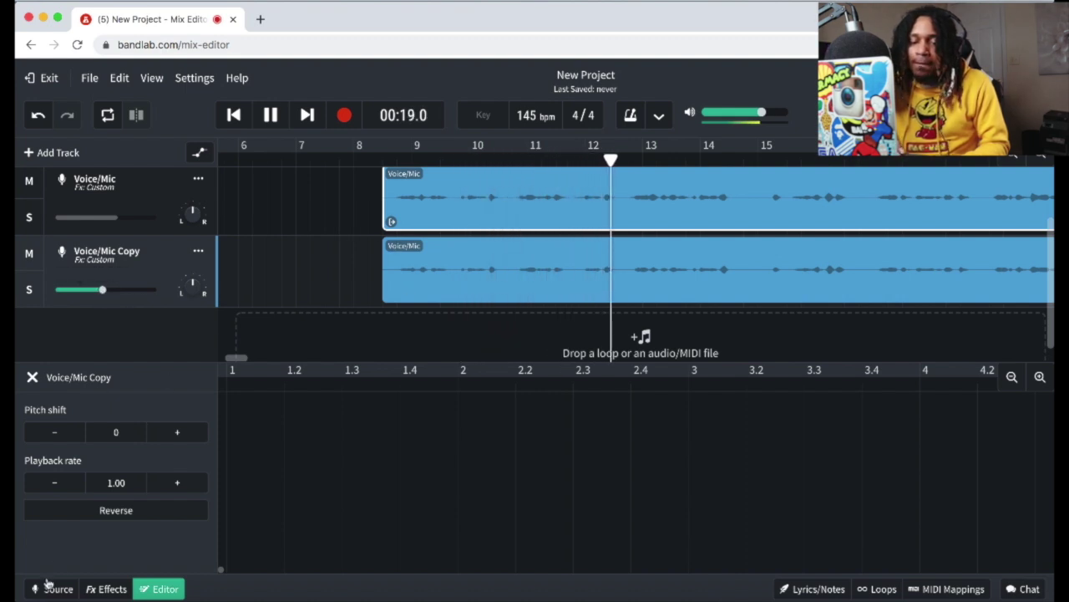
Try the Voice/Mic Copy effects with Filter Echo bypassed and compressor makeup gain at +8.8 dB, and switch Filter Echo back on.
left_click(102, 588)
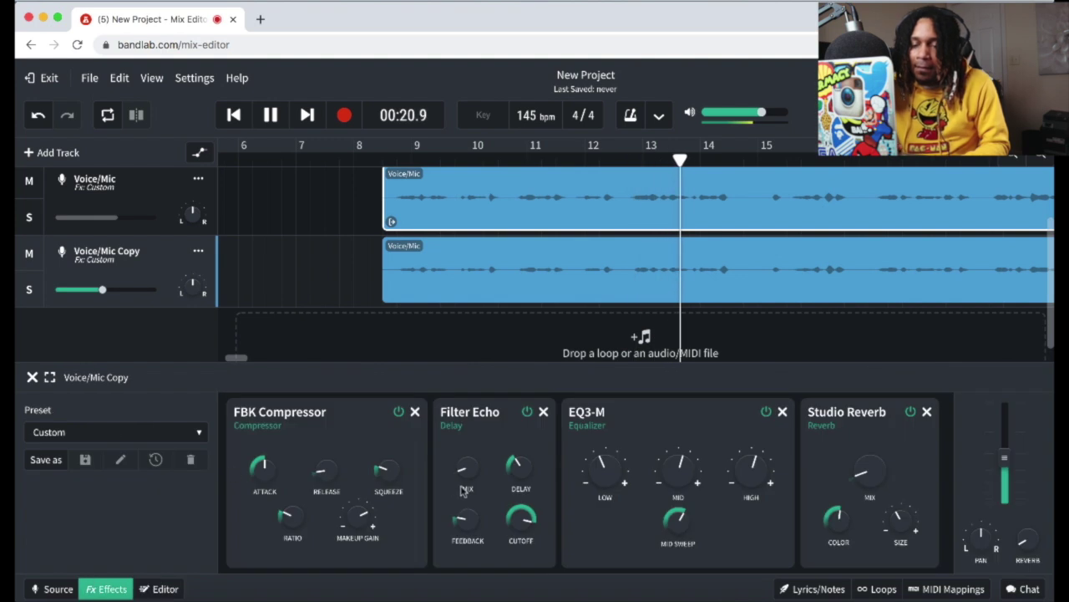
left_click(527, 413)
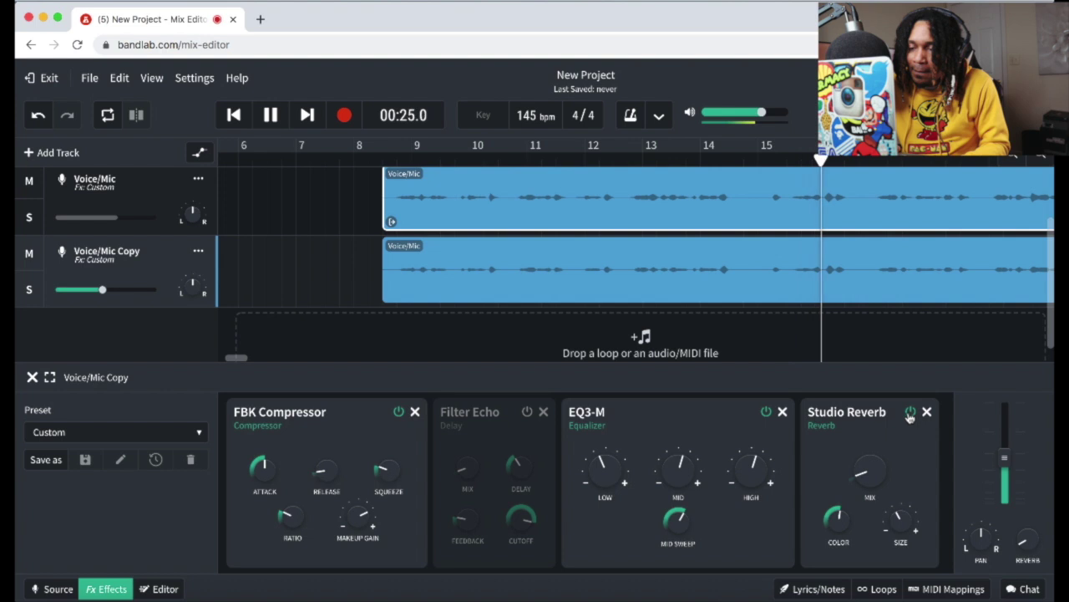
mouse_move(359, 504)
left_click_drag(359, 504, 364, 513)
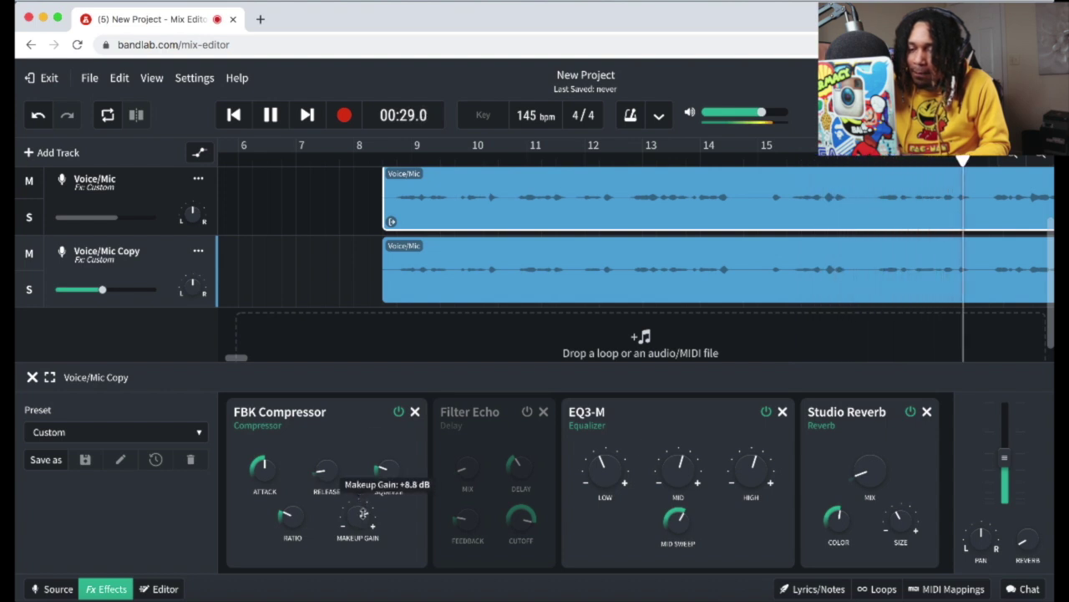
left_click(527, 411)
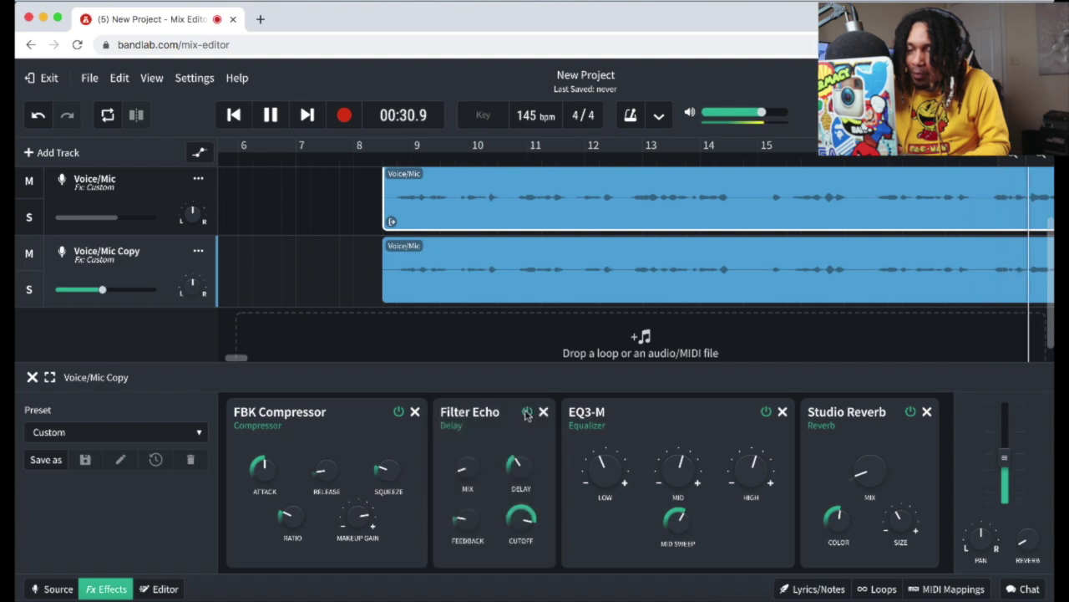
Lower the FBK Compressor's makeup gain on the Voice/Mic Copy track, set the track volume to -3.1 dB, and stop playback.
mouse_move(505, 486)
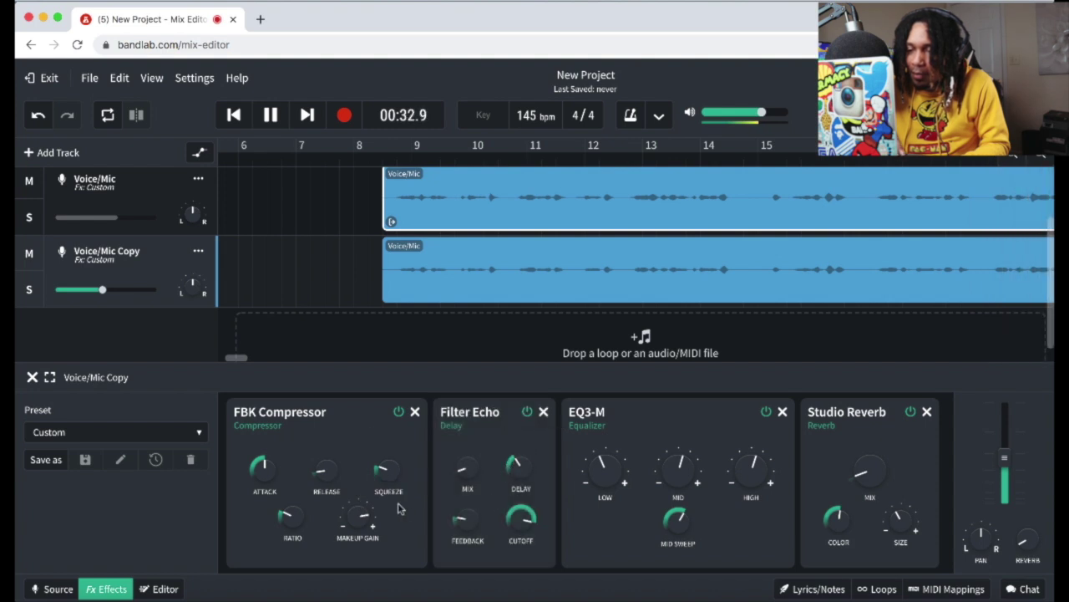
mouse_move(369, 519)
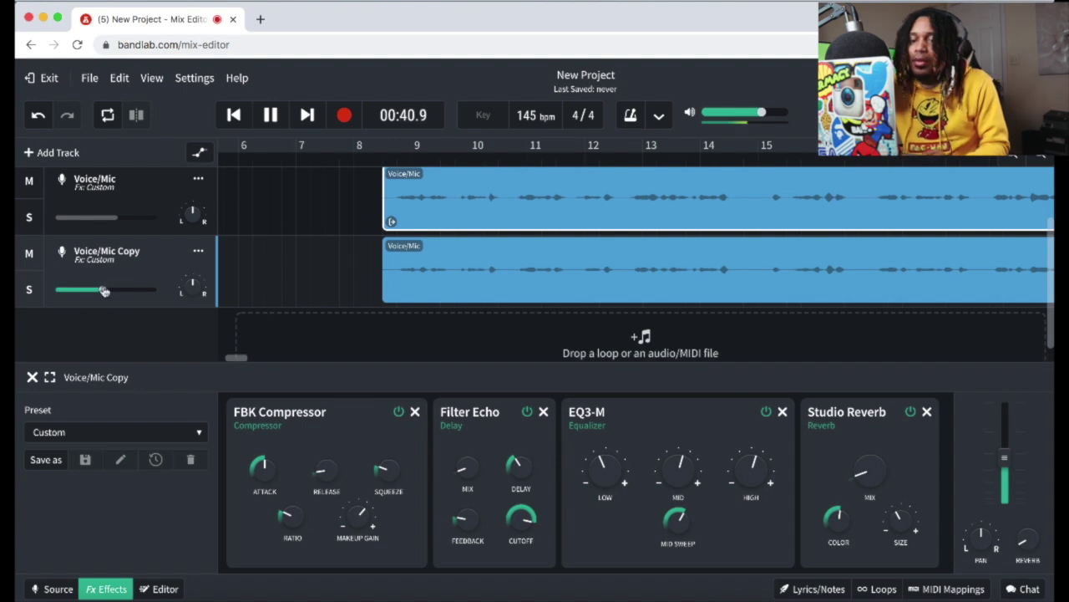
mouse_move(103, 290)
key("space")
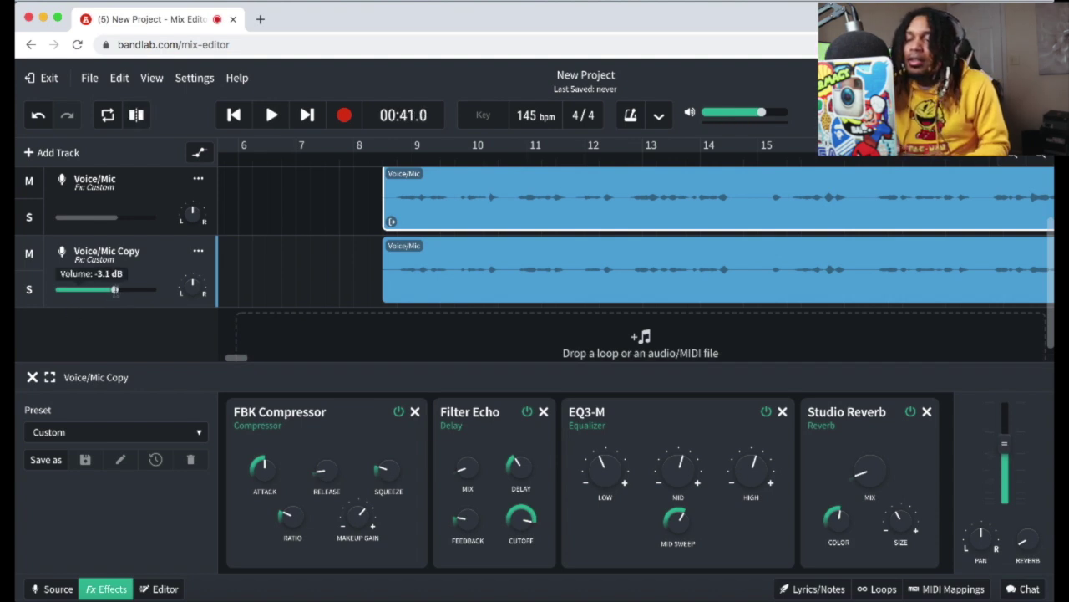
Slice the vocal clip on the Voice/Mic track at bar 17 and again at beat 18.4.
left_click(120, 84)
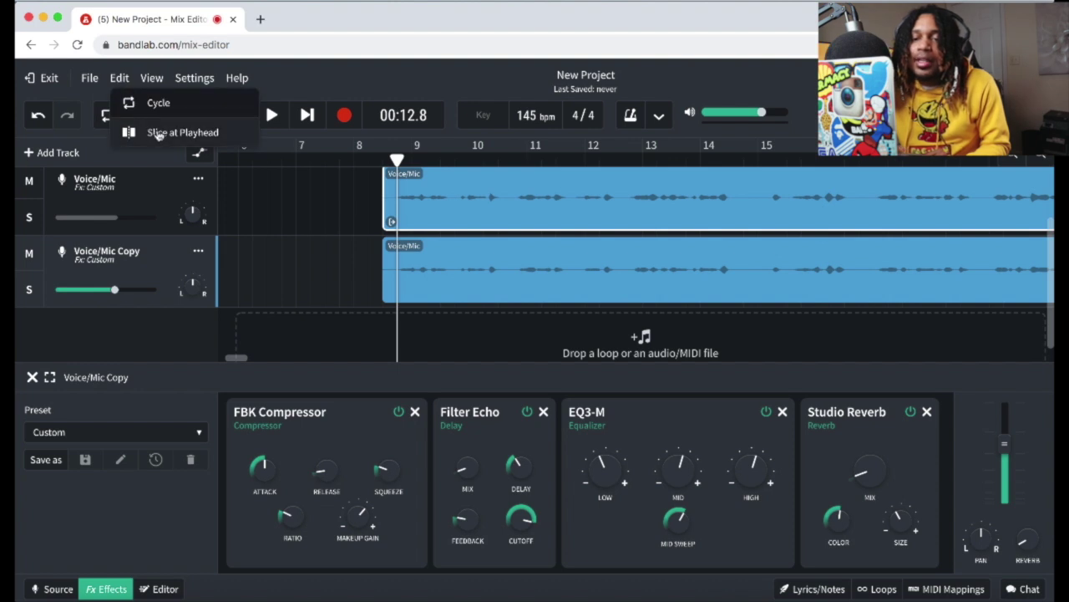
left_click(636, 248)
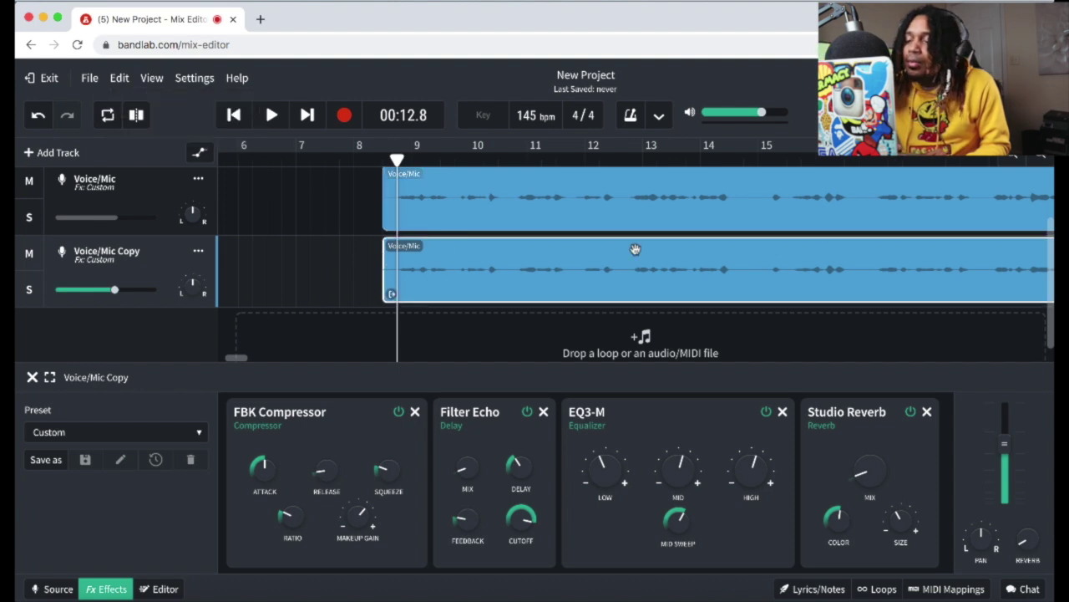
scroll(636, 248, "right", 3)
scroll(635, 248, "right", 3)
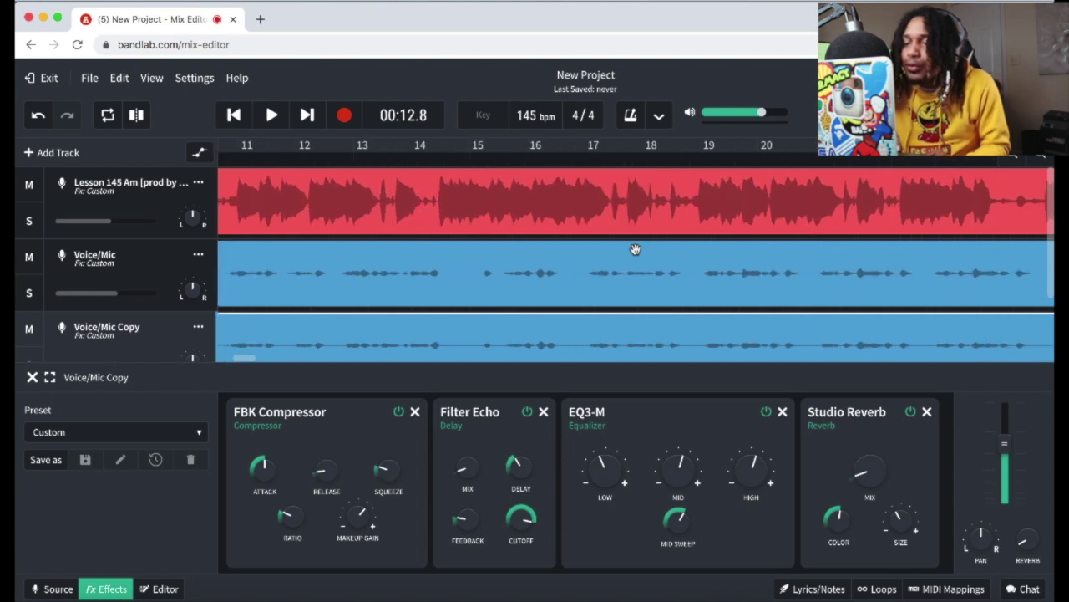
left_click(453, 210)
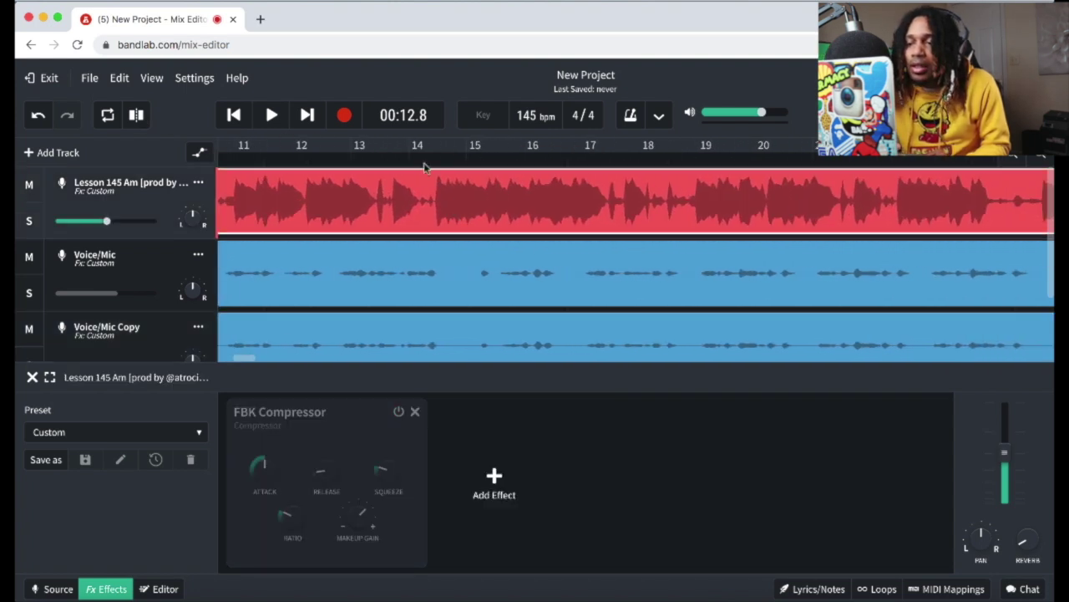
left_click(140, 271)
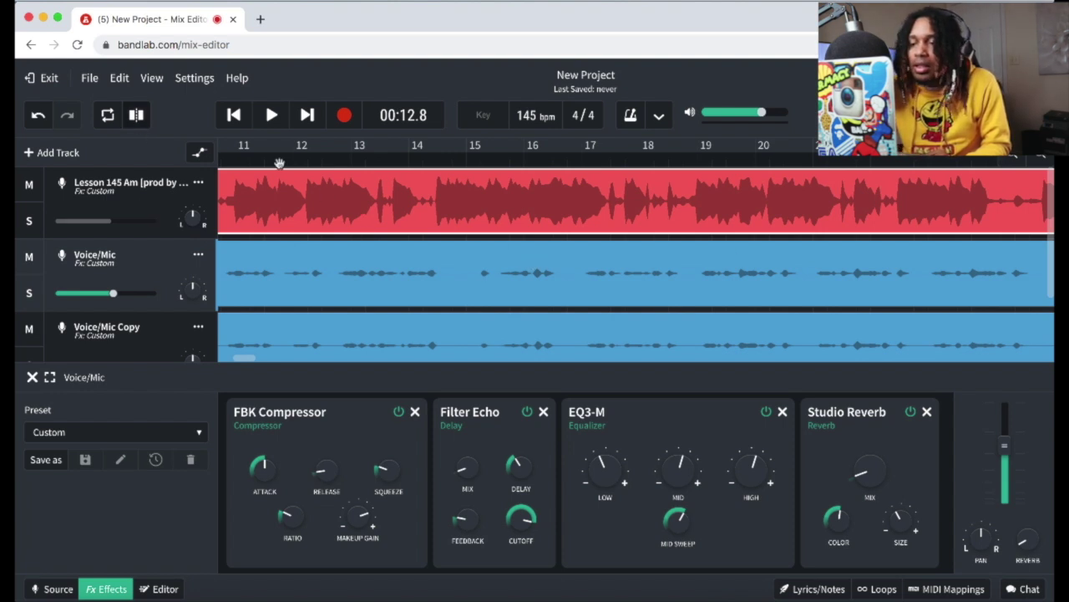
left_click(595, 292)
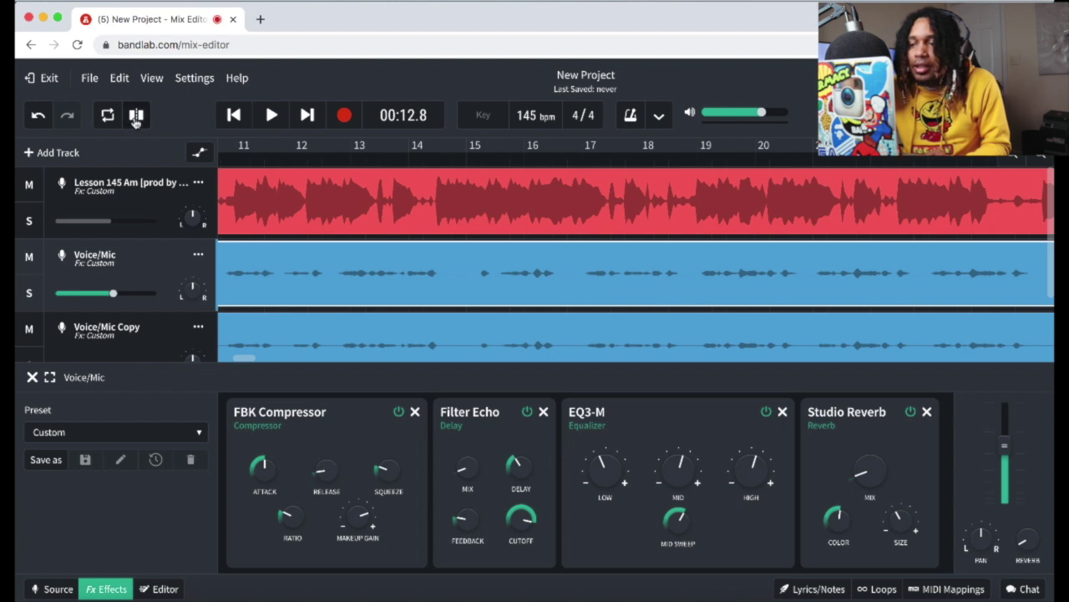
left_click(583, 159)
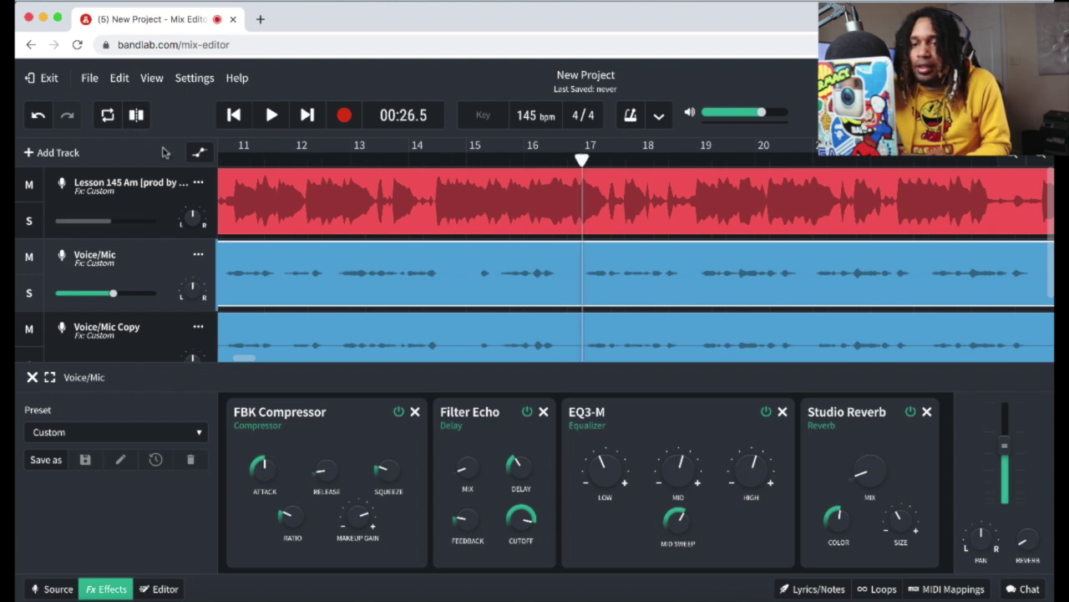
left_click(138, 116)
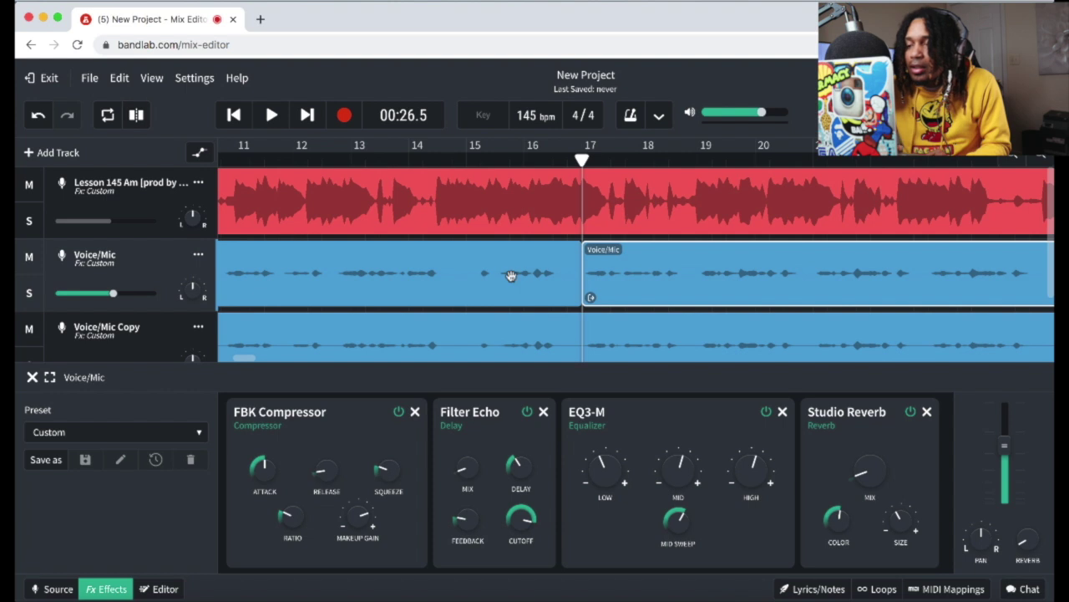
left_click(684, 160)
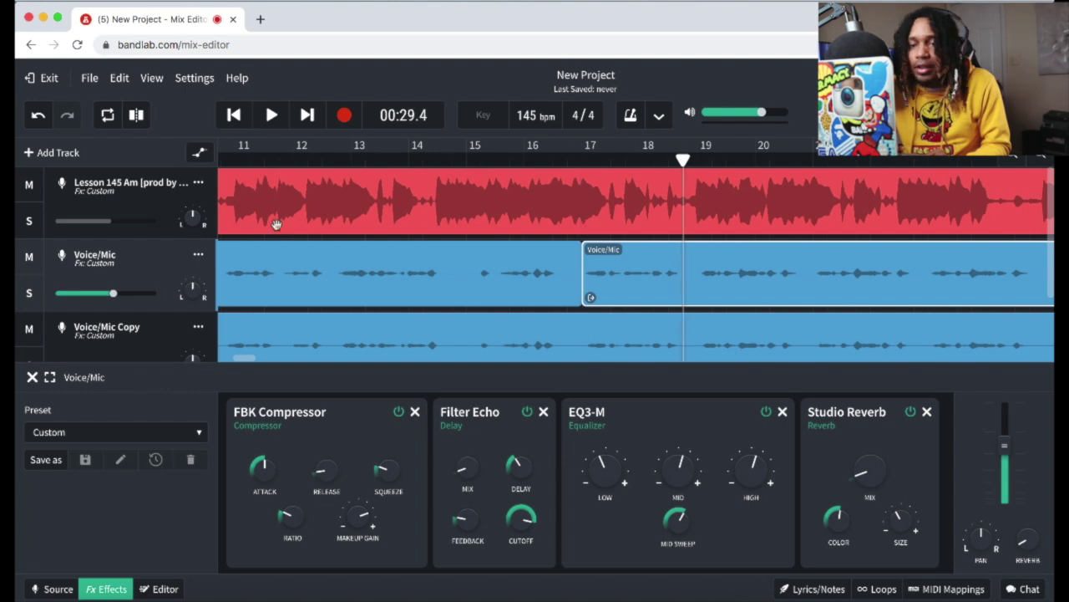
left_click(138, 116)
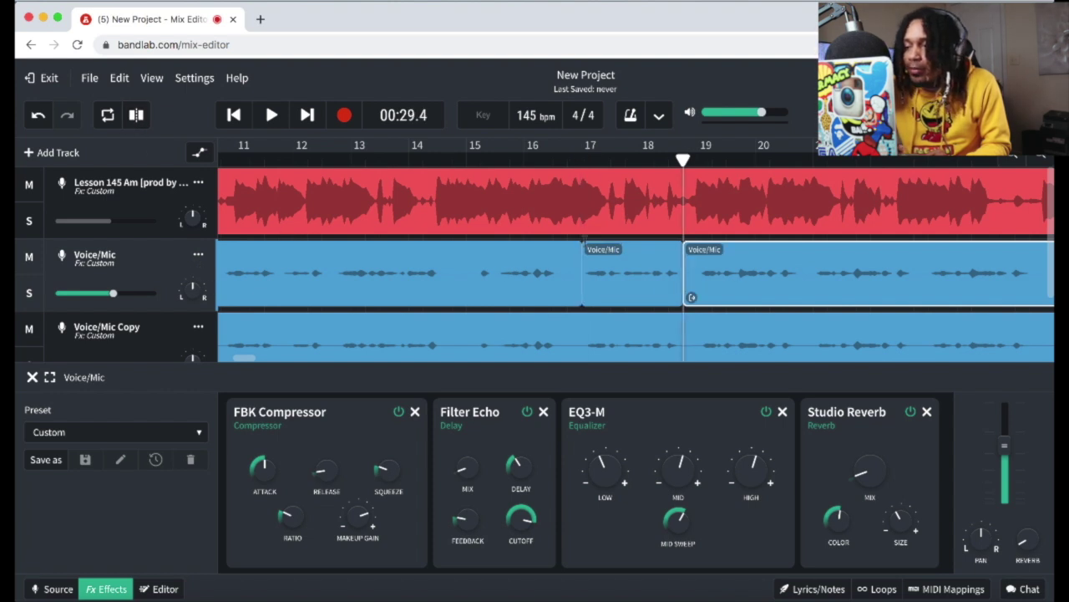
Trim the start of the Voice/Mic clip after the second slice to bar 19, leaving a gap from beat 18.4.
mouse_move(663, 283)
left_mouse_down()
mouse_move(640, 284)
mouse_move(670, 287)
left_mouse_up()
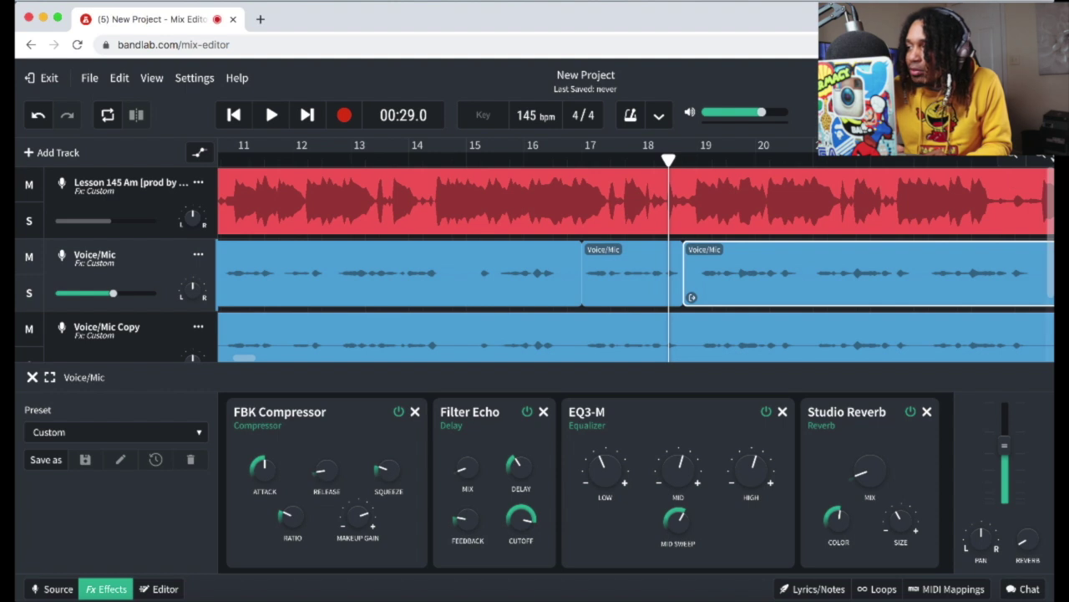
left_click(1045, 158)
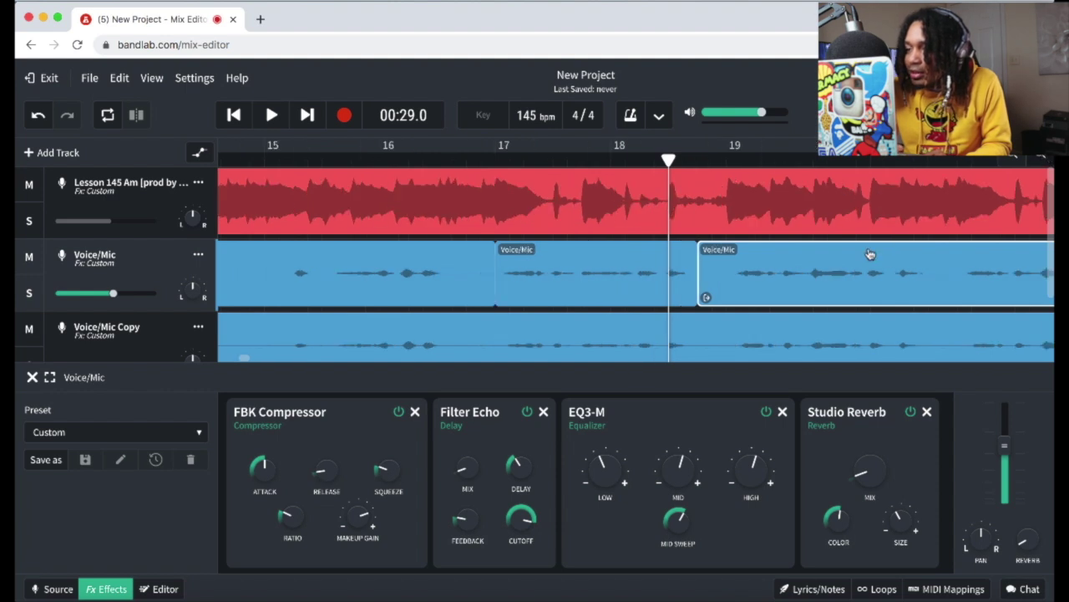
scroll(870, 254, "up", 3)
scroll(864, 245, "right", 2)
left_click_drag(733, 298, 774, 300)
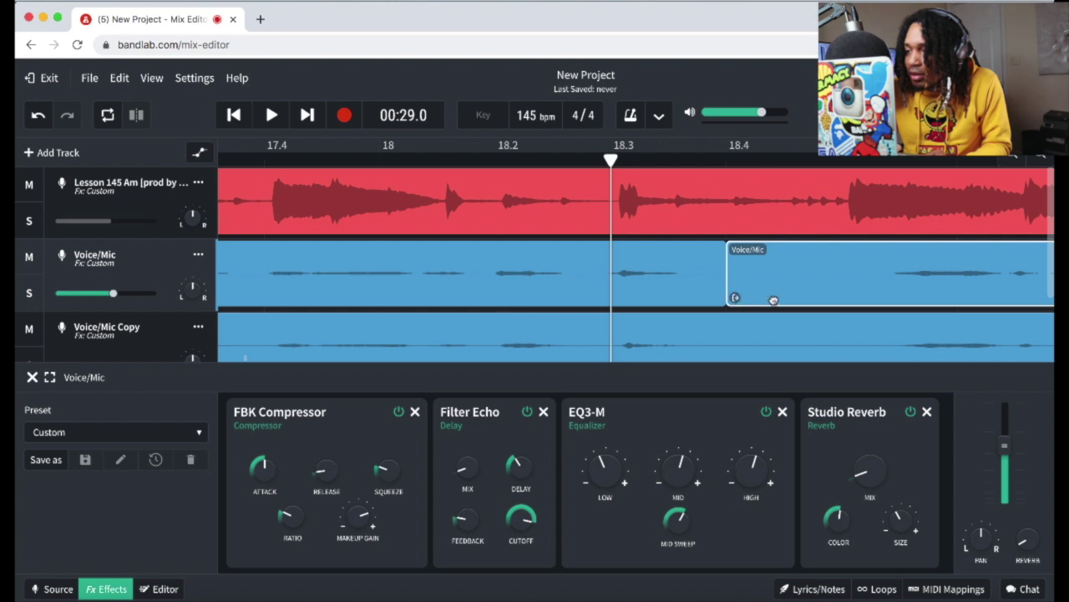
left_click_drag(729, 299, 845, 297)
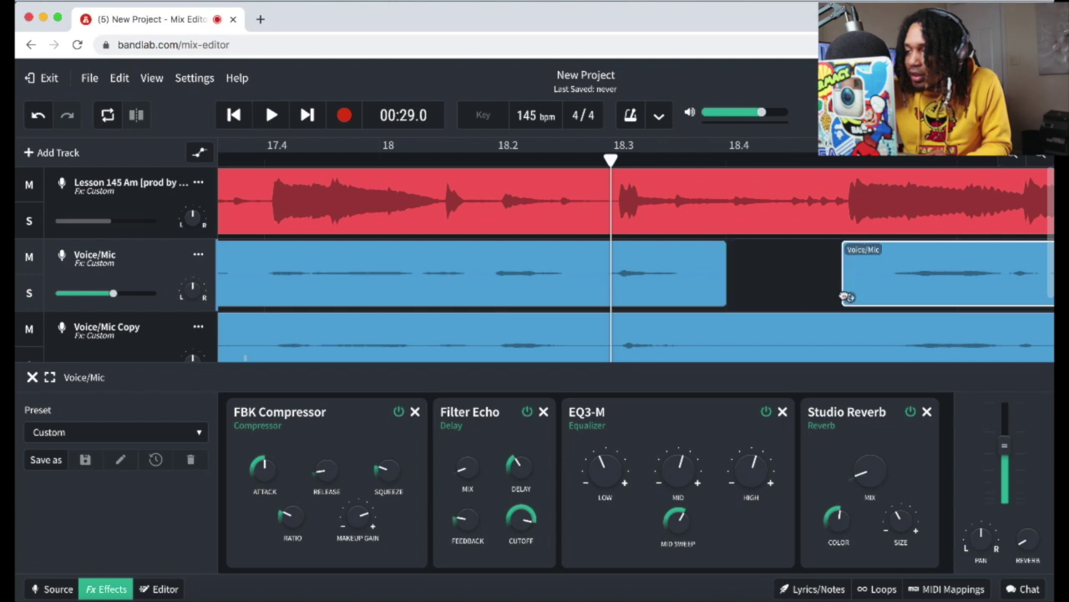
Turn off grid snapping and widen the Voice/Mic gap, trimming the first clip's end before beat 18.4 and the next clip's start past bar 19.
left_click(152, 79)
left_click(177, 104)
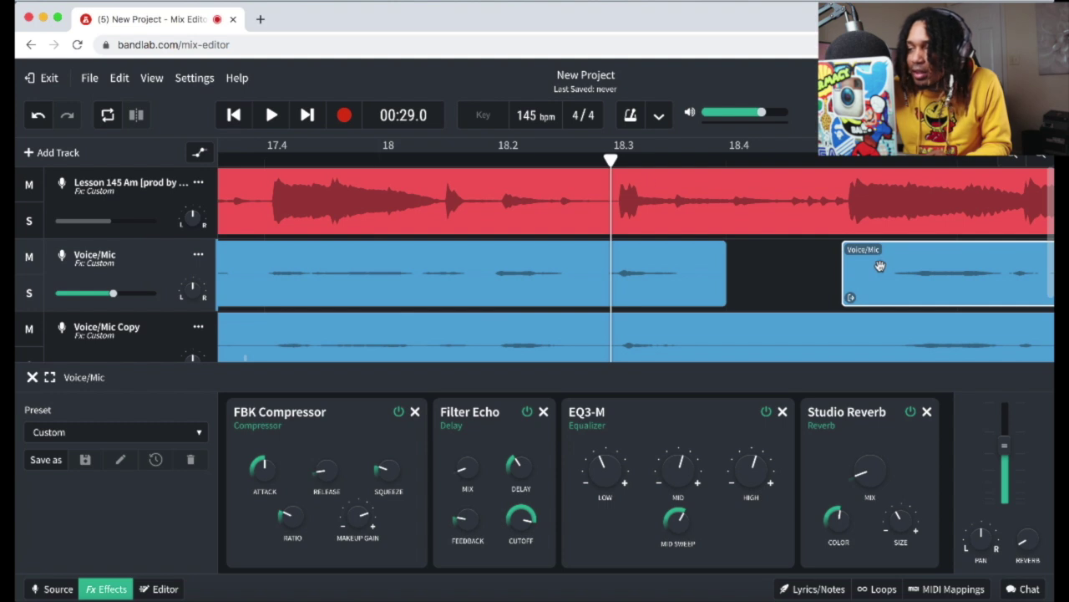
left_click_drag(850, 298, 899, 299)
left_click(720, 286)
left_click_drag(724, 302, 675, 304)
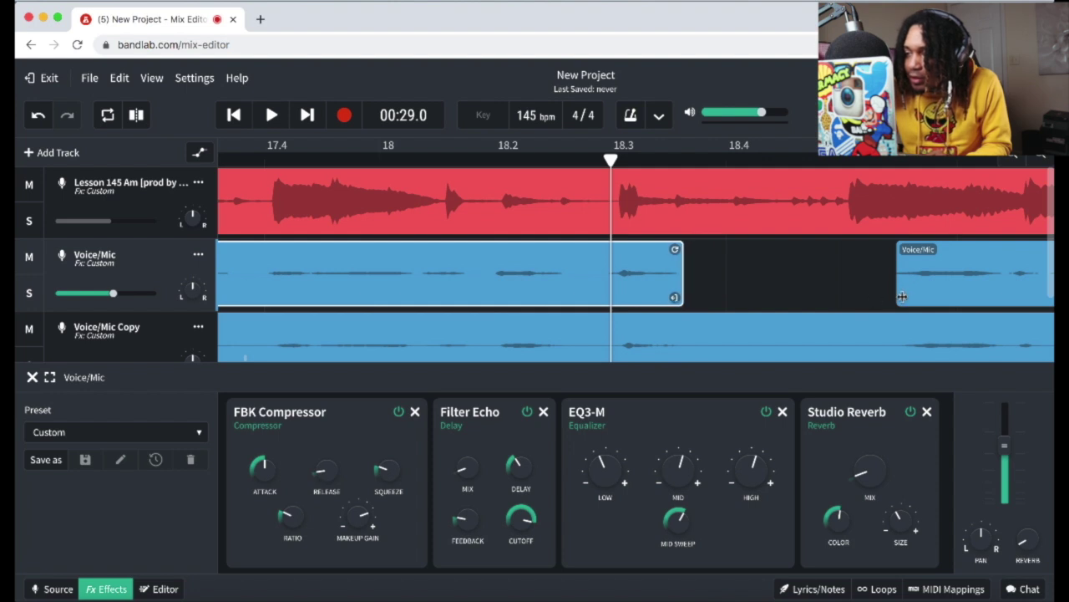
Slice the Voice/Mic clip after the gap at 00:30.2 and place a copy of the short cut piece directly before the original.
left_click(944, 160)
left_click(931, 294)
left_click(137, 115)
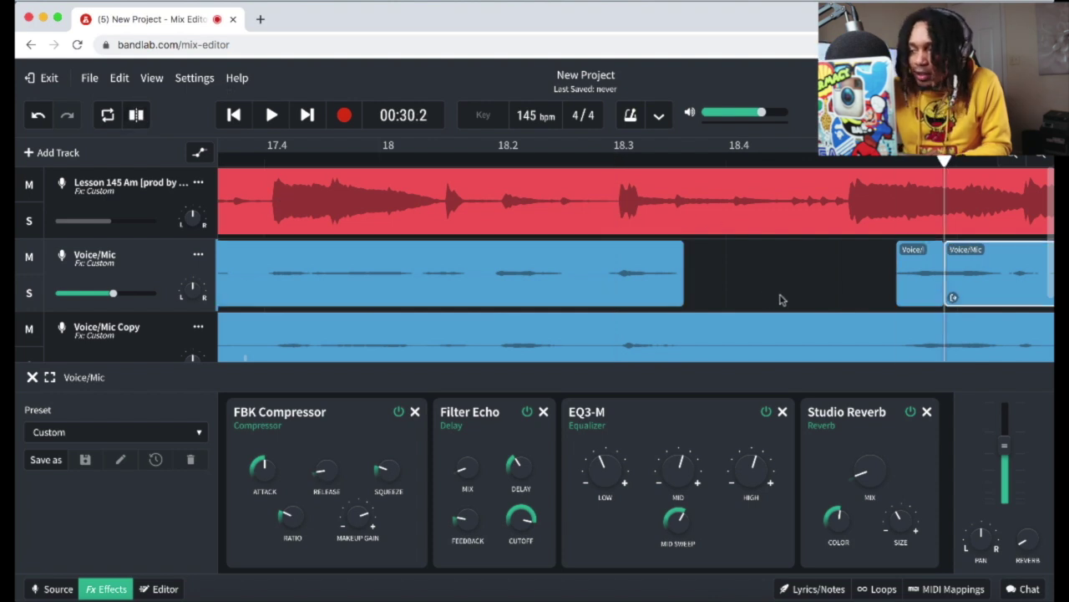
left_click(923, 294)
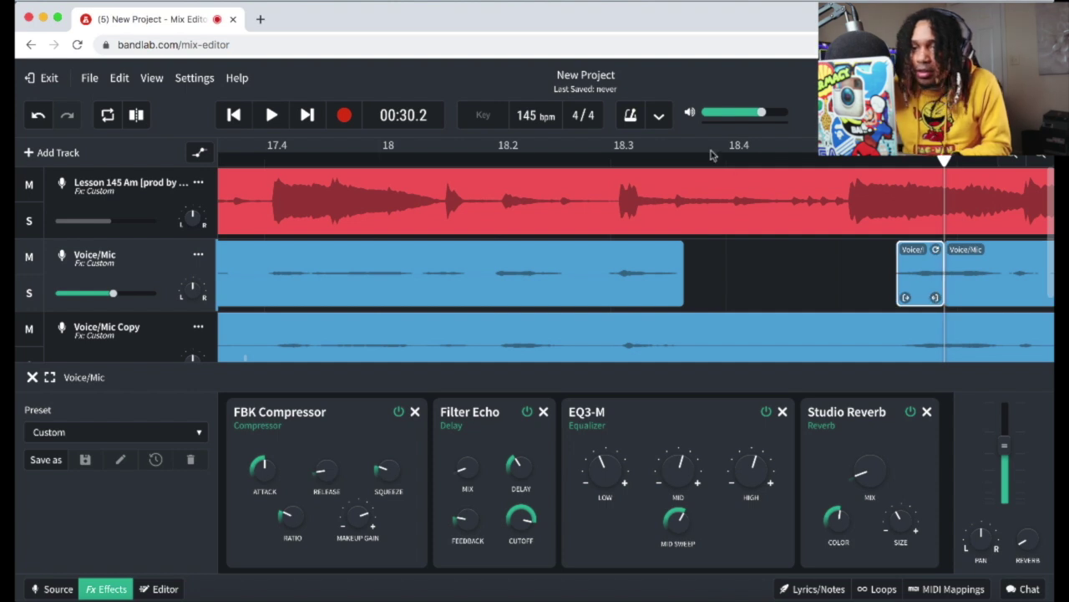
left_click_drag(925, 280, 878, 281)
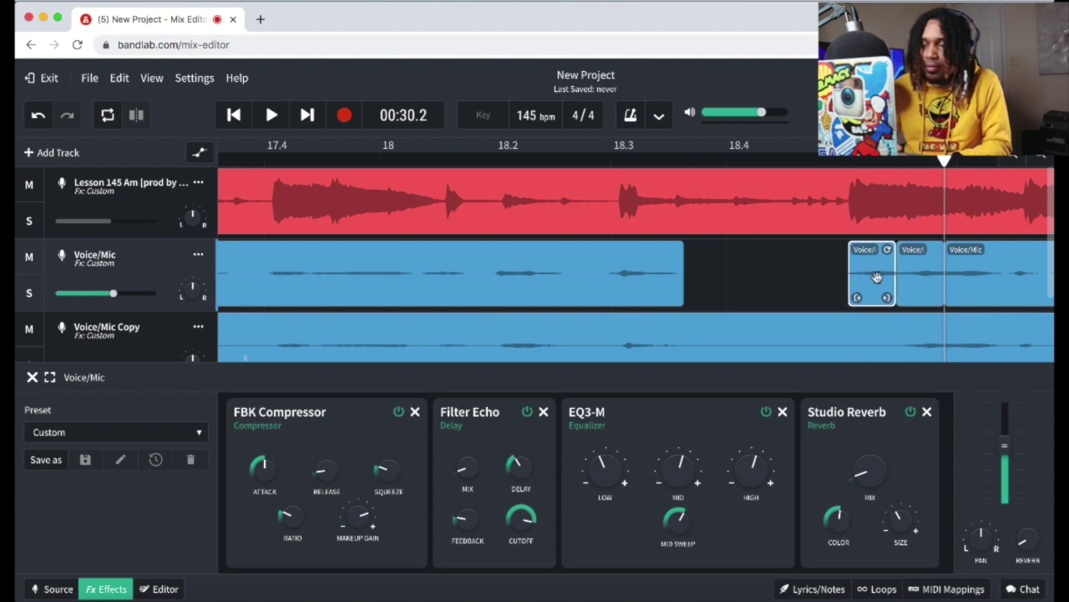
Play the section leading into bar 19 to hear the repeated vocal piece.
left_click(351, 156)
key("space")
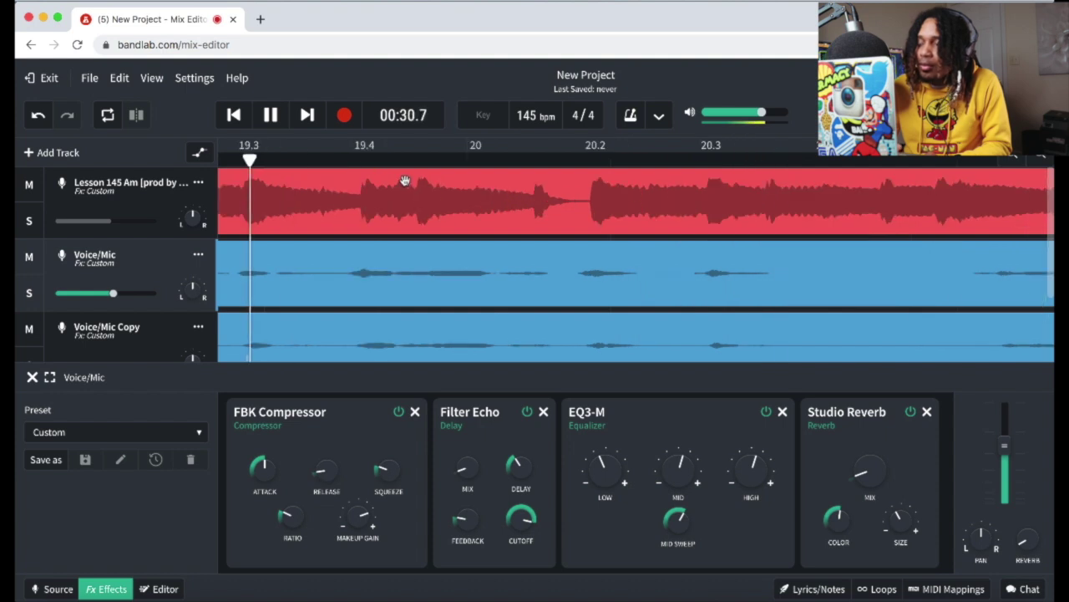
key("space")
Try placing another copy of the short vocal piece ahead of the first two on the Voice/Mic track.
scroll(550, 273, "left", 10)
scroll(549, 273, "down", 1)
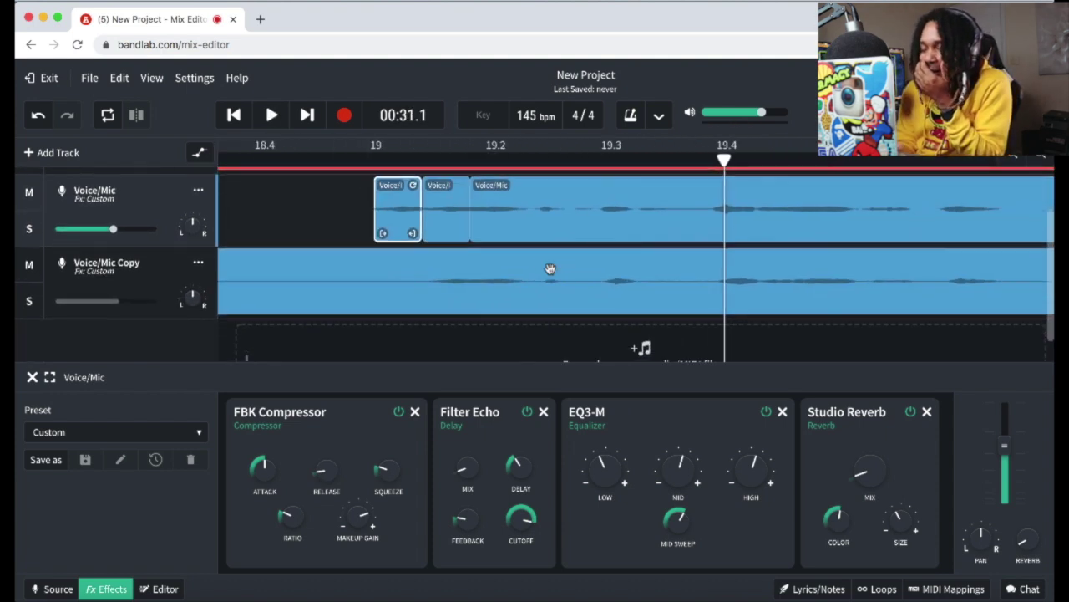
left_click_drag(528, 266, 483, 266)
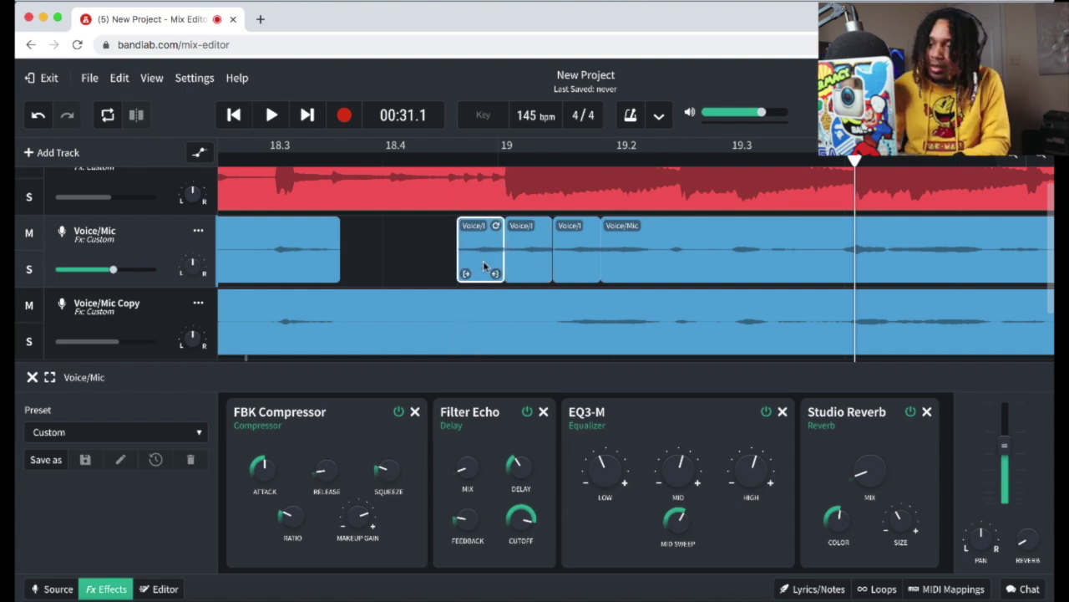
key("r")
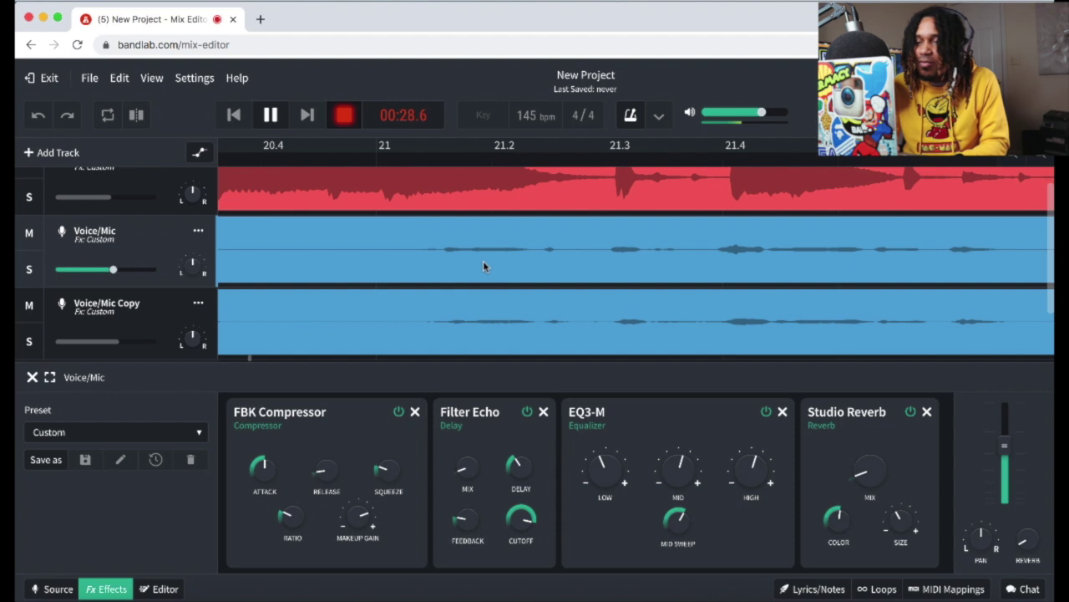
left_click(350, 117)
scroll(472, 306, "up", 1)
scroll(472, 307, "left", 1)
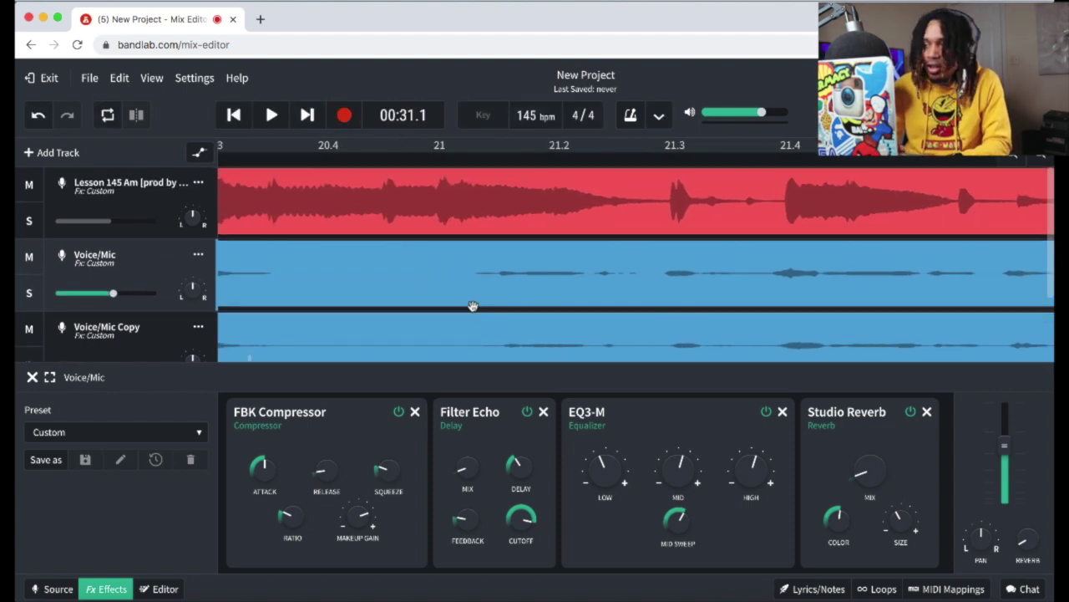
left_click(1015, 161)
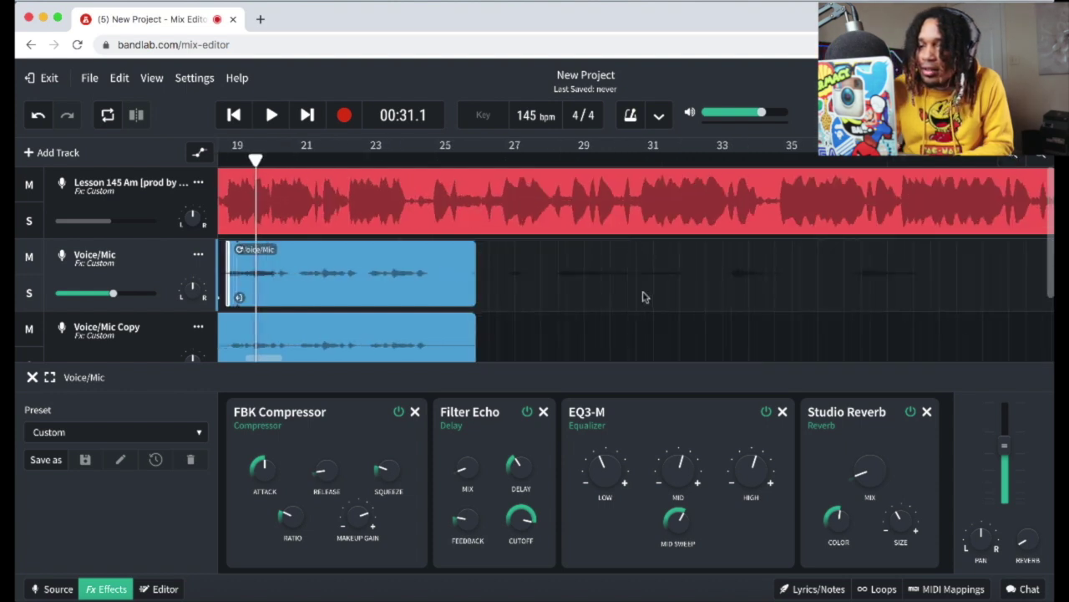
scroll(640, 296, "down", 3)
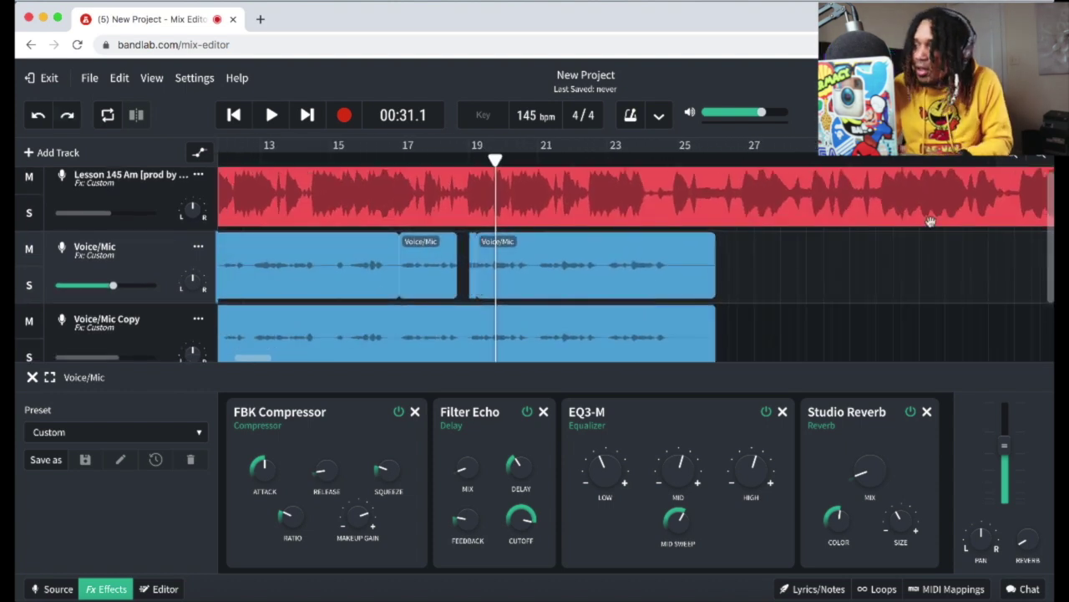
Play the passage from before bar 18 to bar 20 twice to check the vocal stutter against the beat.
left_click(1039, 157)
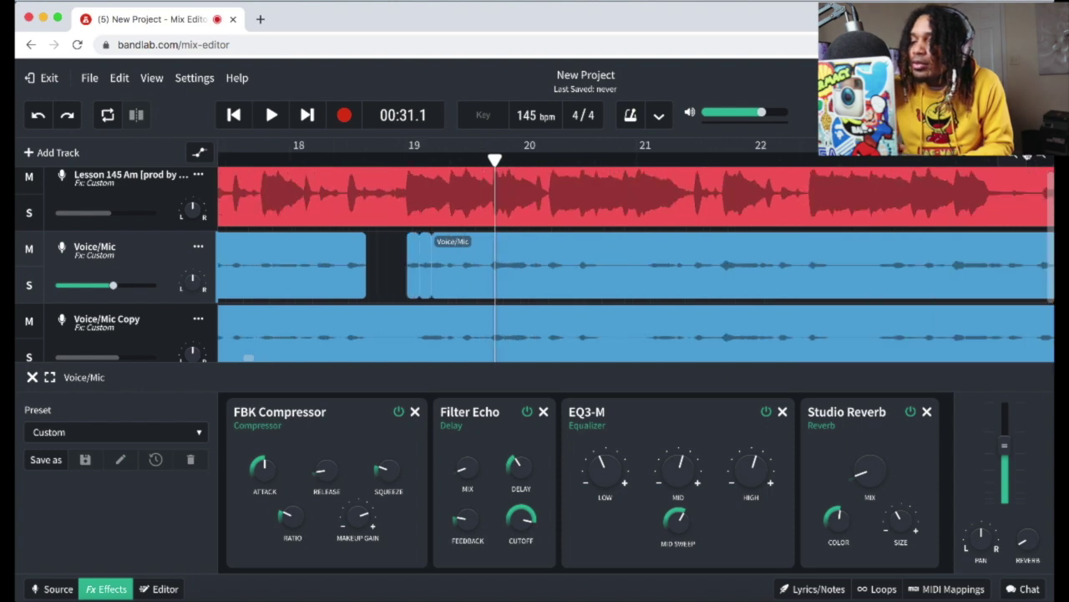
left_click(1039, 157)
left_click(389, 162)
key("space")
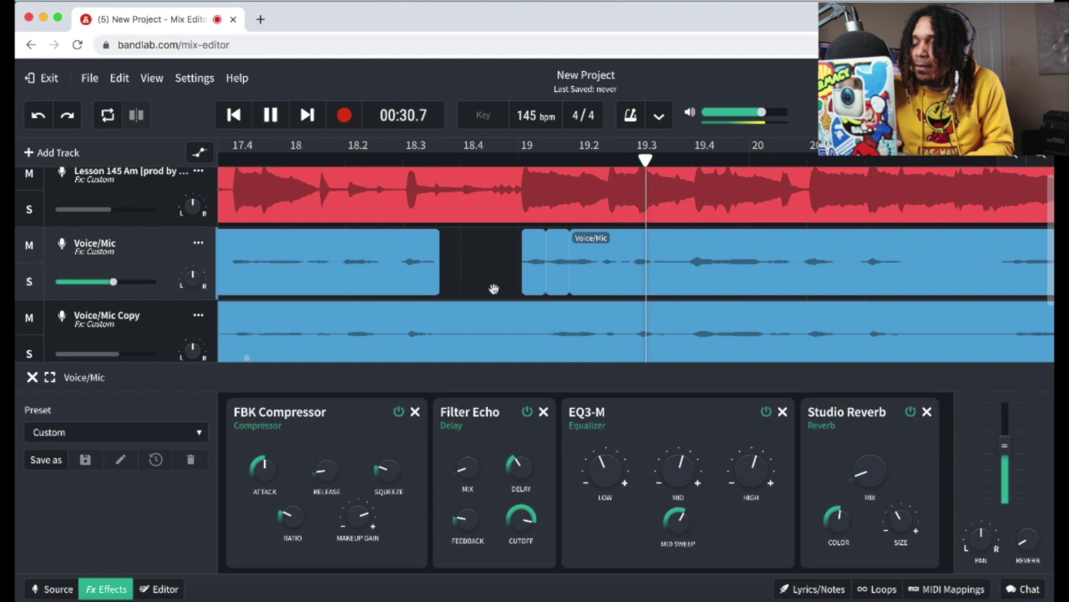
key("space")
left_click(286, 161)
key("space")
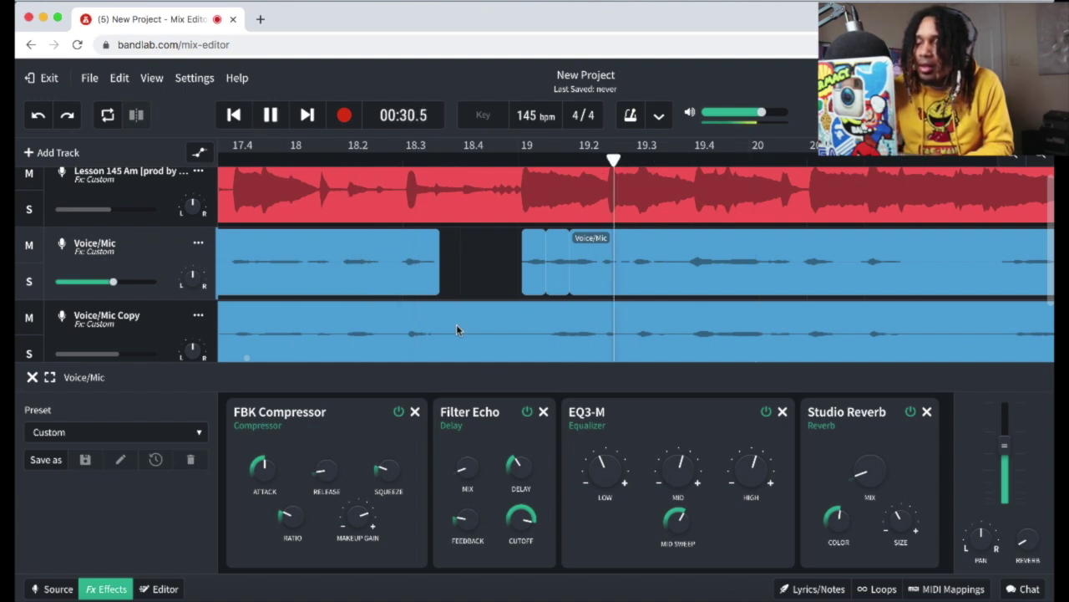
key("space")
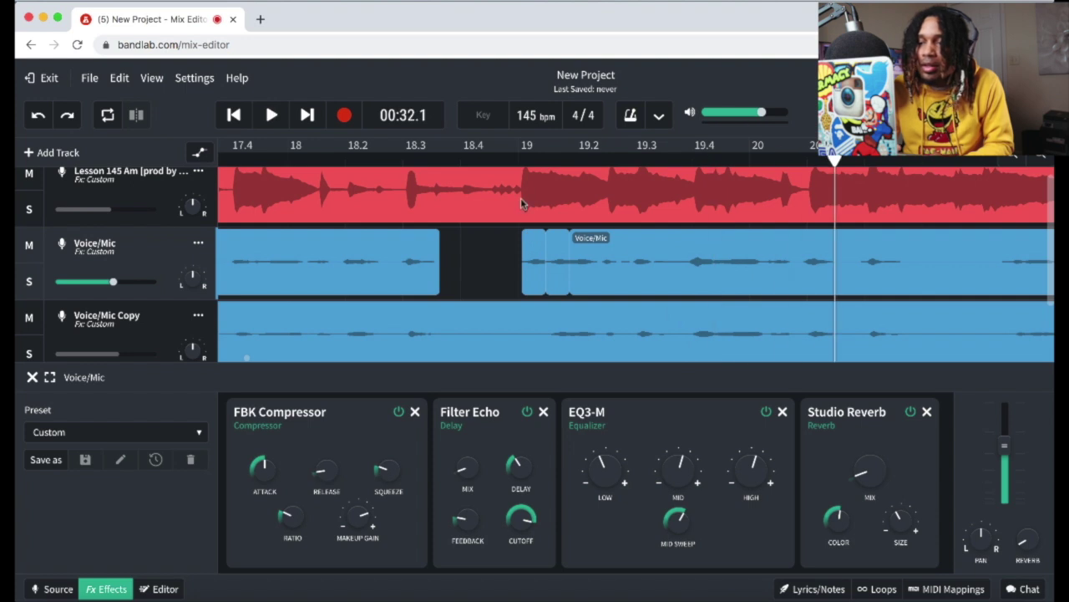
Slice the beat track at 00:29.8, just before bar 19, and trim the second part's start to between beats 19.2 and 19.3.
left_click(520, 195)
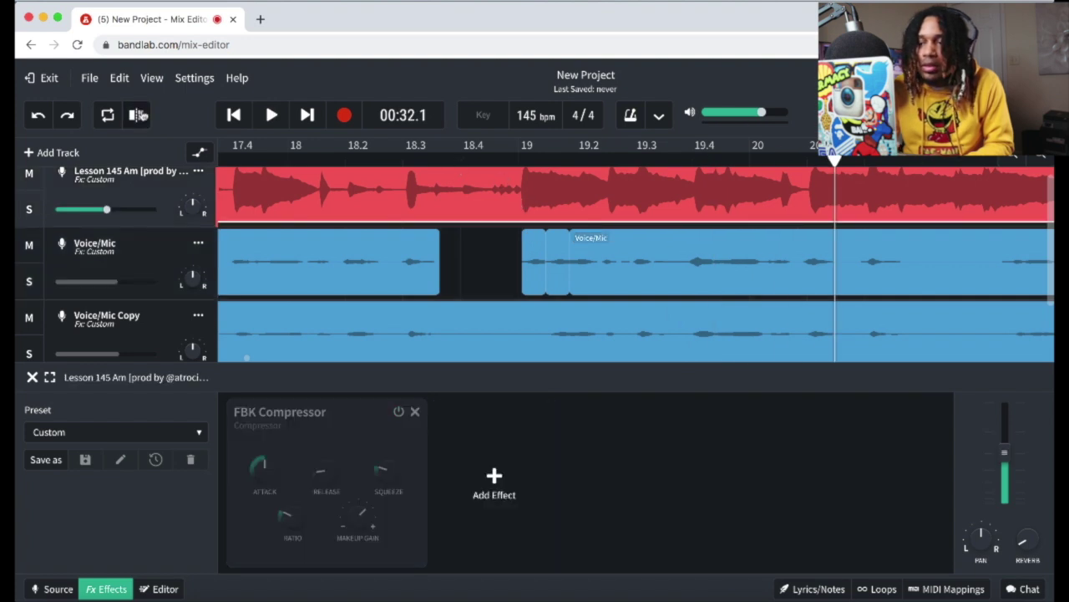
left_click(521, 158)
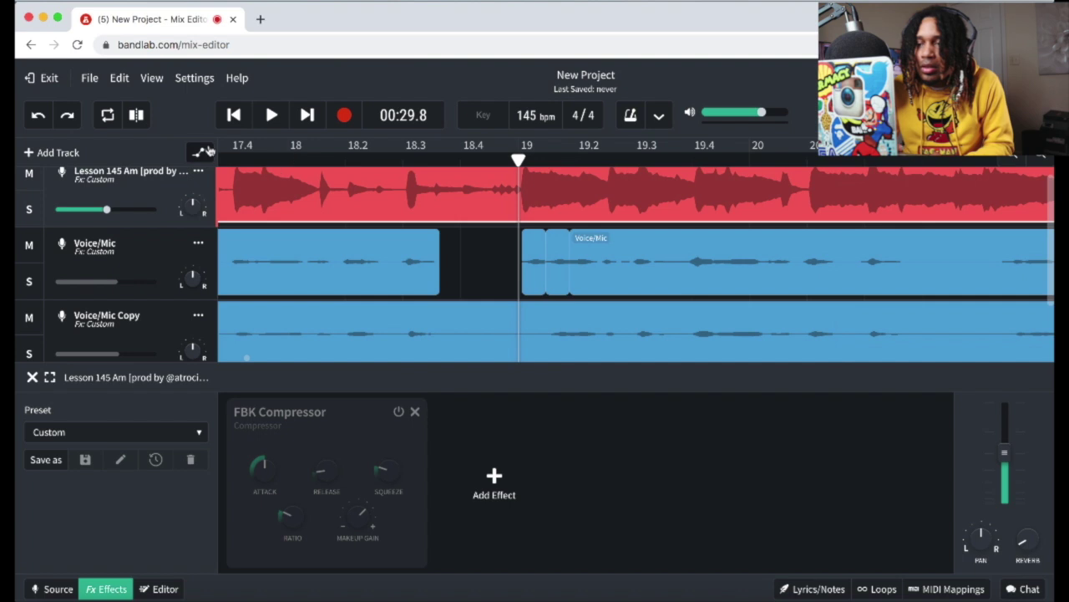
left_click(136, 115)
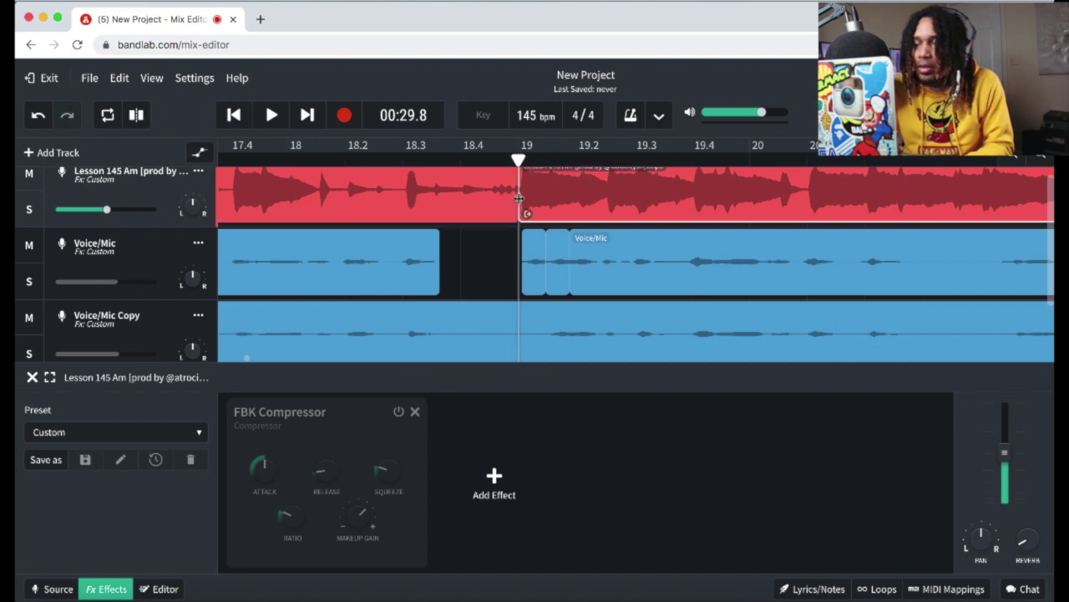
left_click_drag(527, 214, 616, 224)
Listen to the beat dropout around bar 19 and trim the end of the beat's first clip to about midway between beat 18.4 and bar 19.
left_click(129, 256)
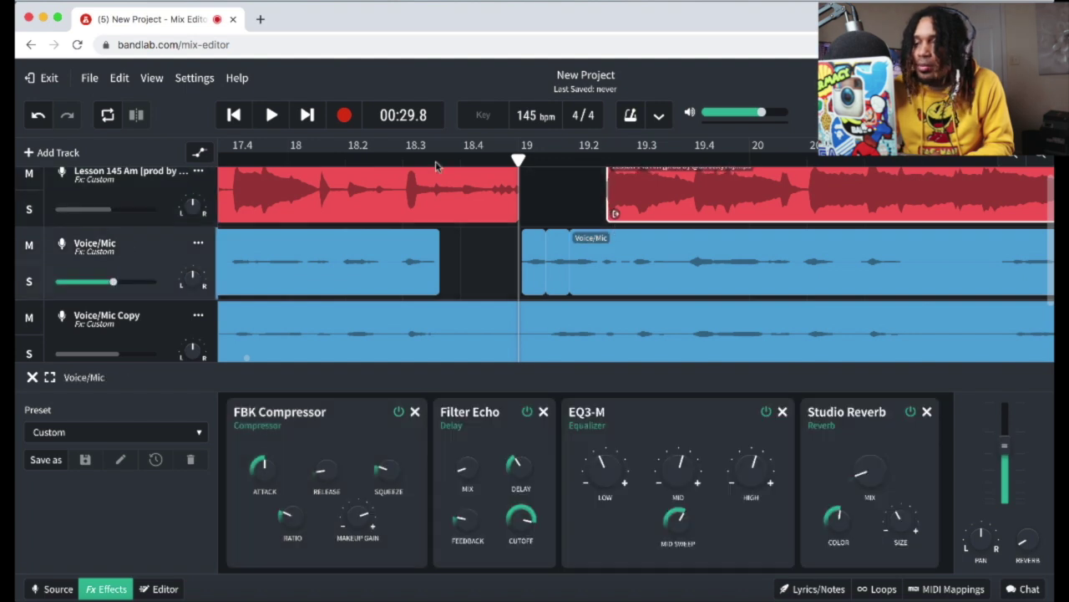
left_click(303, 161)
key("space")
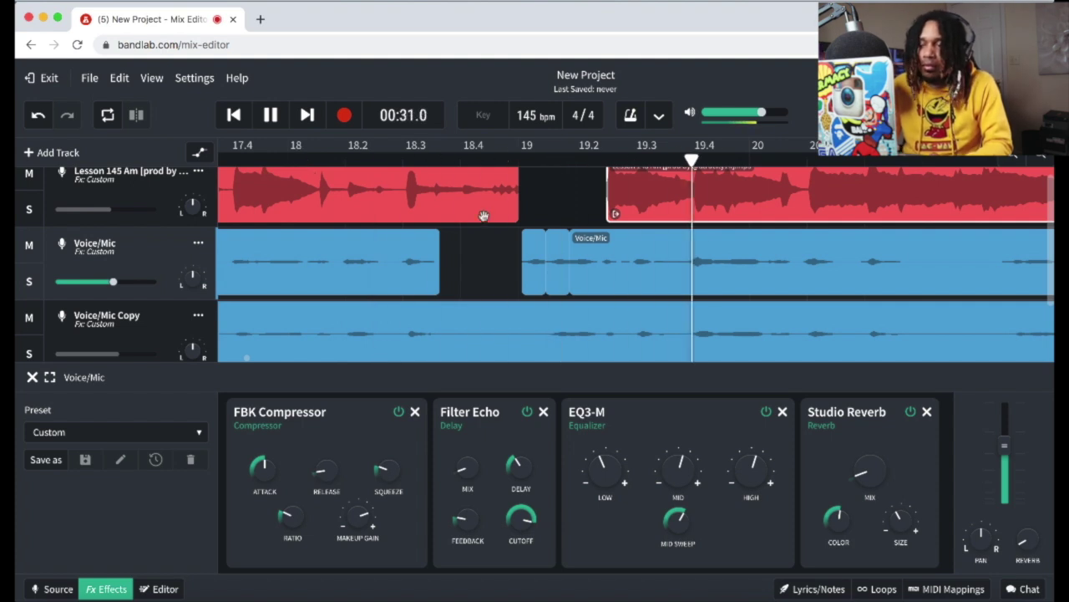
key("space")
key("space")
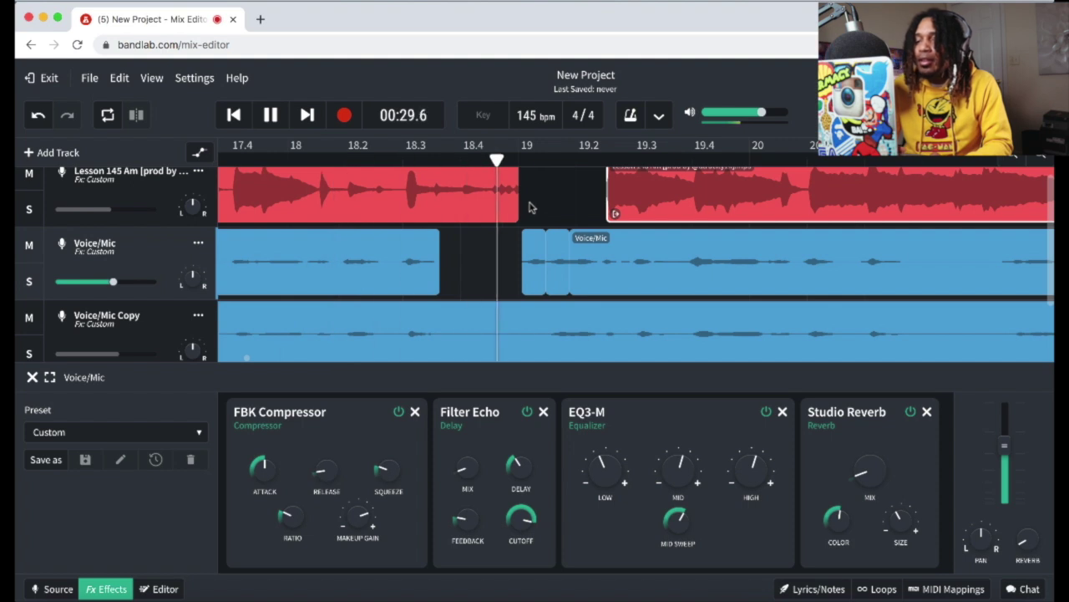
key("space")
key("space")
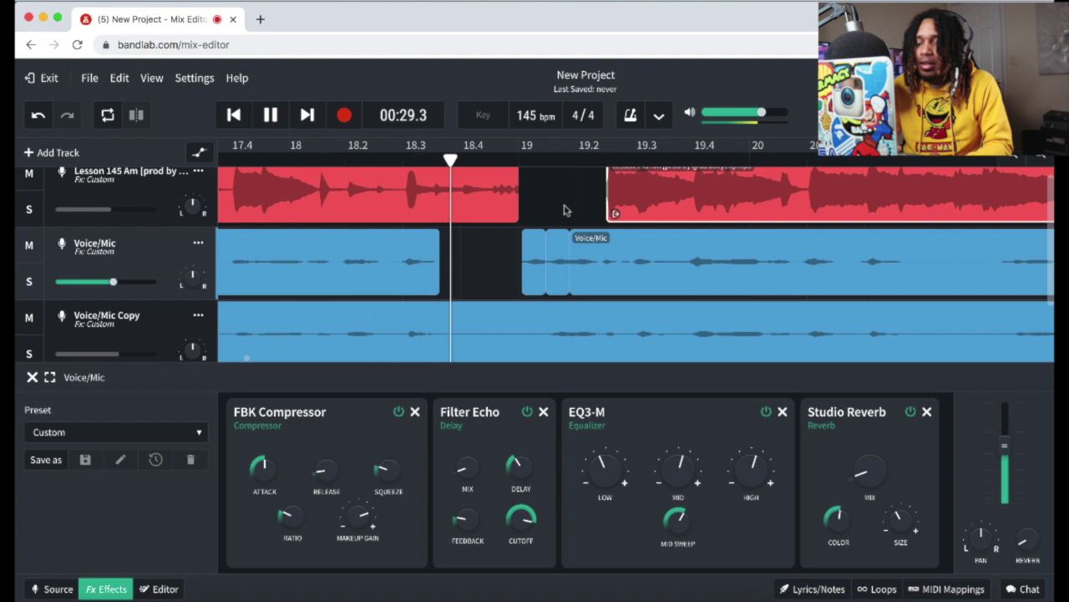
key("space")
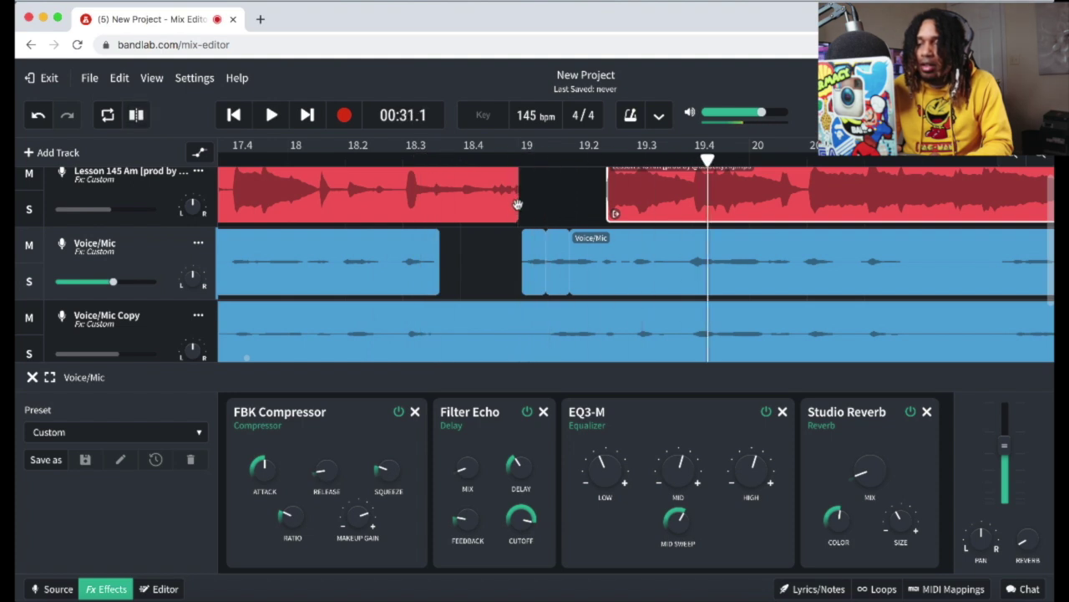
left_click(509, 213)
left_click_drag(511, 216, 484, 215)
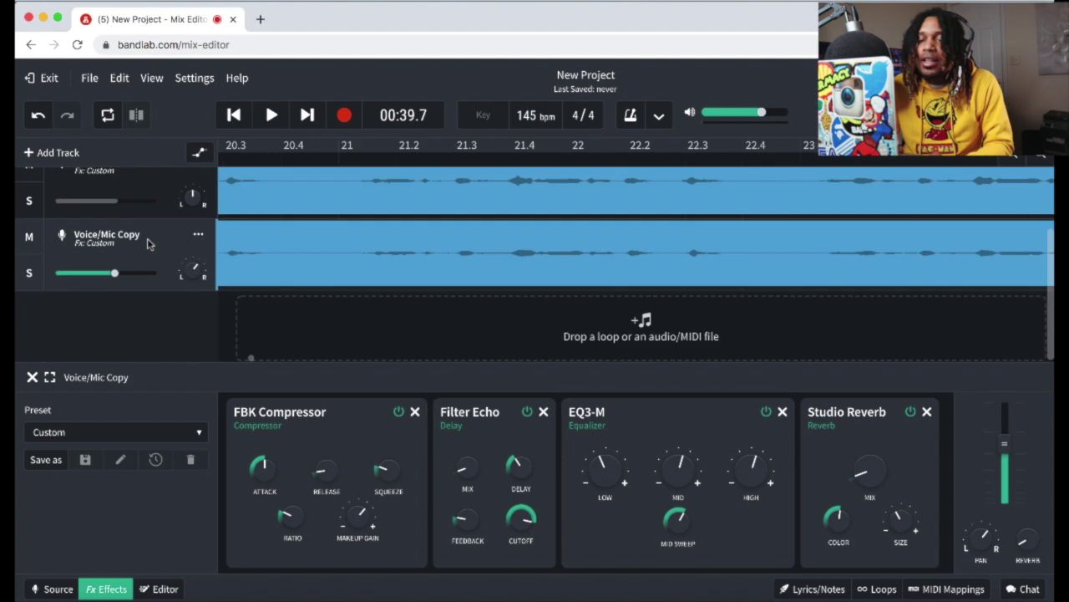
Duplicate the Voice/Mic Copy track and pan the duplicate to -25.
right_click(147, 242)
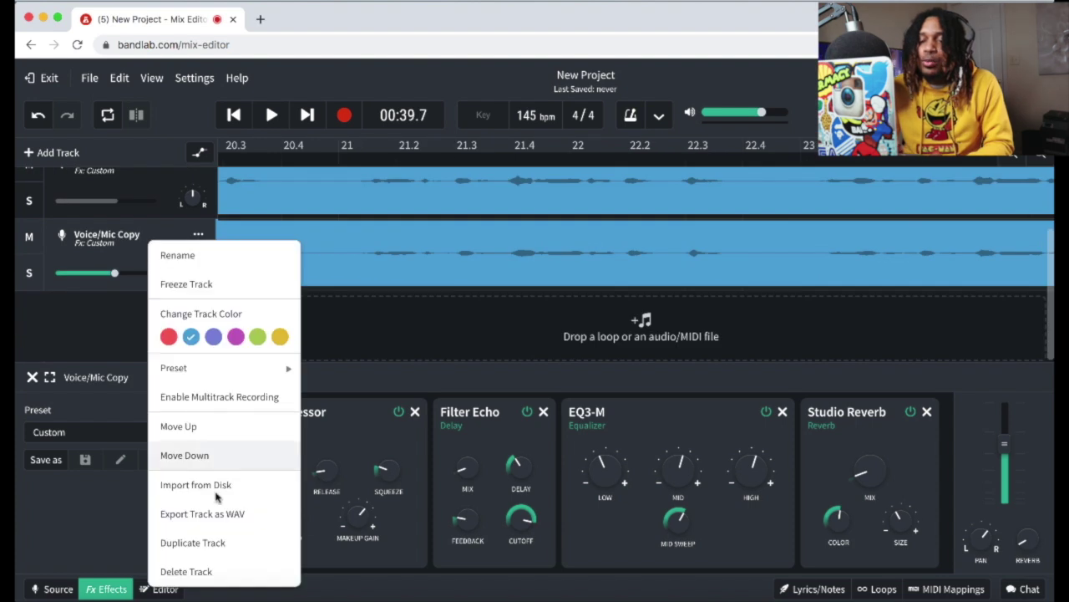
left_click(193, 543)
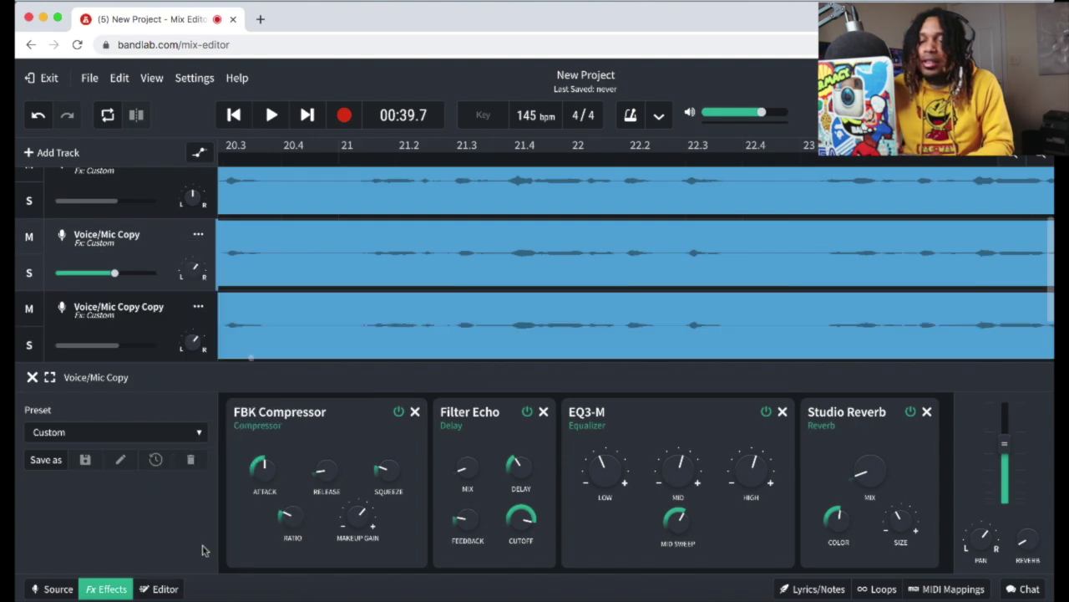
left_click(191, 338)
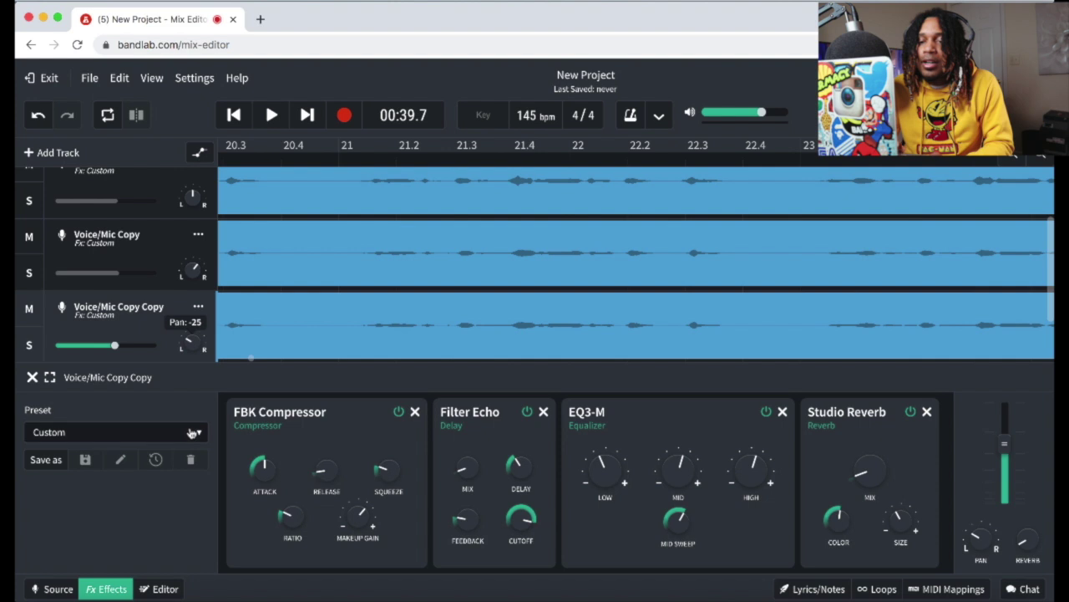
Play the mix from before bar 19 with the Voice/Mic track selected, and review the two oppositely panned vocal copies.
left_click(149, 189)
scroll(320, 227, "up", 2)
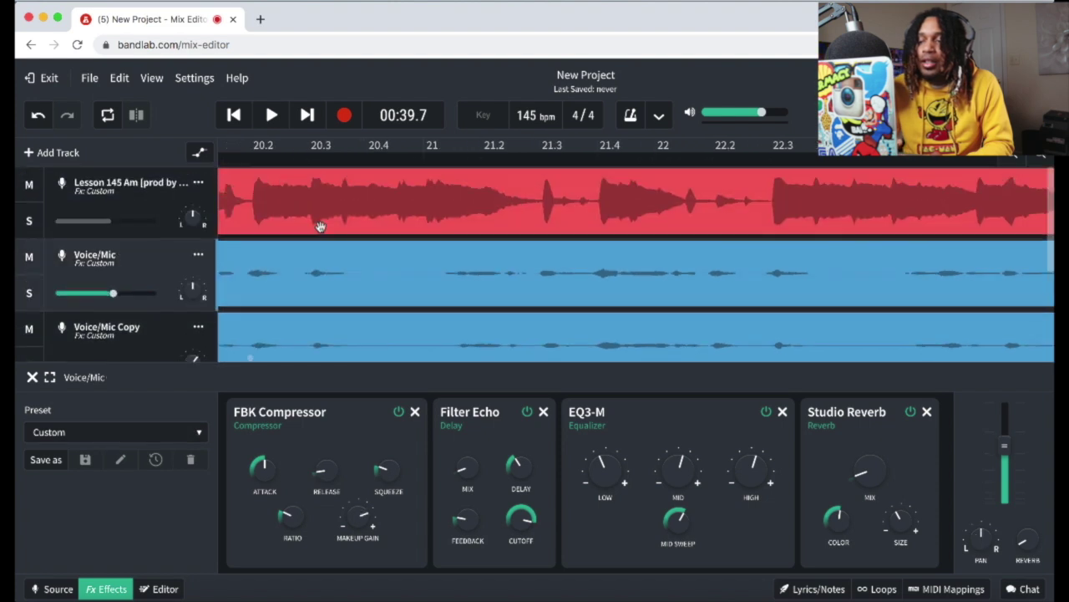
scroll(320, 226, "left", 10)
left_click(256, 156)
key("space")
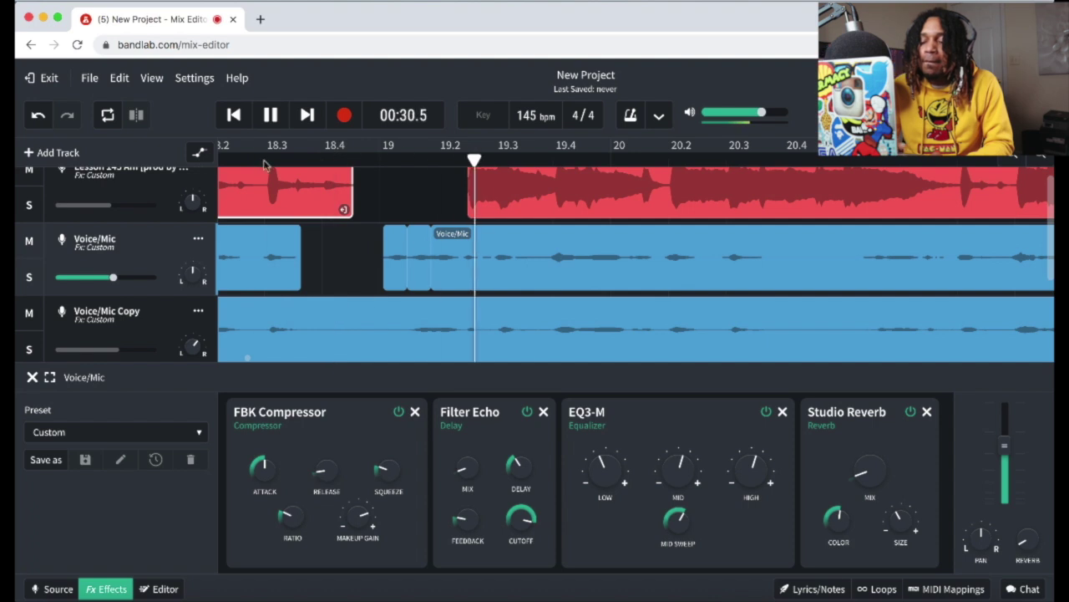
scroll(475, 281, "down", 3)
scroll(475, 284, "up", 1)
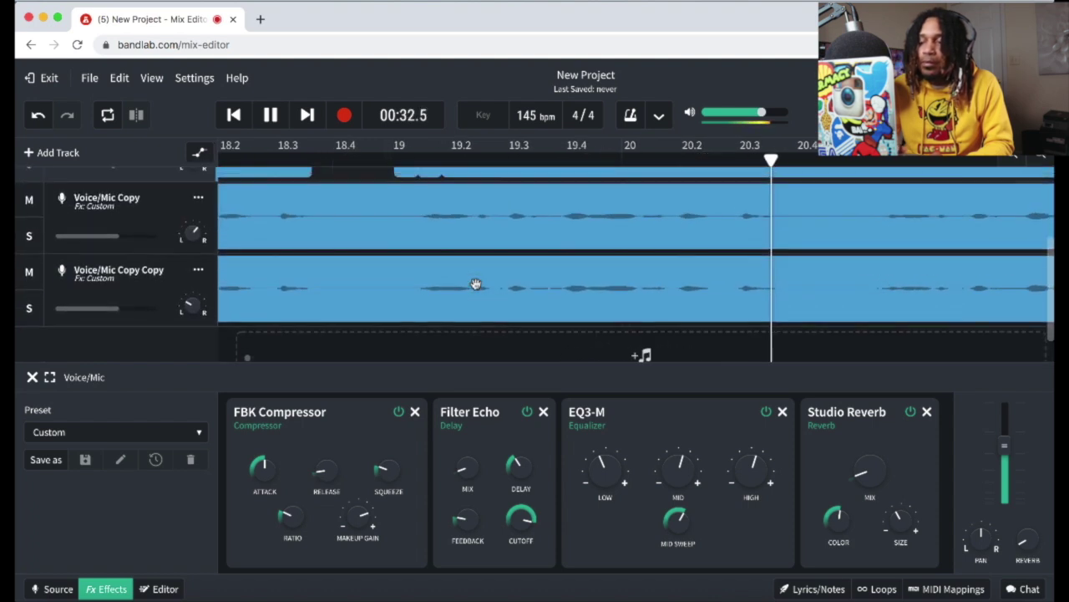
scroll(475, 284, "up", 1)
scroll(476, 284, "up", 1)
scroll(475, 284, "right", 1)
scroll(475, 284, "down", 3)
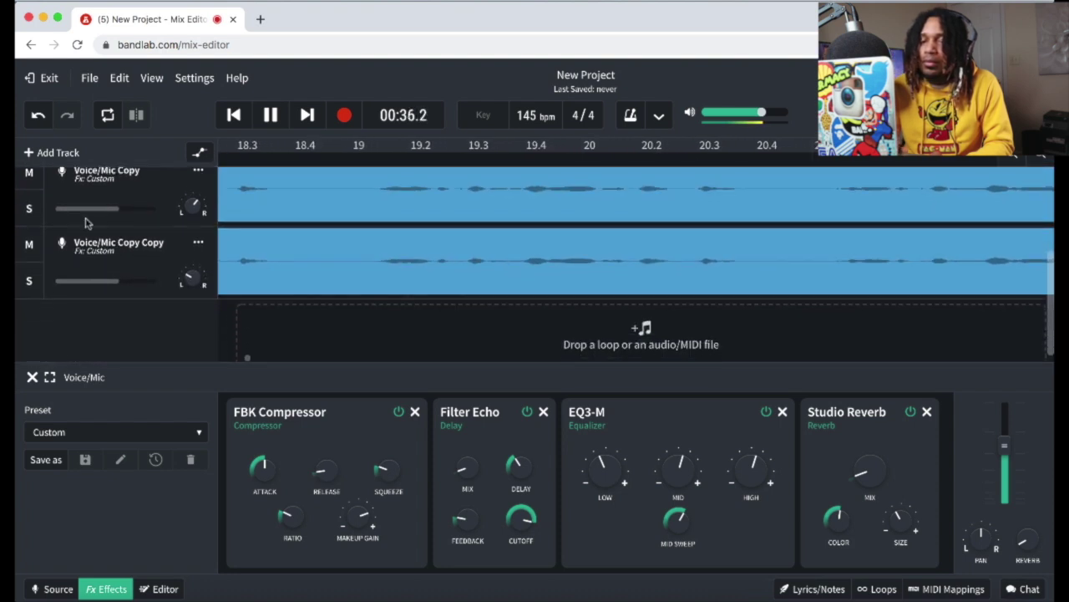
mouse_move(116, 213)
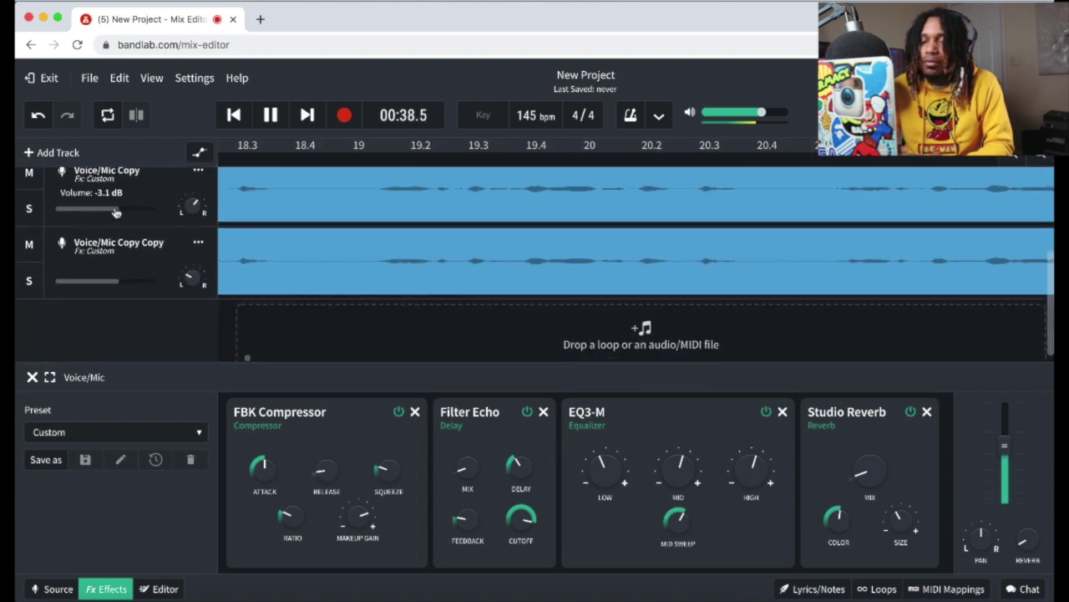
scroll(527, 231, "up", 2)
scroll(527, 231, "left", 1)
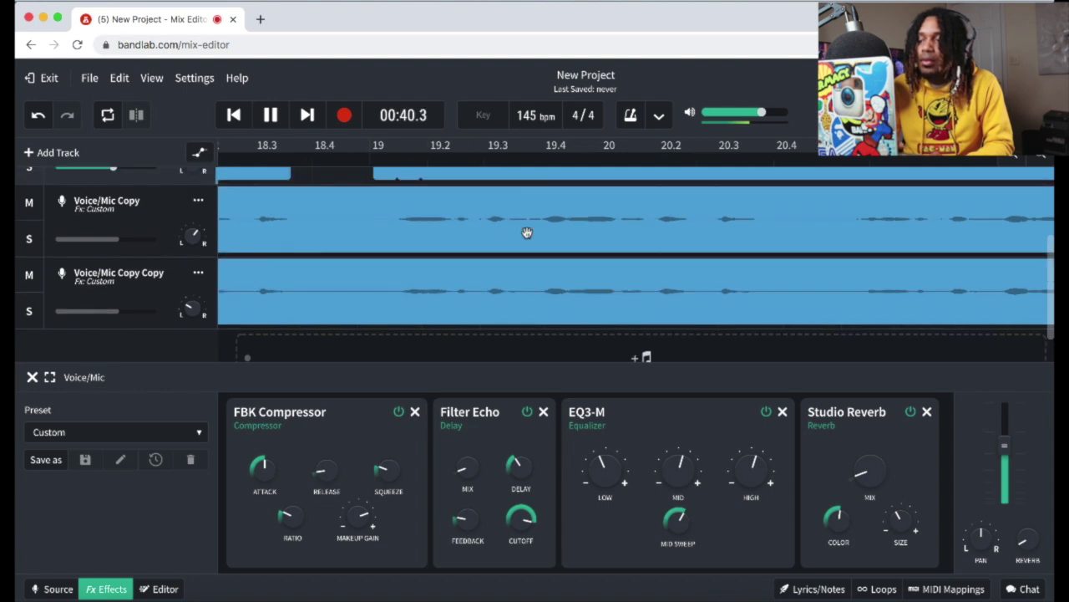
key("space")
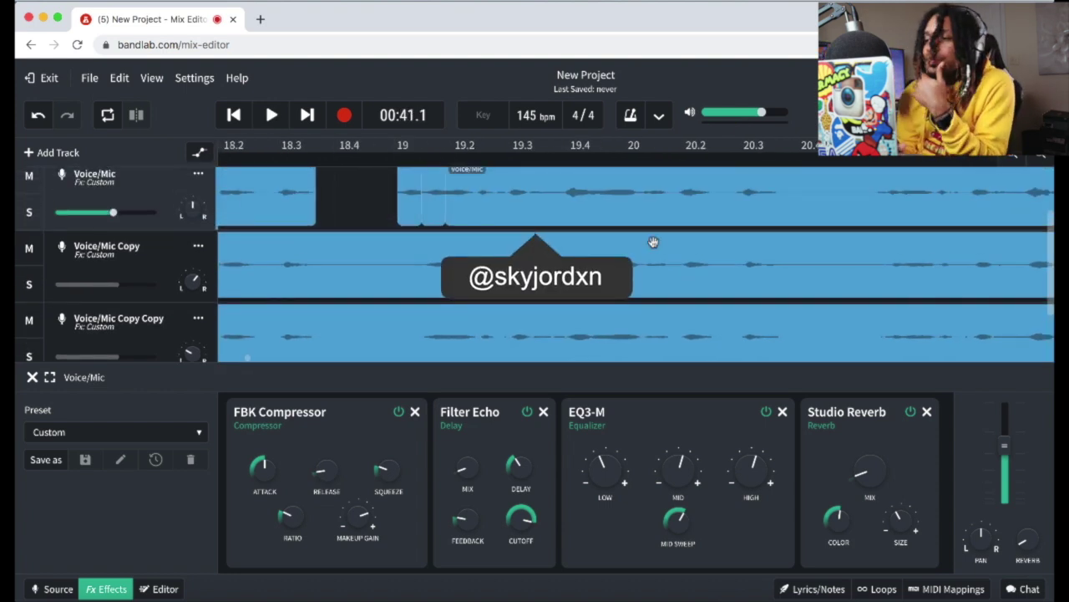
Look over the beat and vocal tracks from the edits around bar 19 back to the opening bars.
scroll(635, 251, "up", 1)
scroll(635, 251, "left", 3)
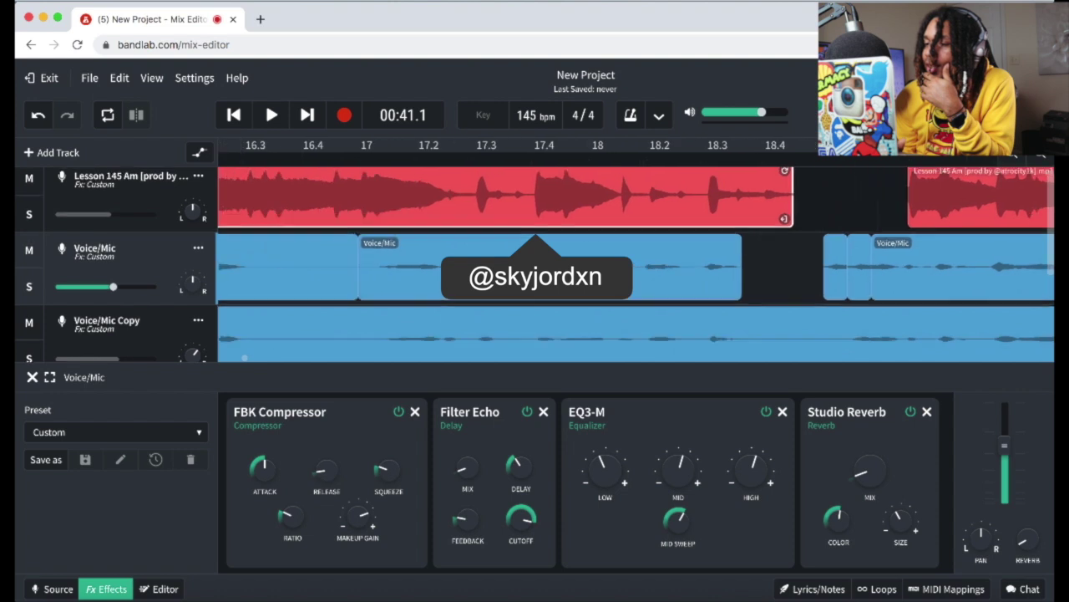
scroll(635, 251, "left", 3)
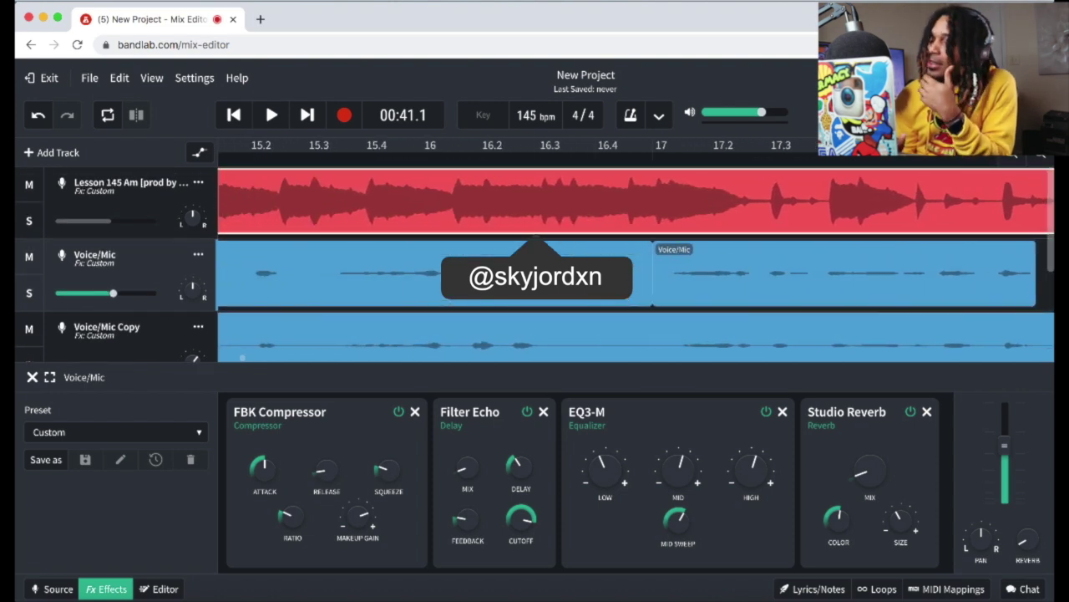
scroll(532, 274, "right", 1)
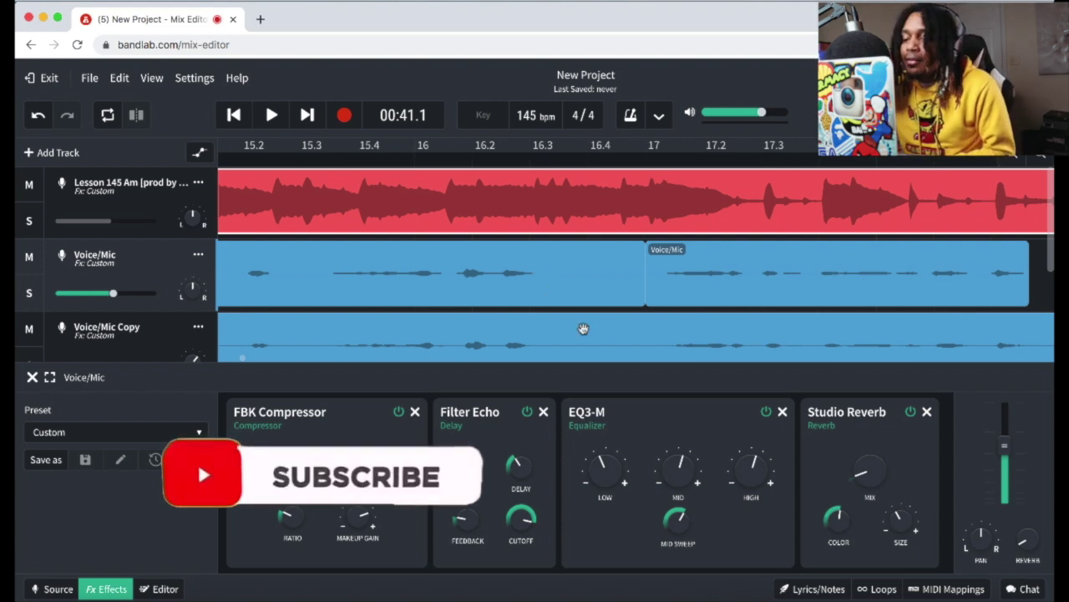
scroll(582, 329, "down", 1)
scroll(582, 332, "down", 4)
scroll(582, 332, "left", 2)
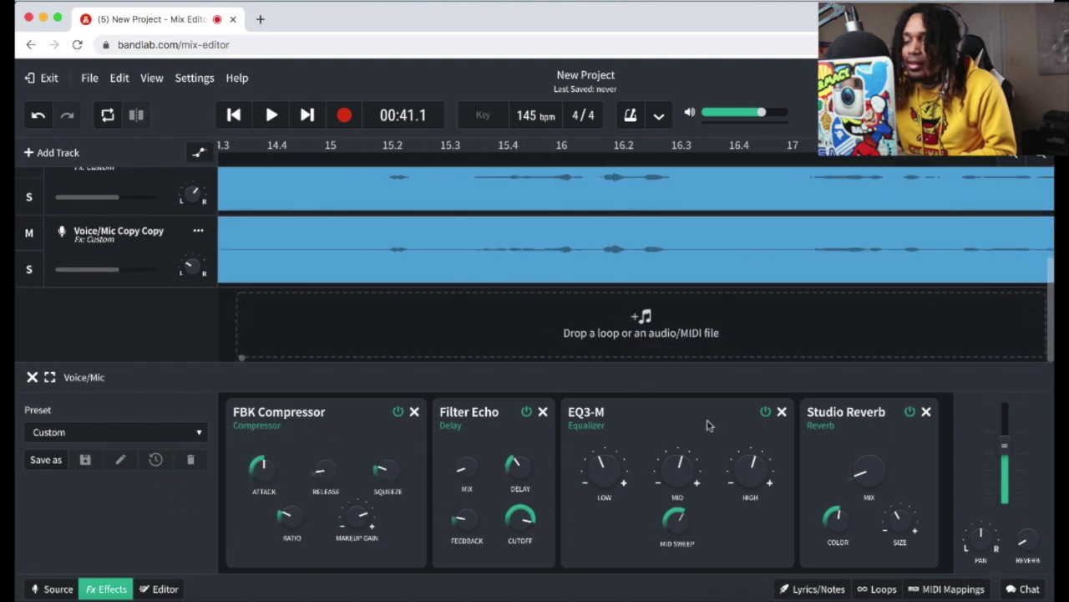
scroll(706, 425, "right", 5)
scroll(707, 426, "left", 5)
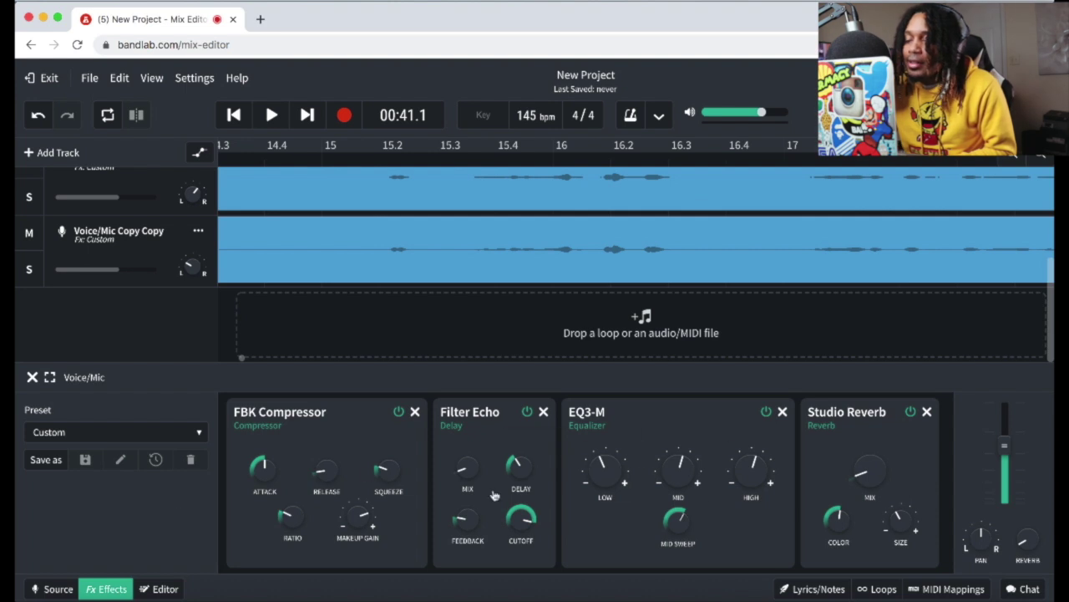
scroll(454, 226, "up", 1)
scroll(455, 225, "up", 4)
scroll(455, 225, "left", 10)
scroll(455, 226, "left", 15)
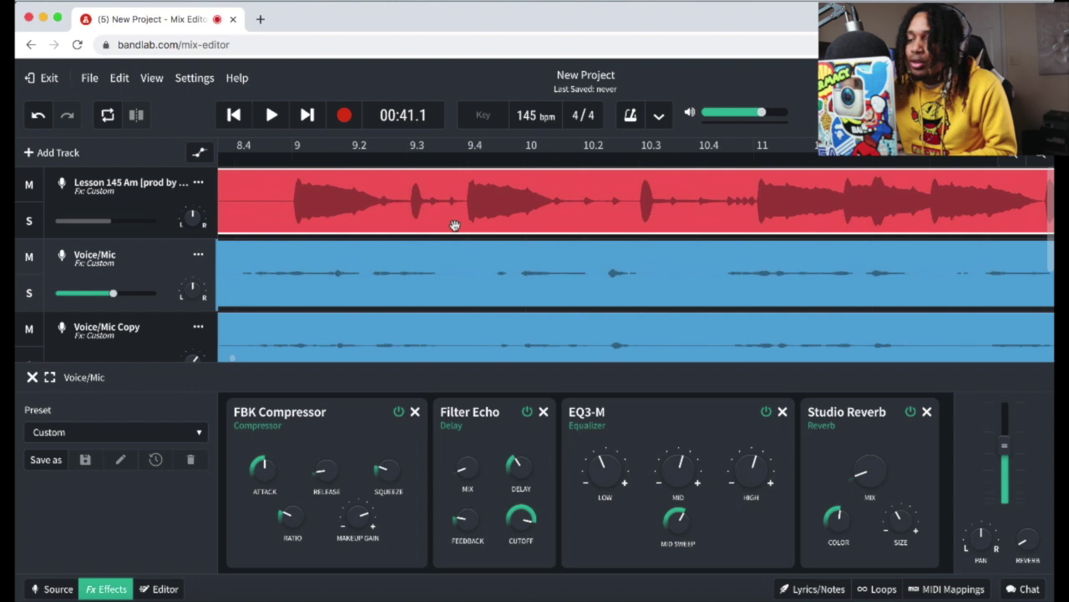
scroll(454, 225, "down", 1)
scroll(455, 226, "up", 1)
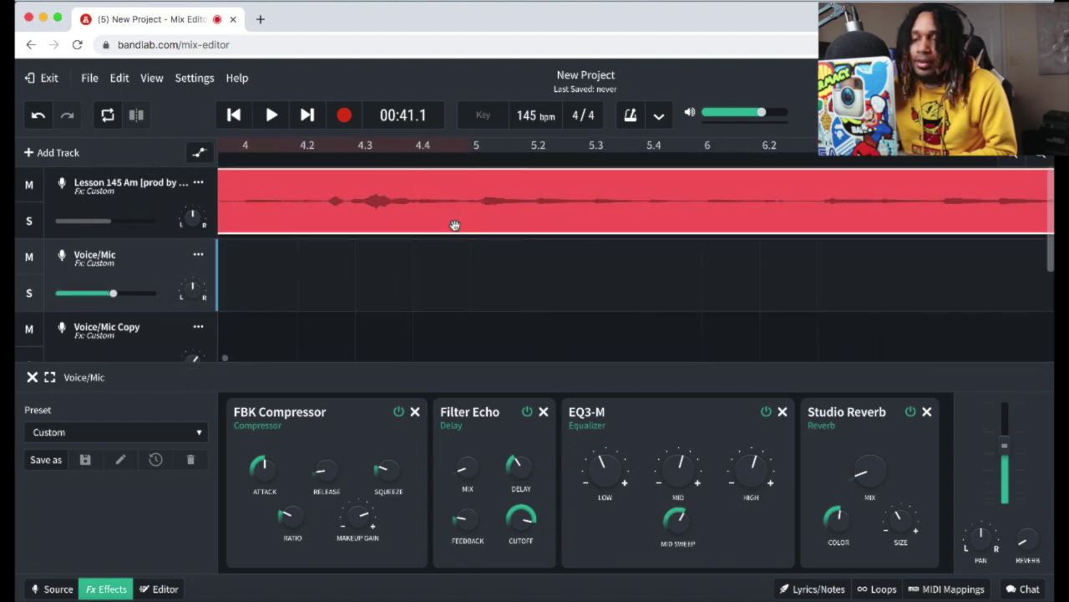
scroll(455, 226, "left", 2)
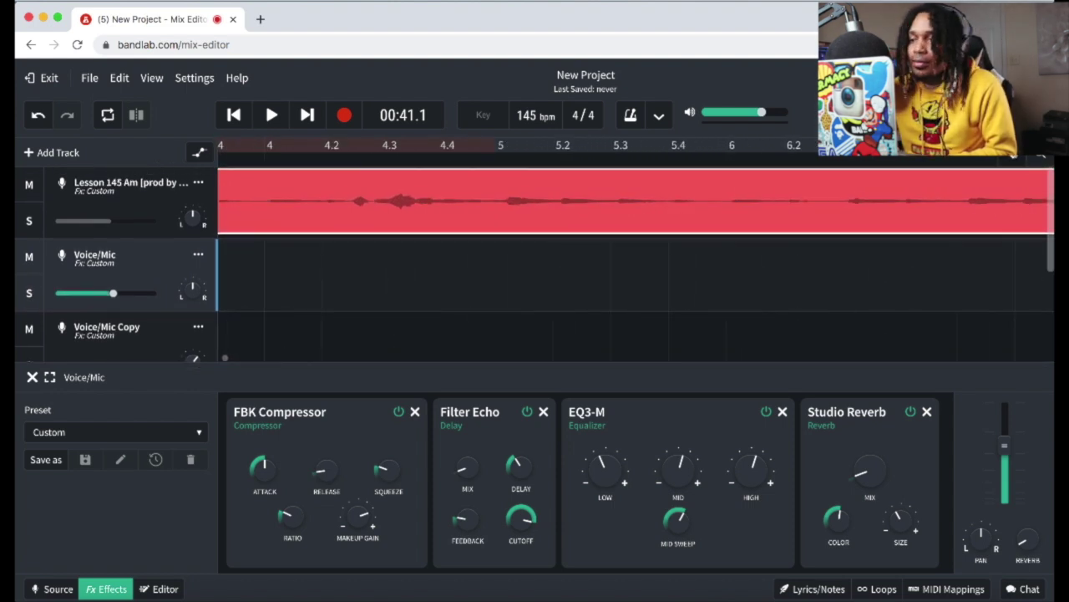
View the whole arrangement at an overview scale and review the beat clips and the layered vocal tracks.
scroll(455, 226, "down", 10)
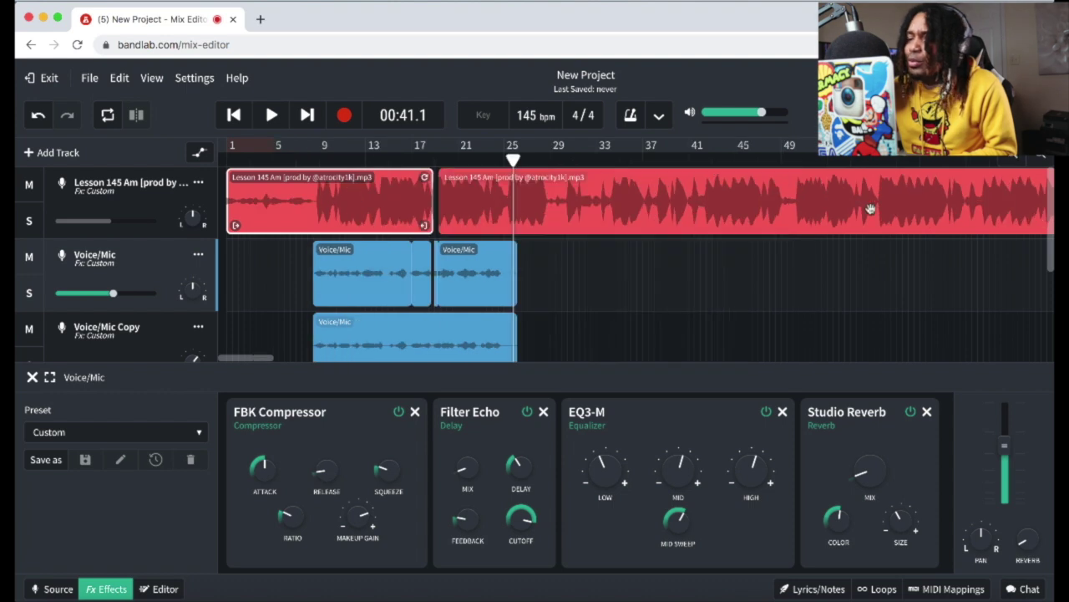
scroll(871, 209, "down", 5)
scroll(870, 210, "up", 5)
scroll(870, 213, "right", 1)
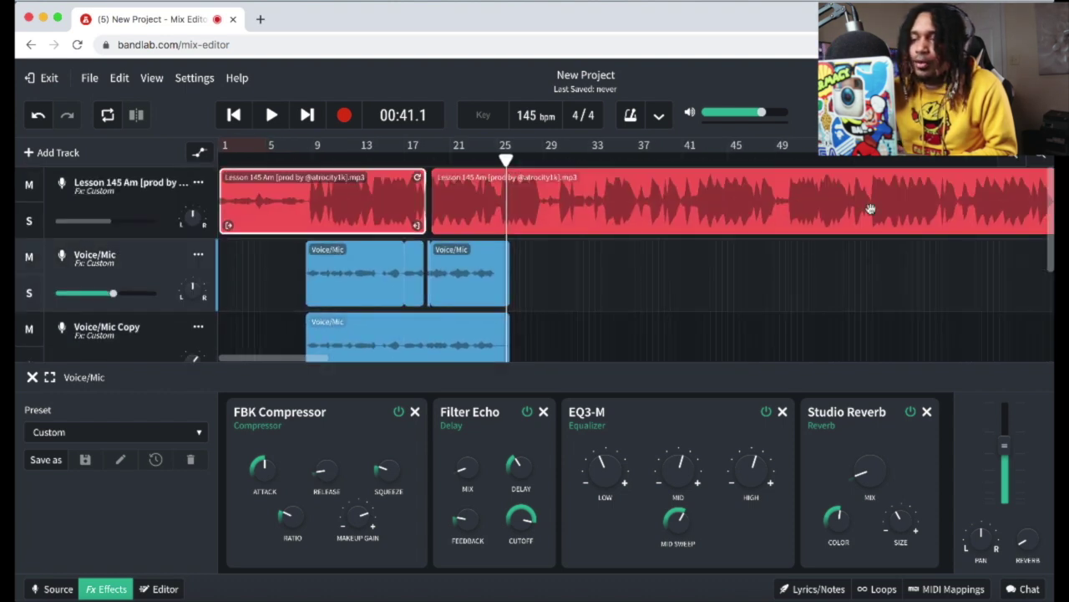
scroll(871, 212, "down", 2)
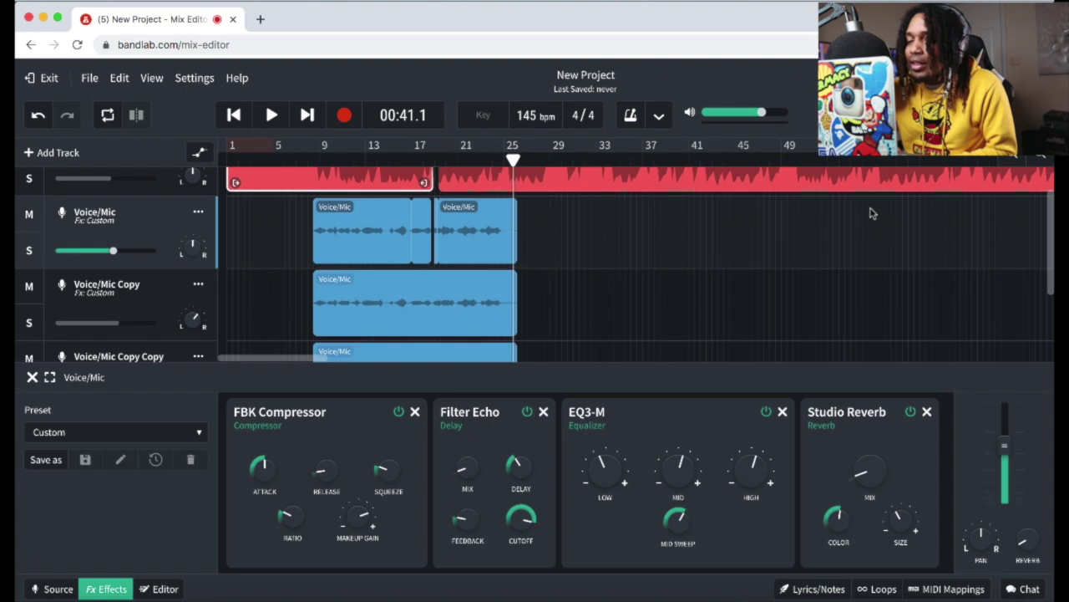
scroll(871, 212, "down", 4)
scroll(871, 213, "up", 4)
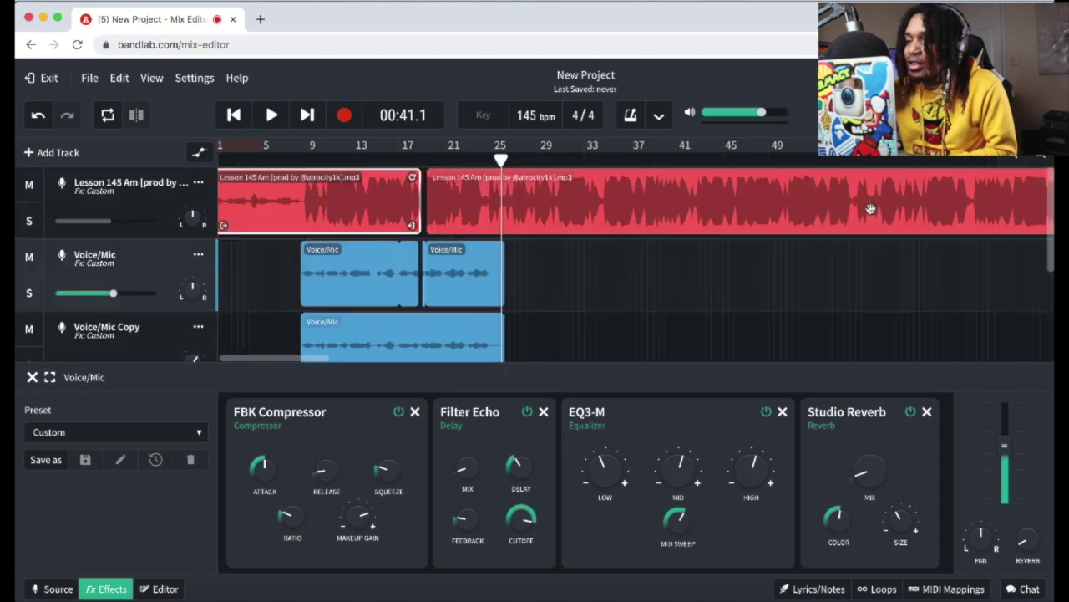
scroll(871, 211, "down", 4)
scroll(871, 209, "up", 4)
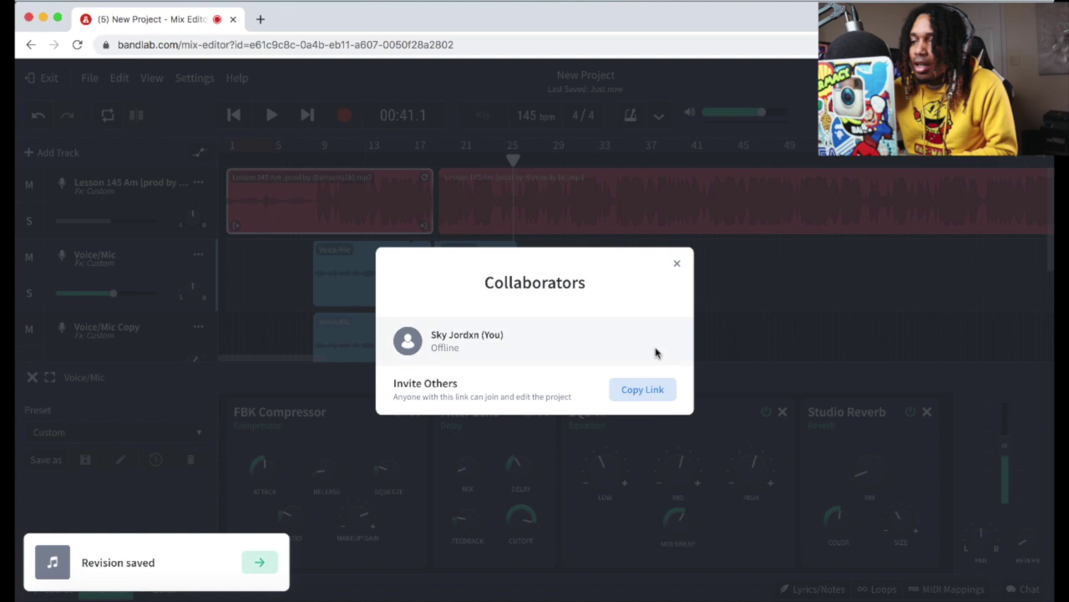
Dismiss the collaborator invitation and look through the project's chat, MIDI mappings, loops and lyrics/notes features.
left_click(677, 263)
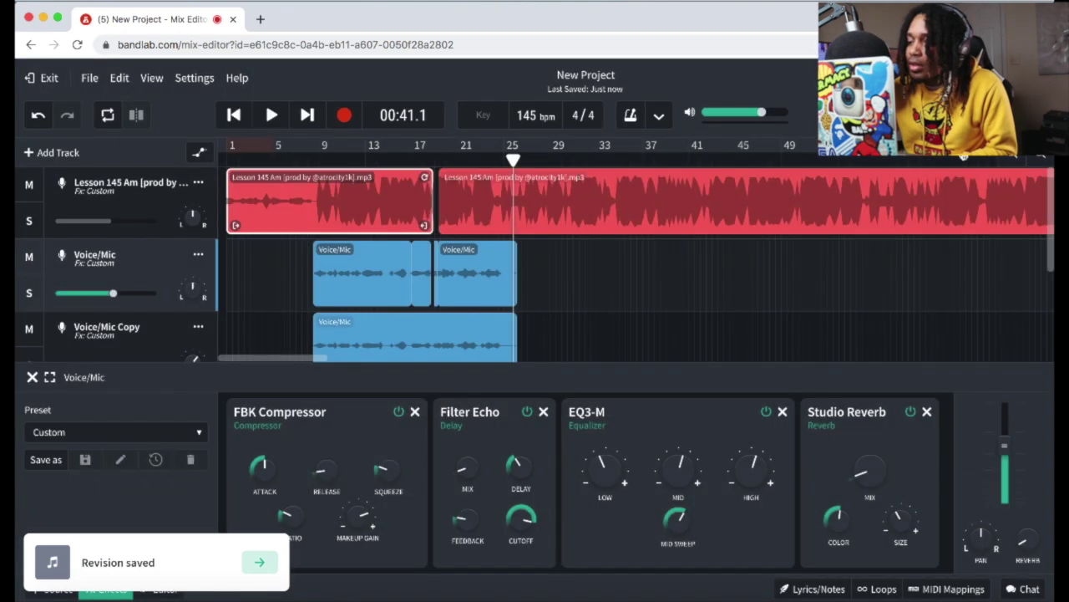
left_click(1010, 586)
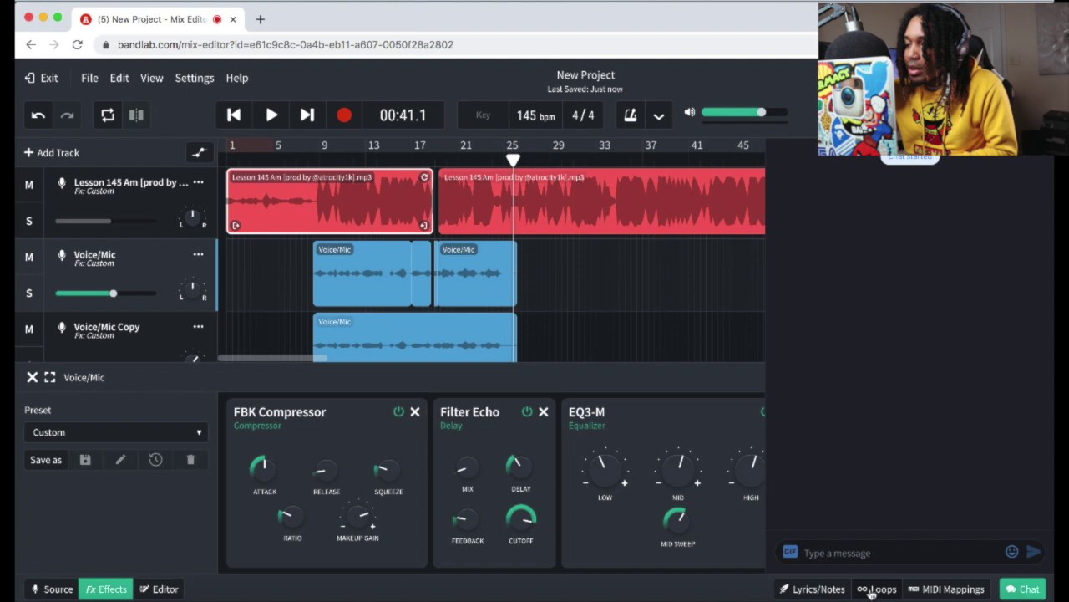
left_click(930, 590)
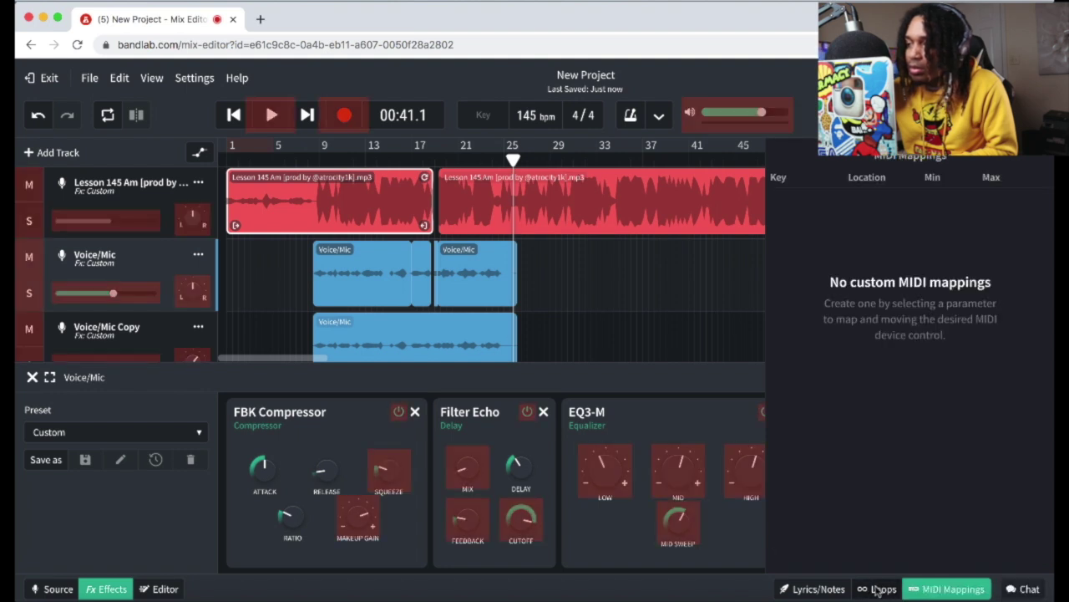
left_click(874, 590)
left_click(823, 590)
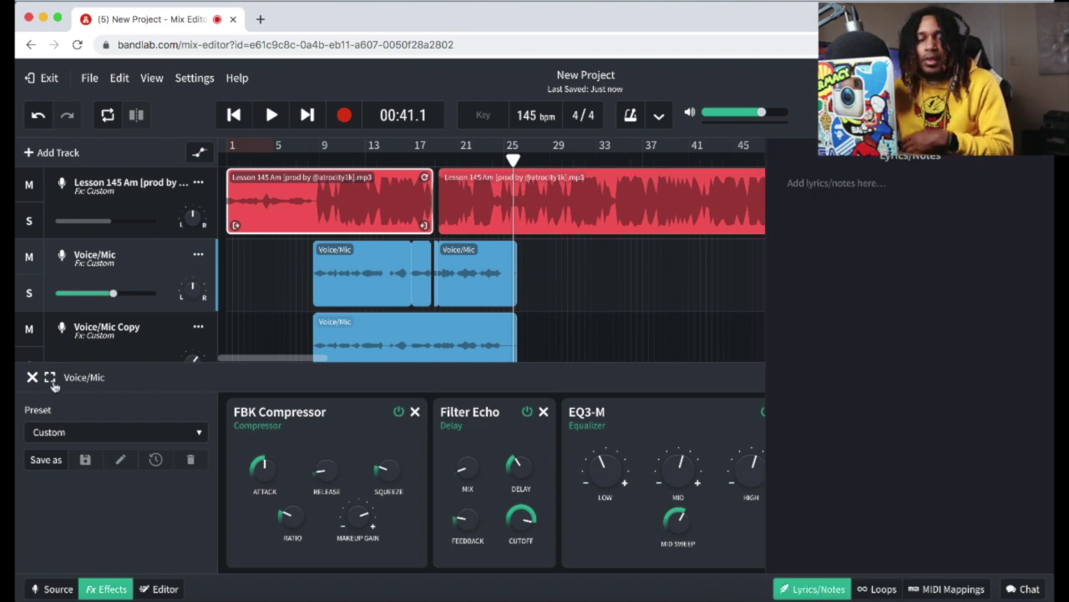
Check the Voice/Mic pitch shift, playback rate and reverse options, returning to its effects with the lyrics/notes view closed.
left_click(164, 588)
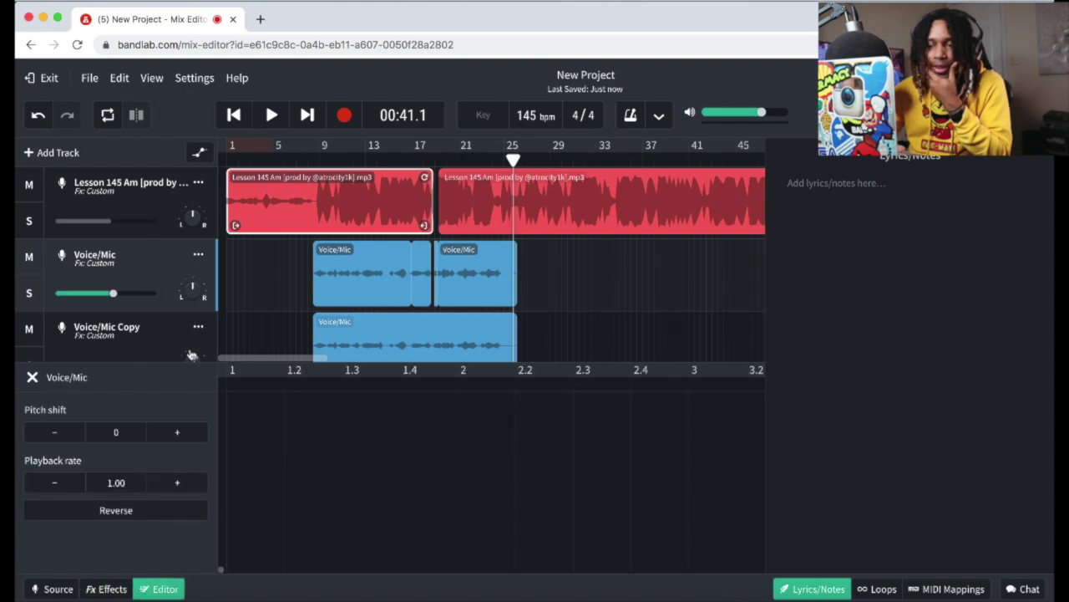
left_click(106, 588)
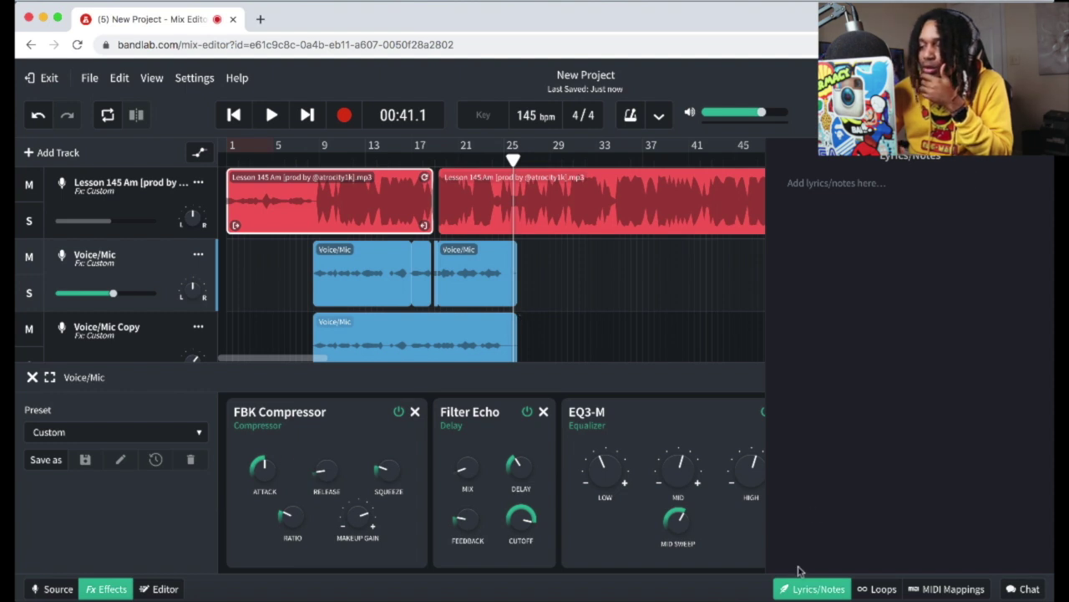
left_click(810, 588)
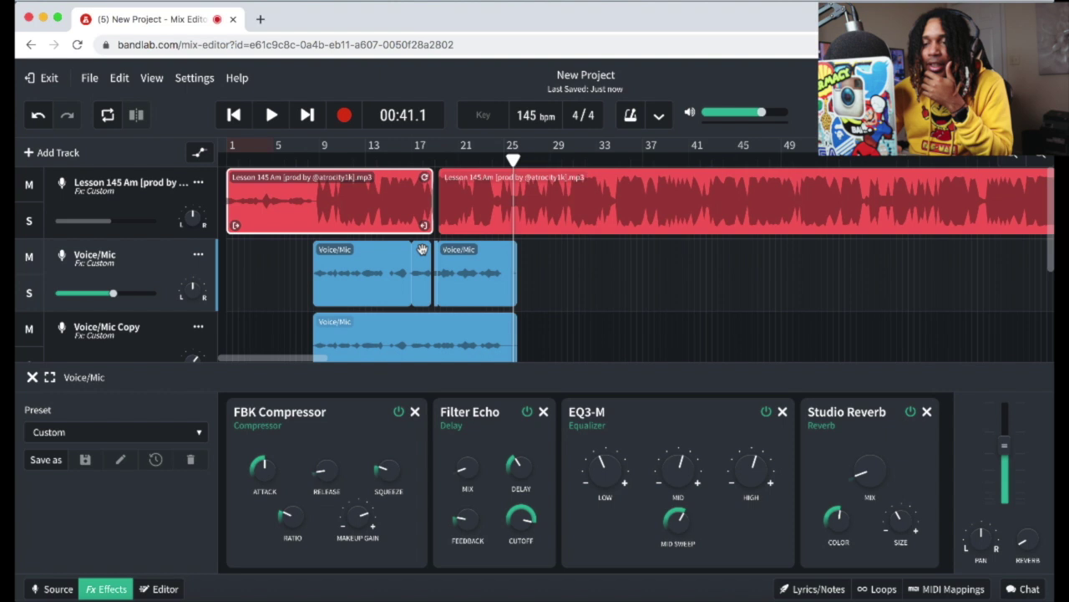